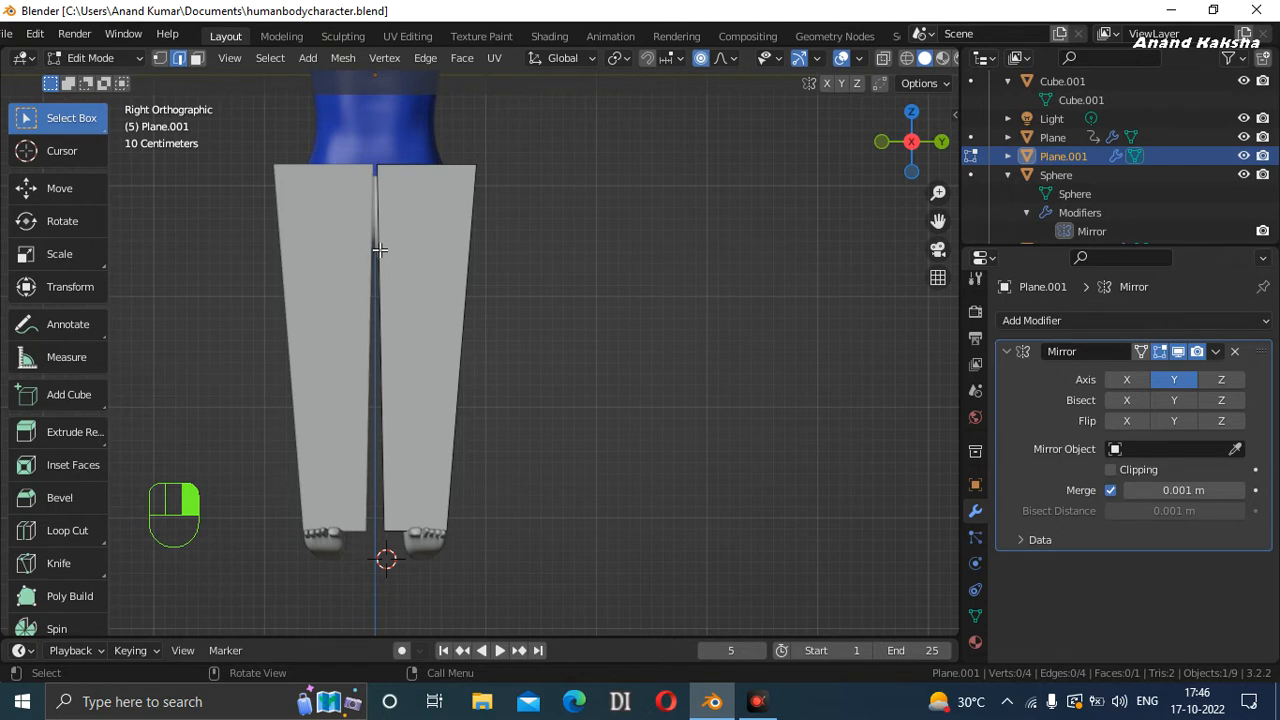
Add four horizontal loop cuts across the unmirrored leg panel, slid slightly downward with a factor of about -0.115, and save the file.
{"action": "key", "text": "ctrl"}
{"action": "key", "text": "ctrl+r"}
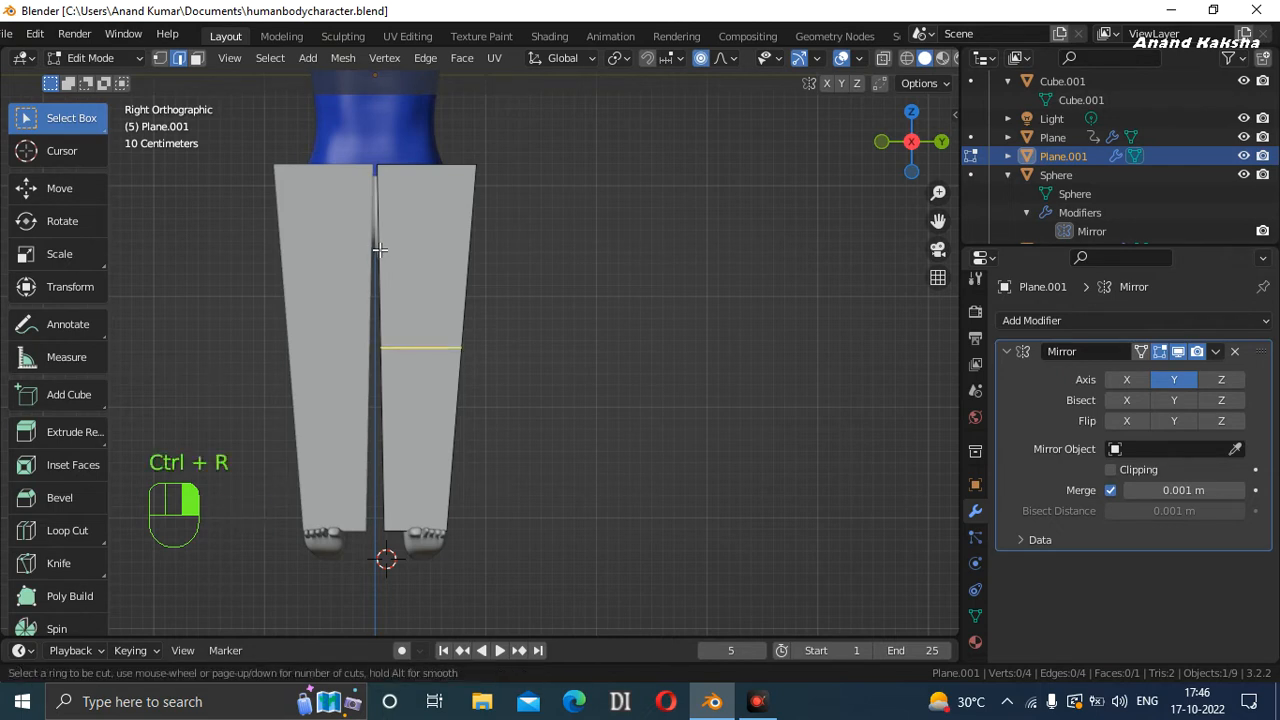
{"action": "scroll", "coordinate": [380, 249], "scroll_direction": "up", "scroll_amount": 3}
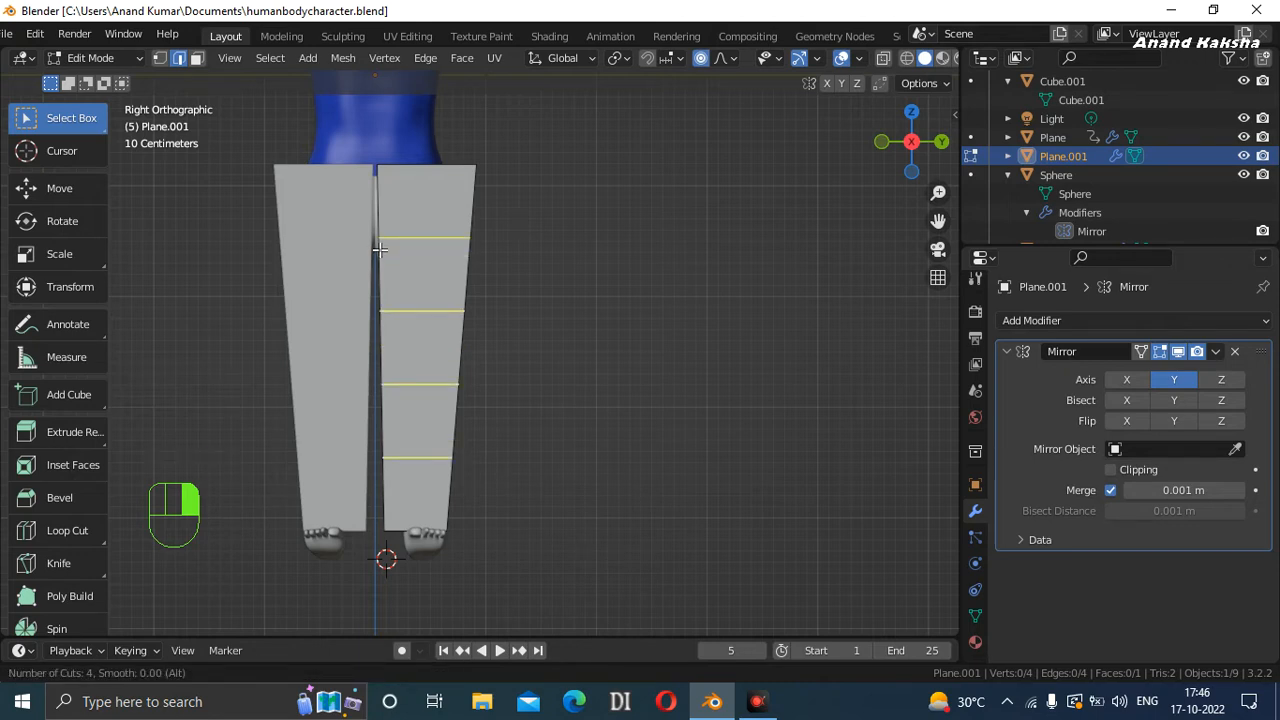
{"action": "left_click", "coordinate": [380, 253]}
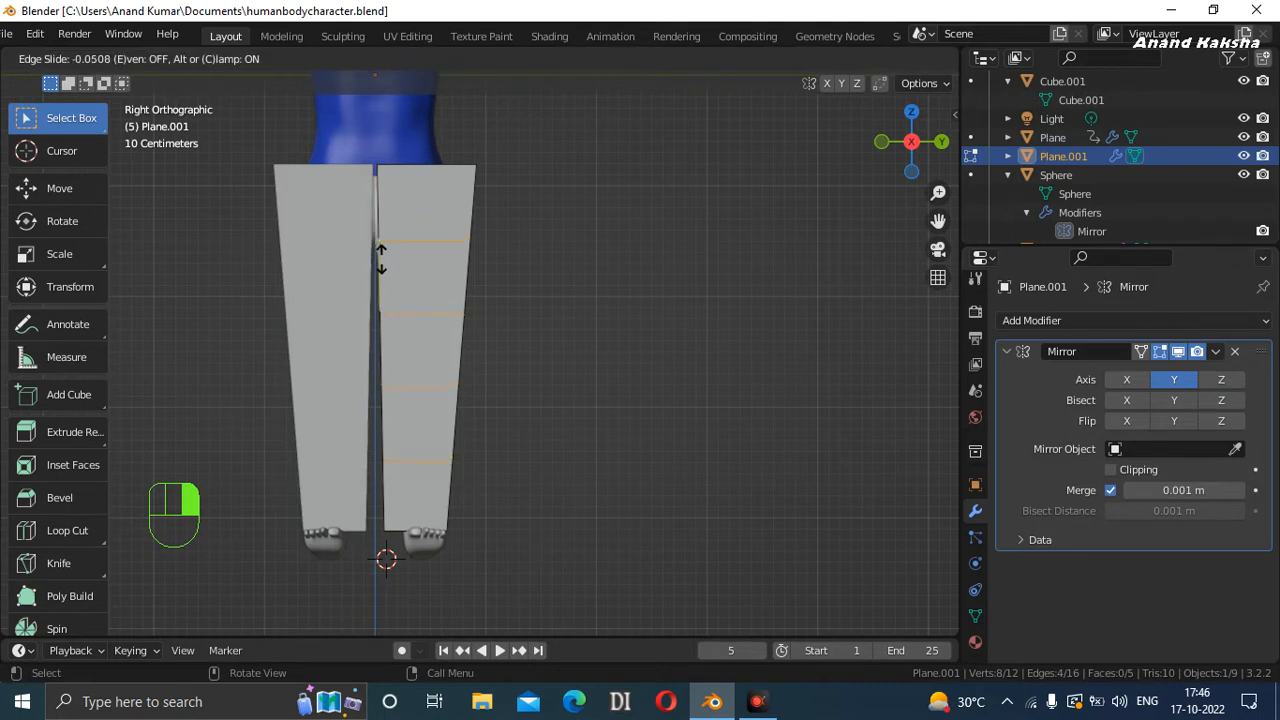
{"action": "left_click", "coordinate": [385, 260]}
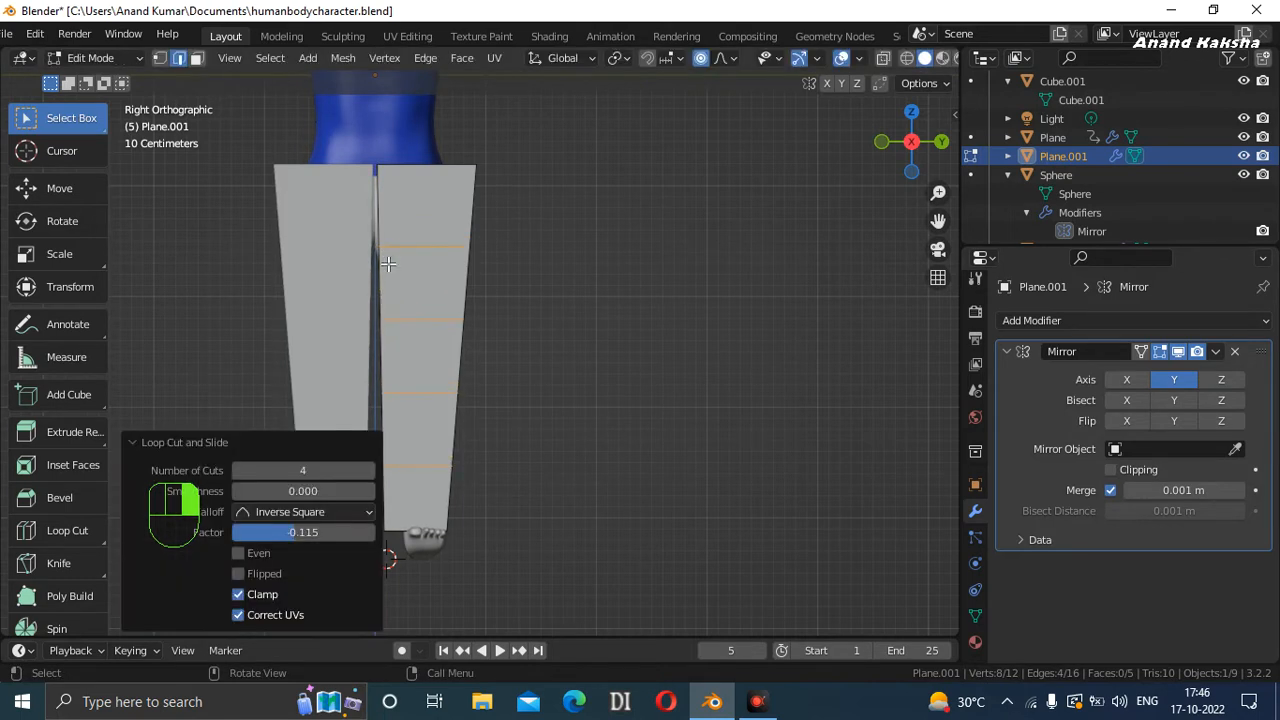
{"action": "left_click", "coordinate": [548, 270]}
{"action": "key", "text": "ctrl+s"}
Subdivide all faces of the leg panel with 4 cuts, leaving nothing selected.
{"action": "left_click", "coordinate": [194, 60]}
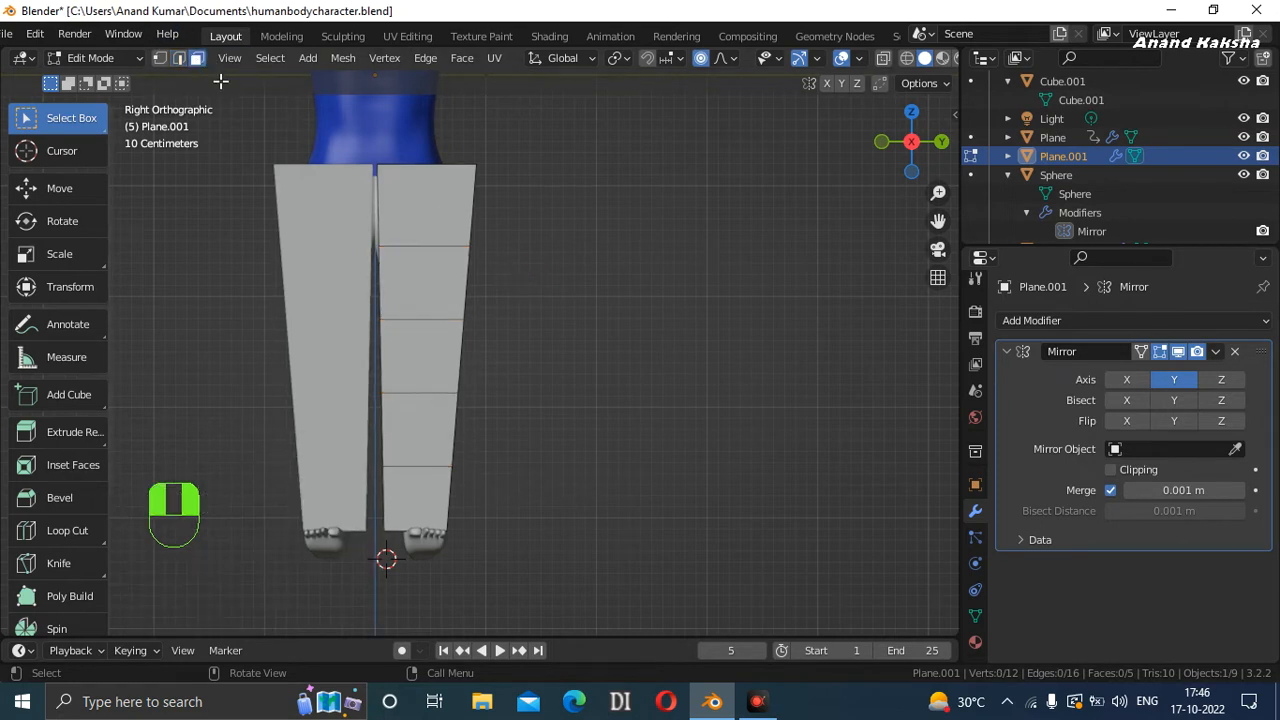
{"action": "left_click", "coordinate": [433, 206]}
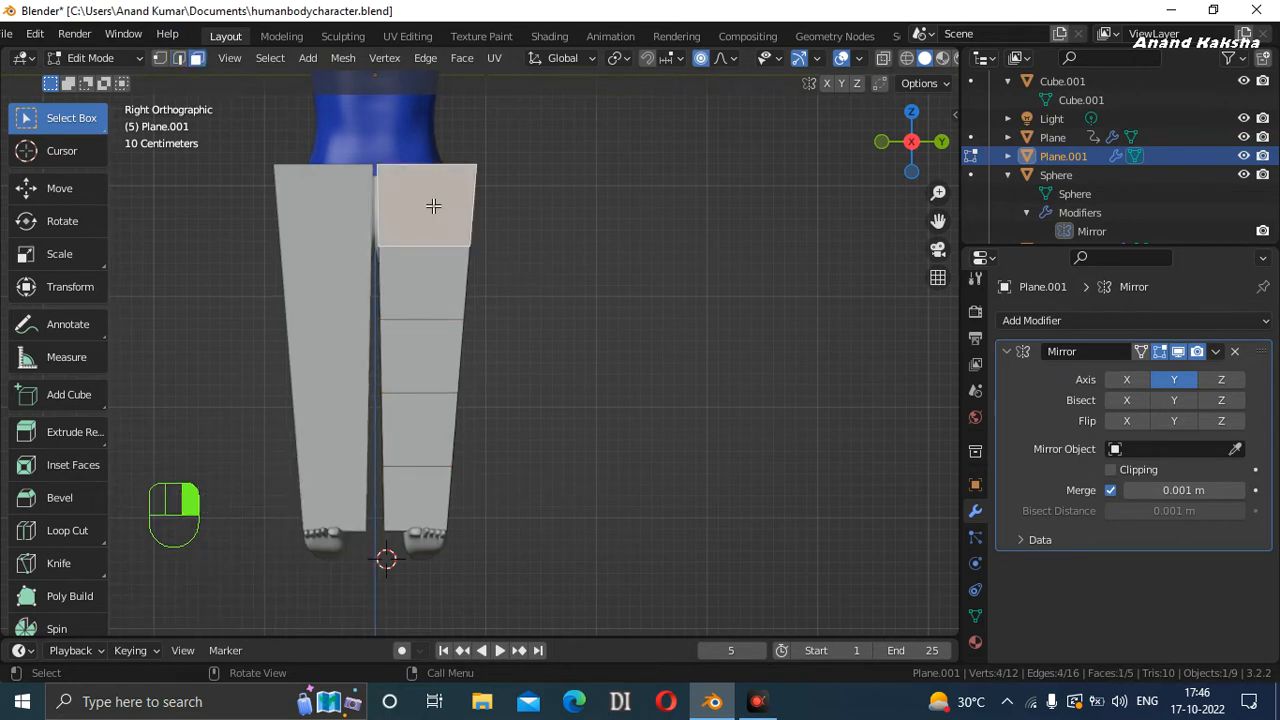
{"action": "key", "text": "a"}
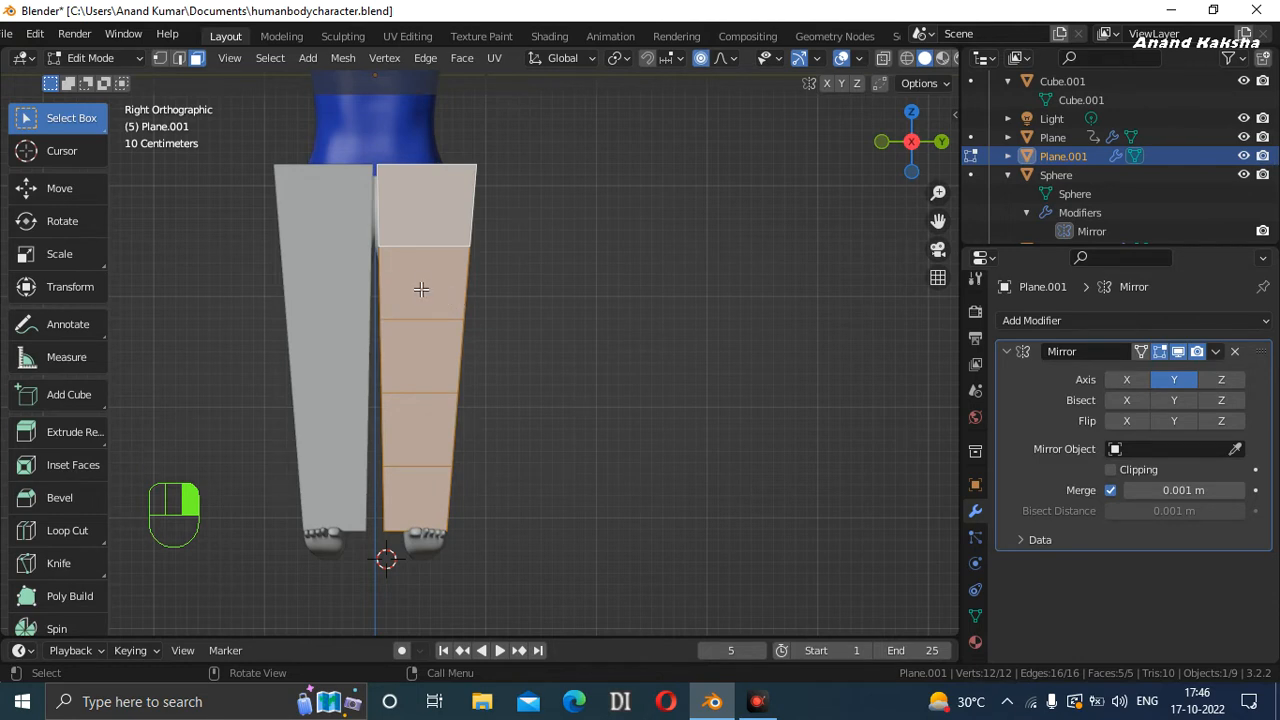
{"action": "right_click", "coordinate": [439, 179]}
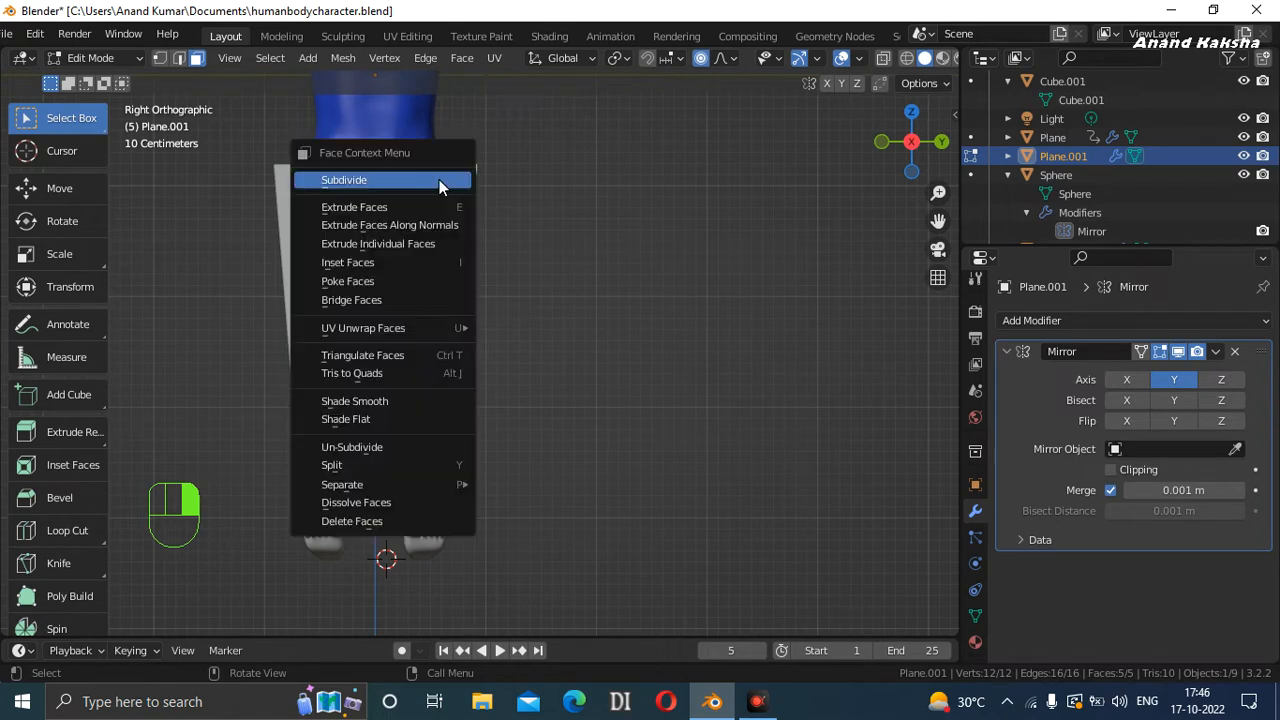
{"action": "left_click", "coordinate": [407, 182]}
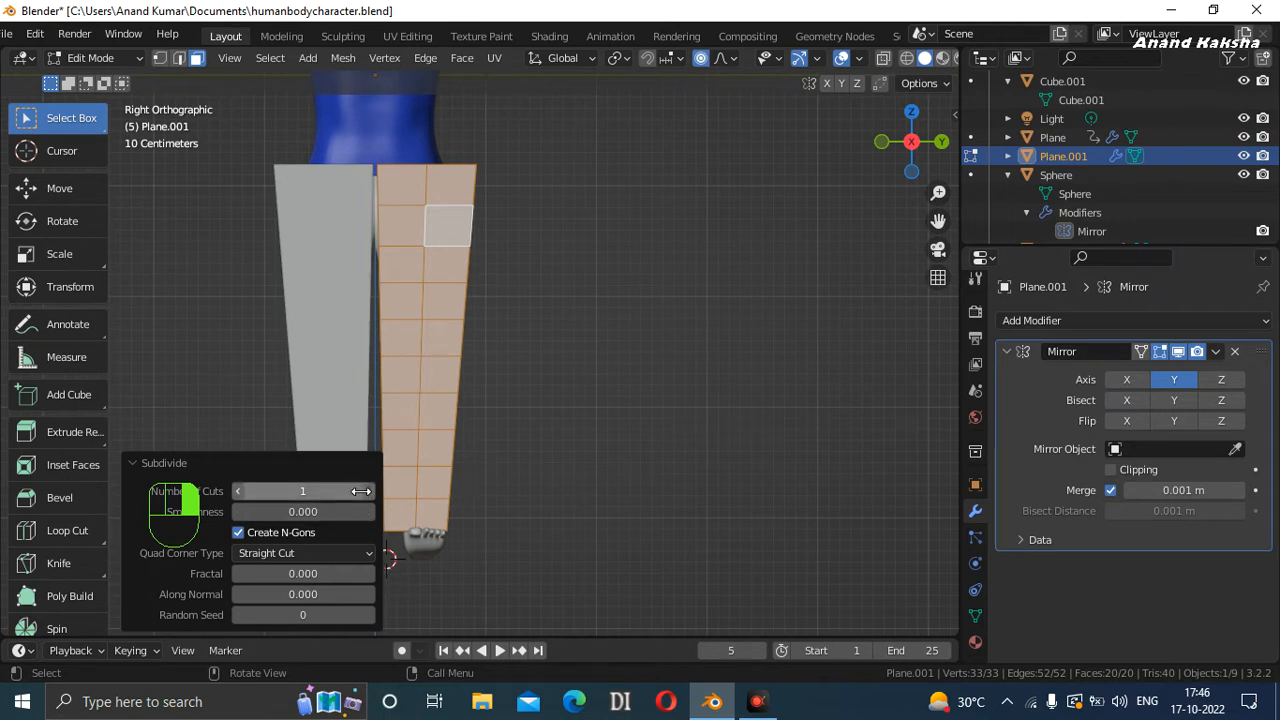
{"action": "left_click", "coordinate": [369, 489]}
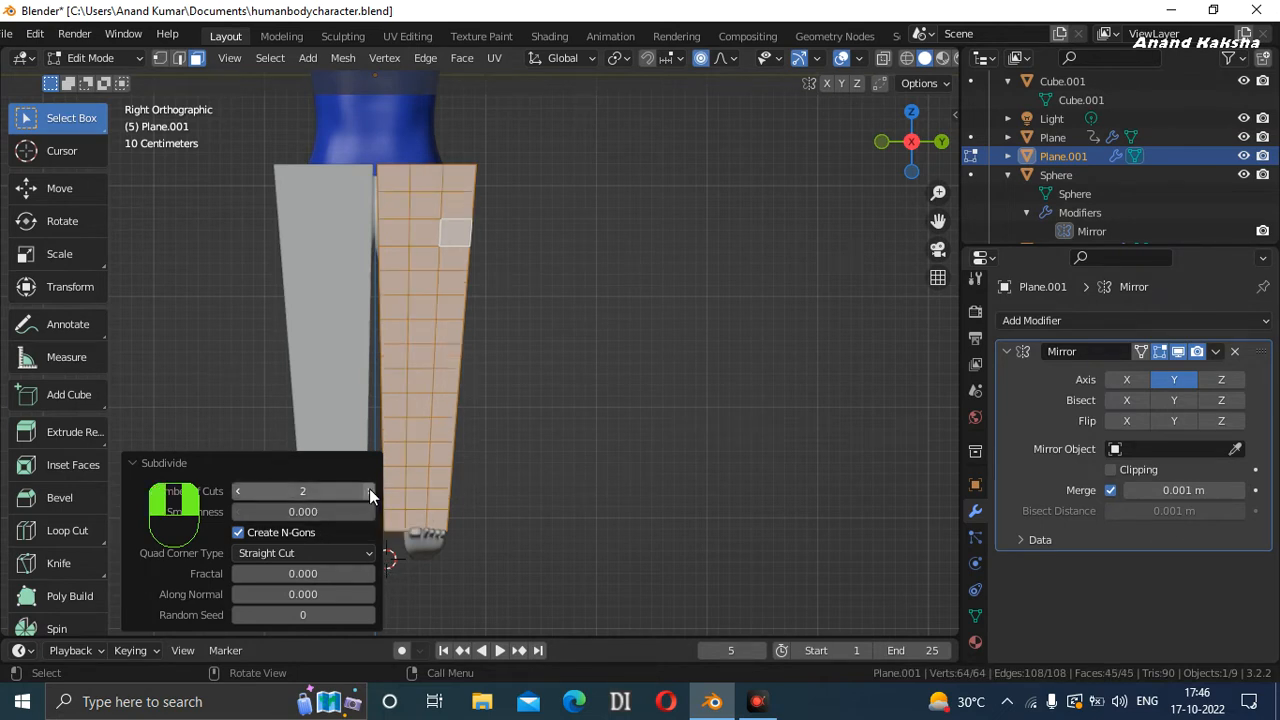
{"action": "left_click", "coordinate": [369, 488]}
{"action": "left_click", "coordinate": [369, 488]}
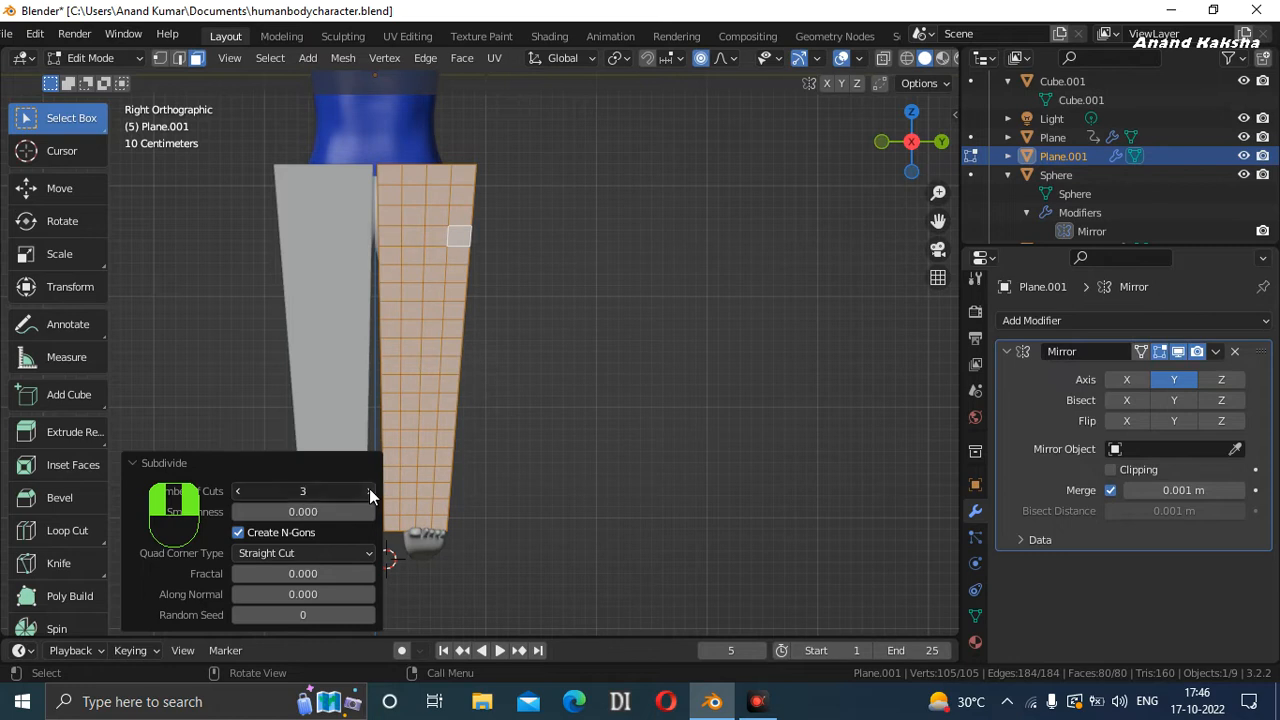
{"action": "left_click", "coordinate": [369, 488]}
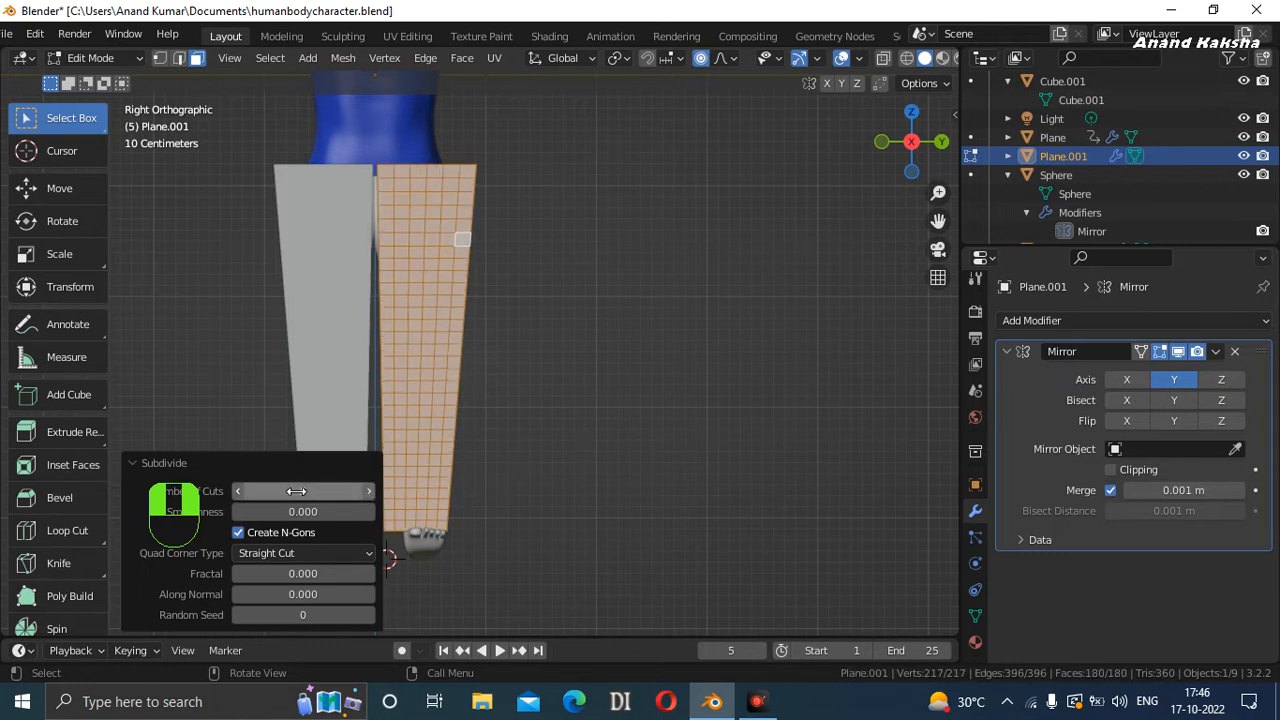
{"action": "left_click", "coordinate": [237, 491]}
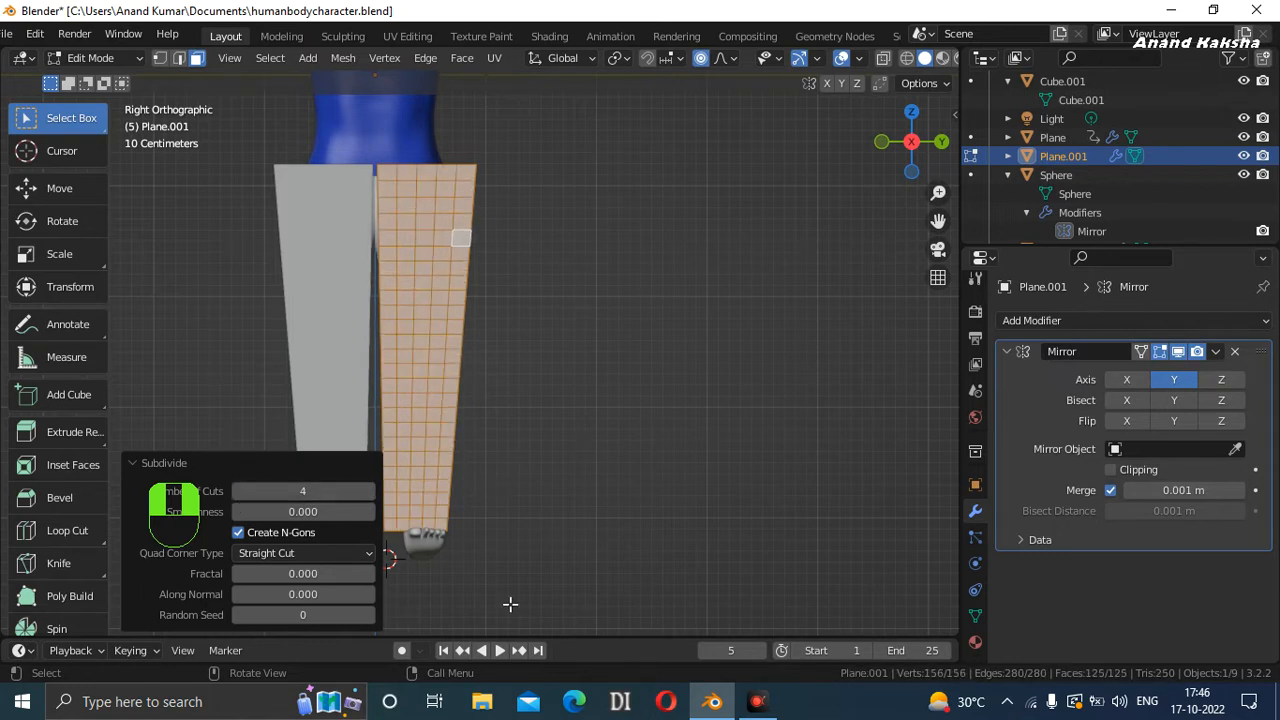
{"action": "left_click", "coordinate": [541, 462]}
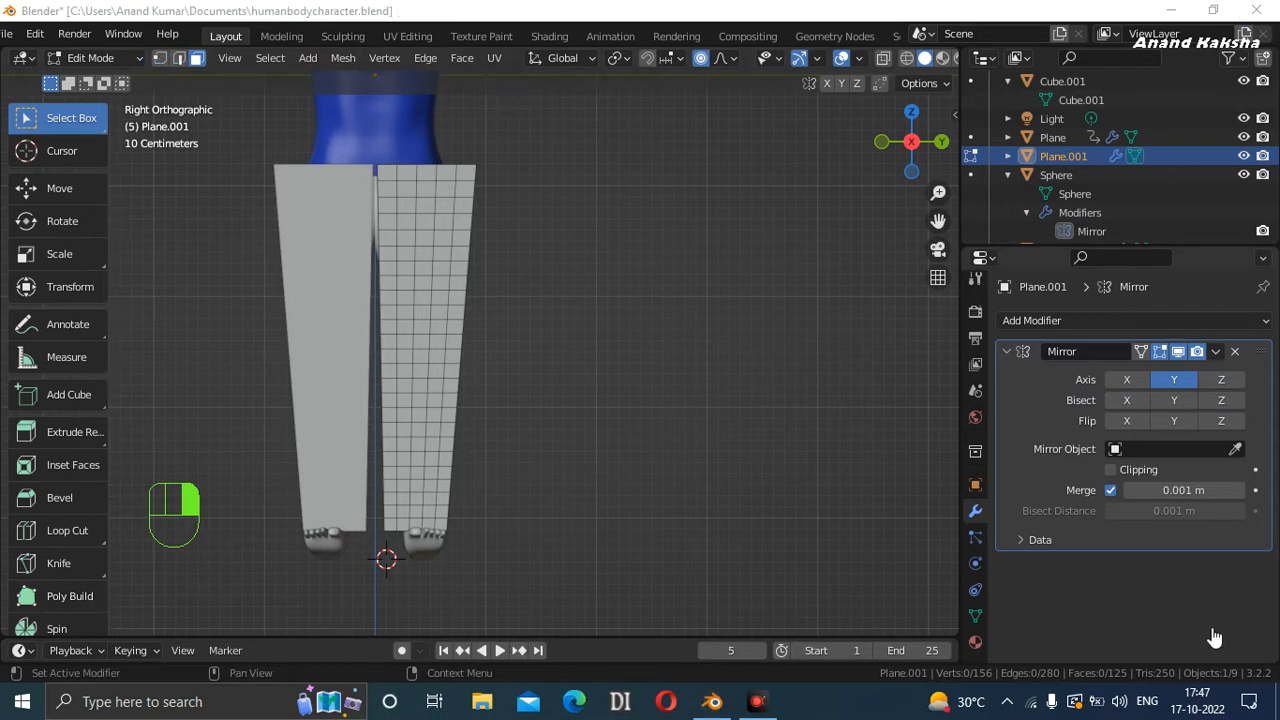
Move two adjacent outer-edge vertices at mid-thigh about 0.034 m in Y and 0.025 m in Z, using smooth proportional editing of size 0.751.
{"action": "left_click", "coordinate": [162, 60]}
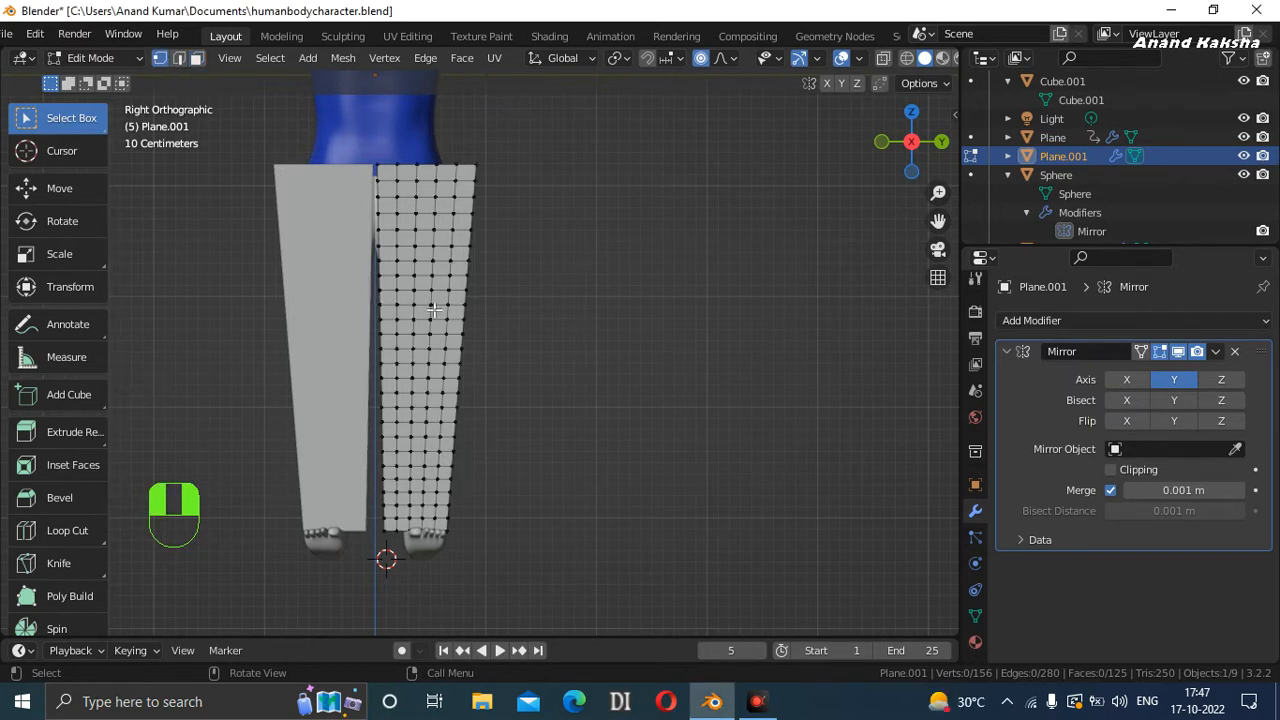
{"action": "left_click", "coordinate": [466, 289]}
{"action": "key", "text": "shift"}
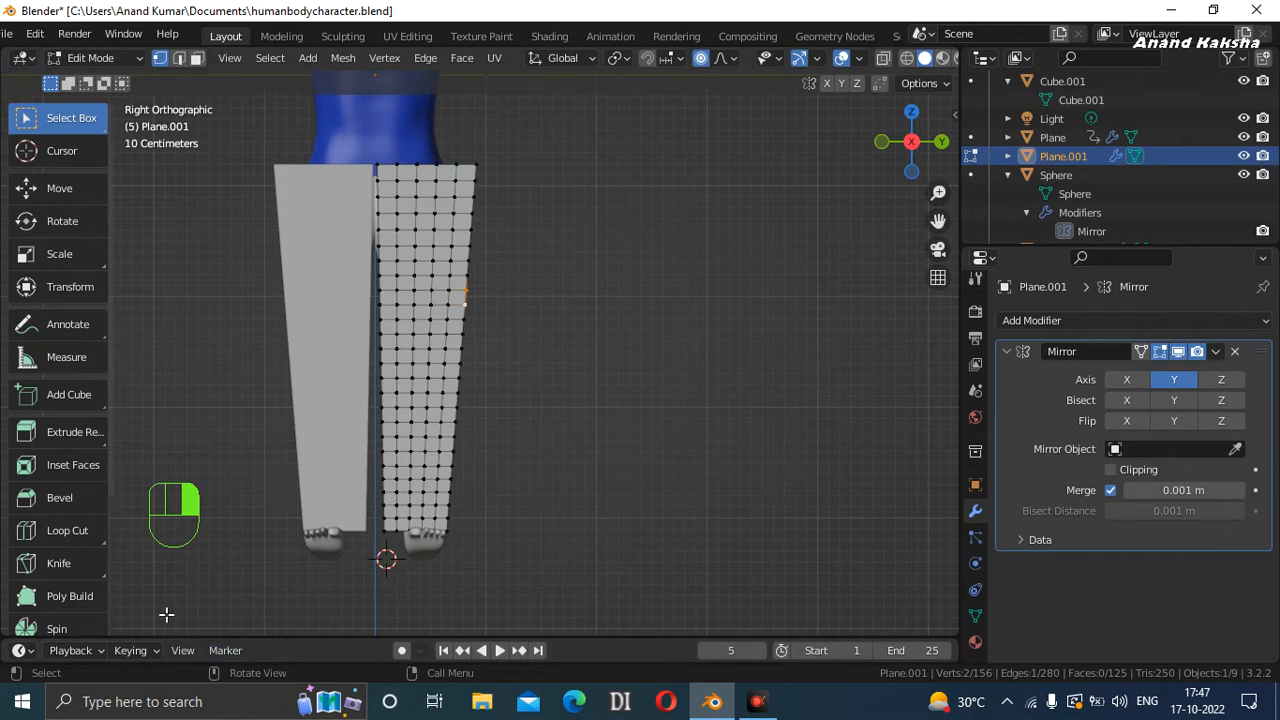
{"action": "scroll", "coordinate": [60, 500], "scroll_direction": "down", "scroll_amount": 5}
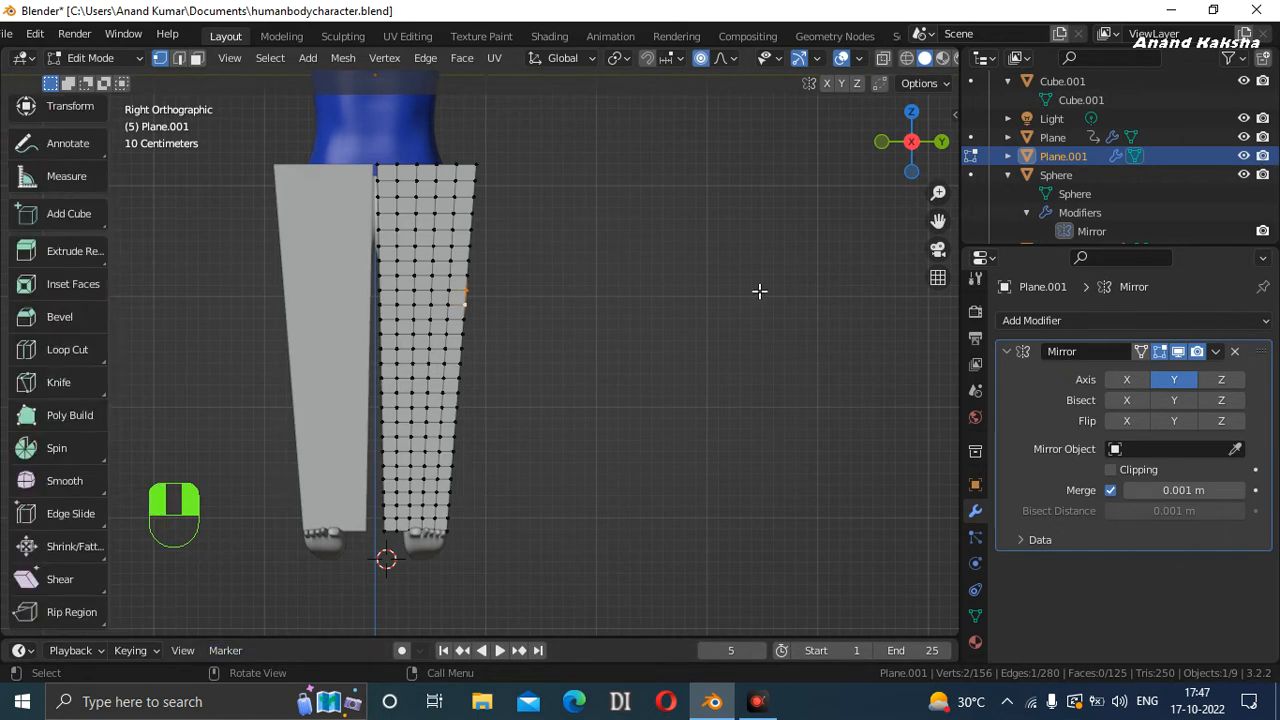
{"action": "left_click", "coordinate": [701, 59]}
{"action": "key", "text": "g"}
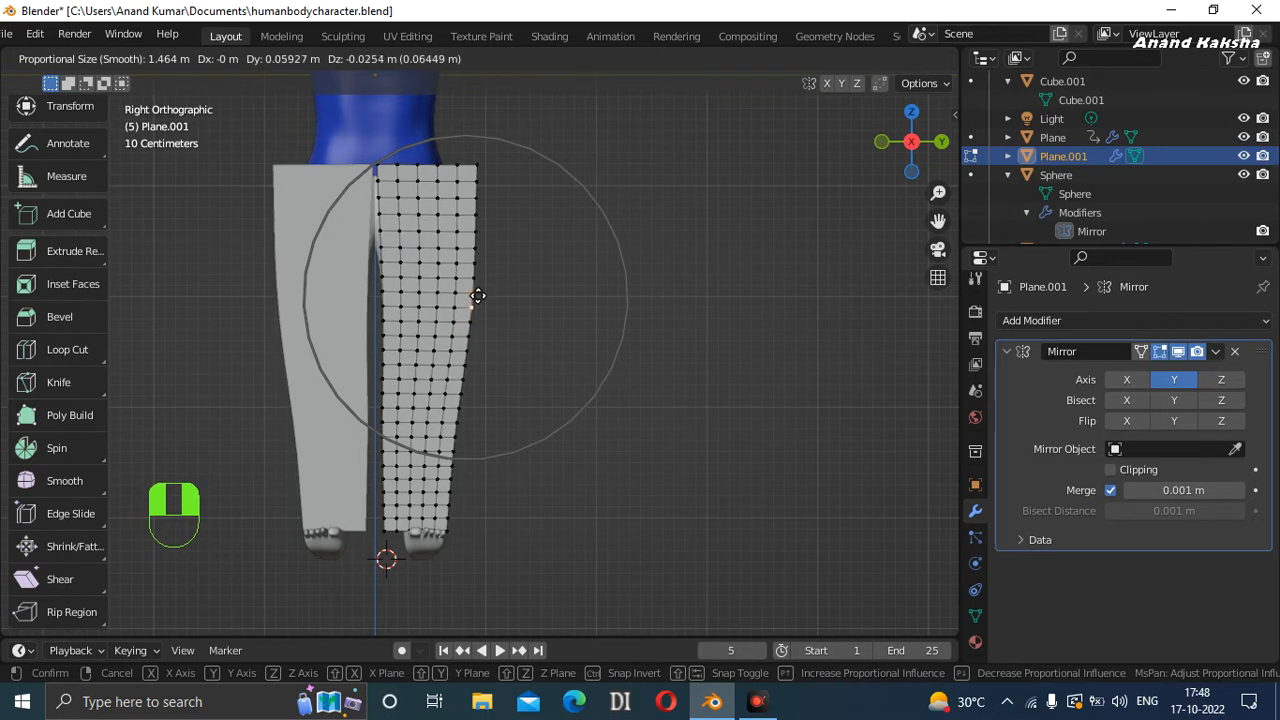
{"action": "scroll", "coordinate": [478, 295], "scroll_direction": "up", "scroll_amount": 5}
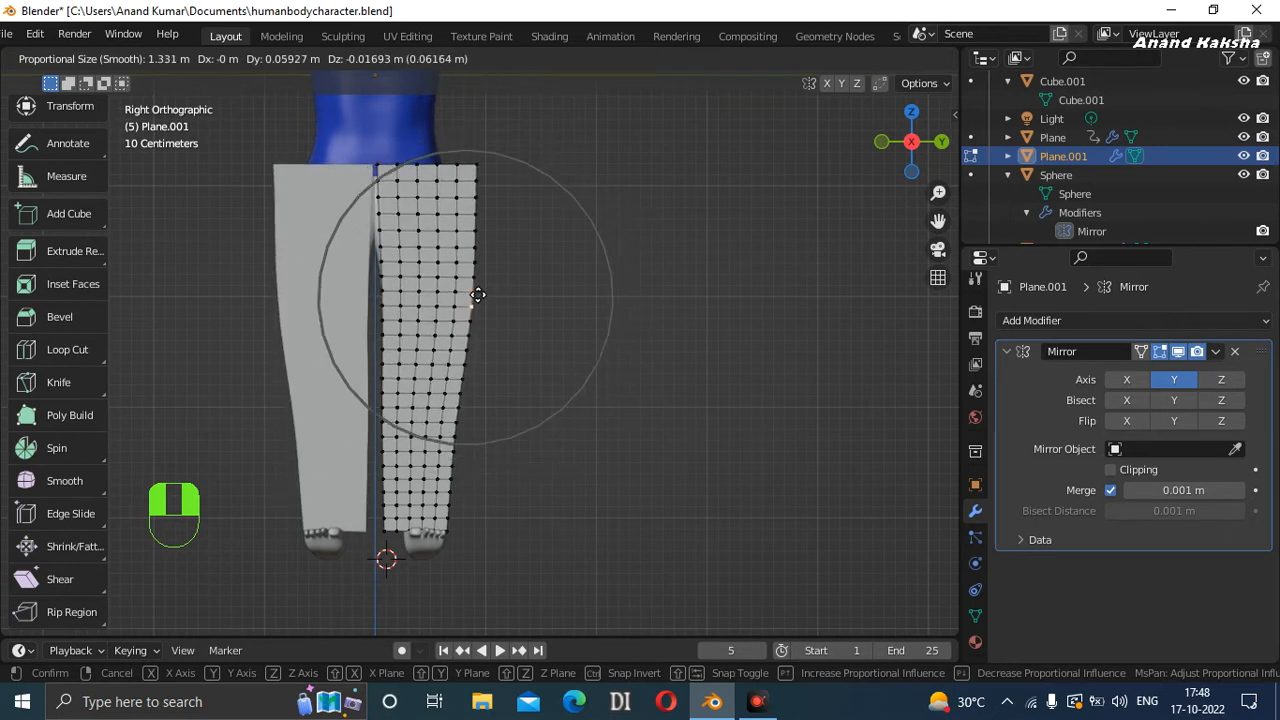
{"action": "scroll", "coordinate": [478, 295], "scroll_direction": "up", "scroll_amount": 2}
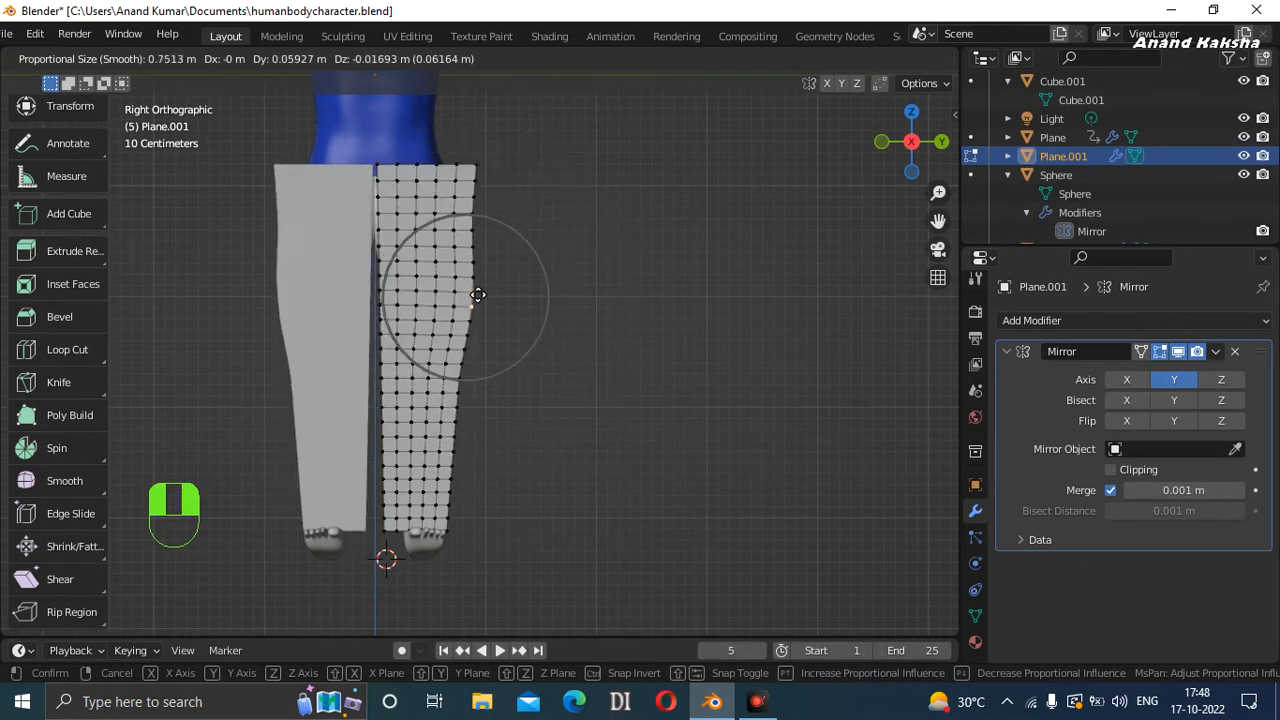
{"action": "left_click", "coordinate": [478, 295]}
{"action": "key", "text": "ctrl+z"}
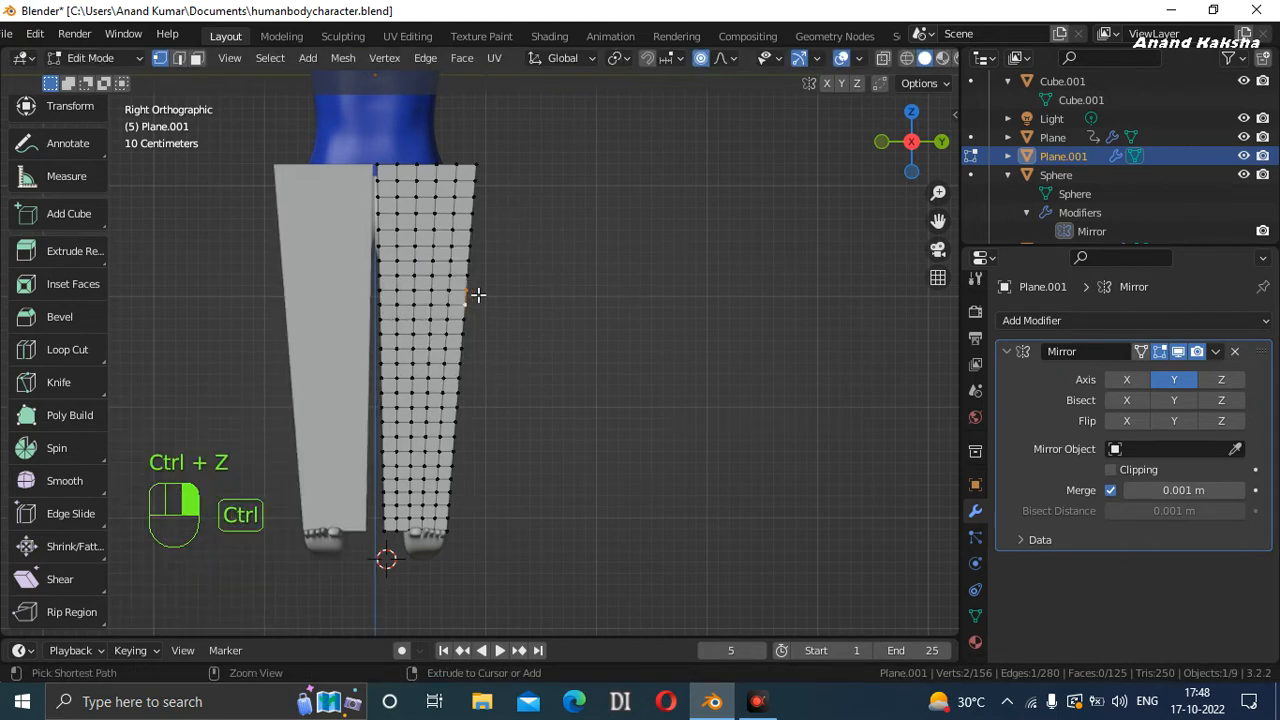
{"action": "key", "text": "g"}
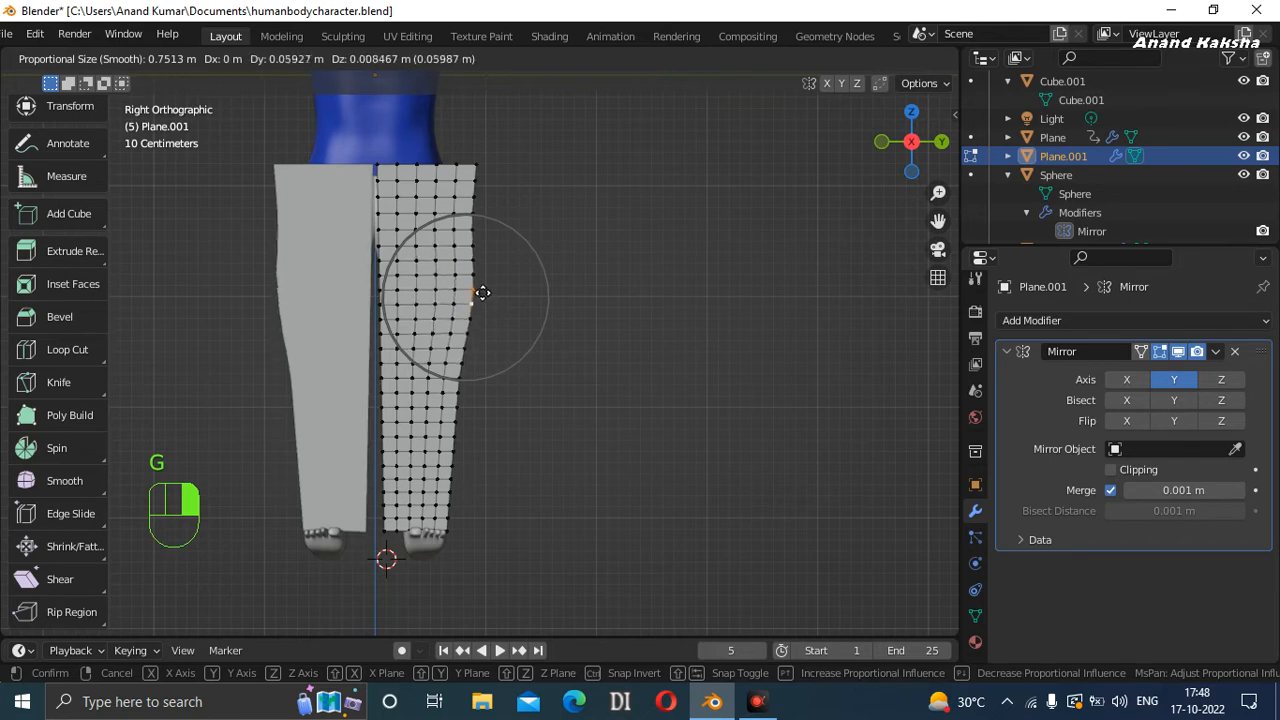
{"action": "left_click", "coordinate": [482, 292]}
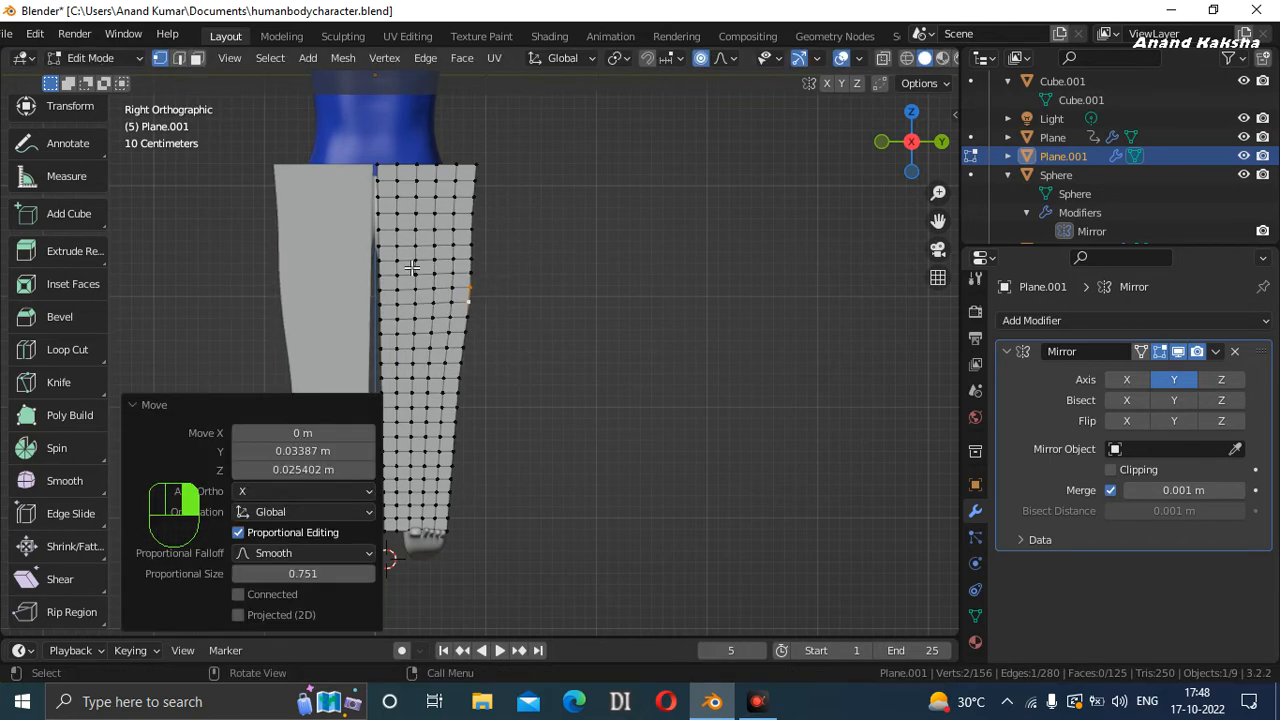
Save the file and move one inner-edge thigh vertex about -0.015 m in Y and 0.039 m in Z with proportional editing.
{"action": "scroll", "coordinate": [339, 306], "scroll_direction": "up", "scroll_amount": 5}
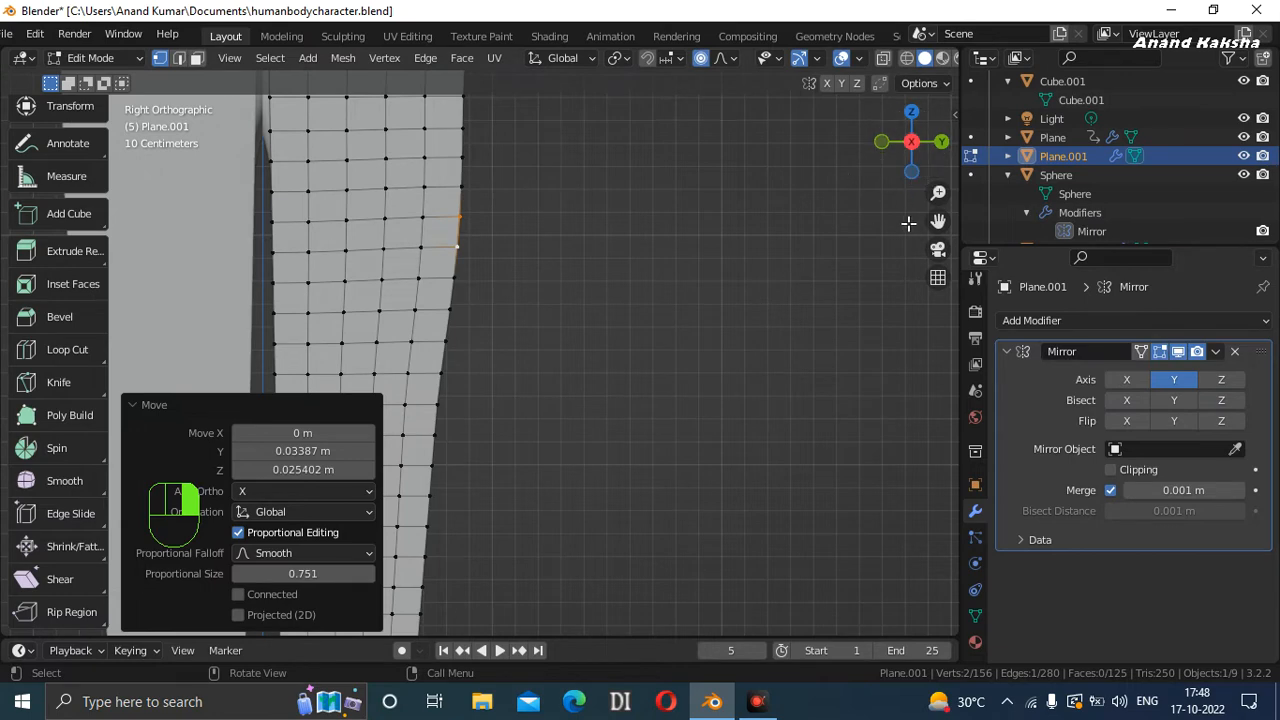
{"action": "left_click_drag", "start_coordinate": [938, 220], "coordinate": [1159, 213]}
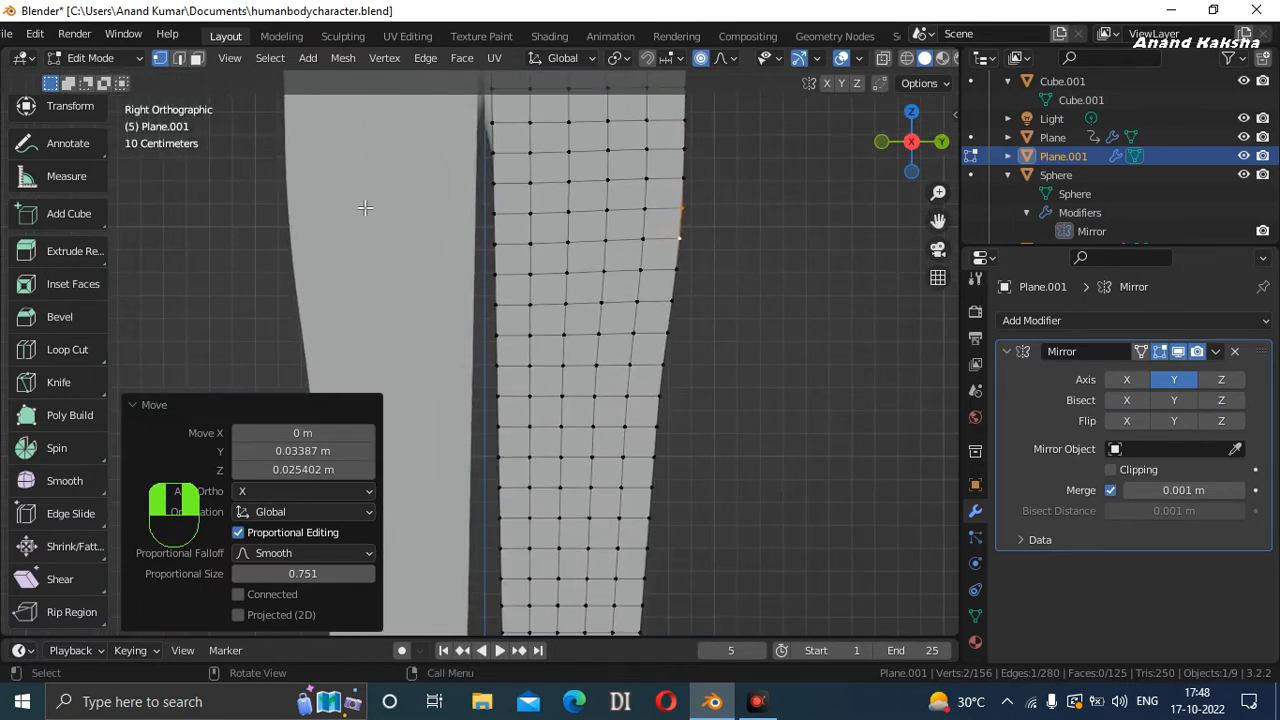
{"action": "scroll", "coordinate": [468, 243], "scroll_direction": "up", "scroll_amount": 2}
{"action": "scroll", "coordinate": [468, 243], "scroll_direction": "down", "scroll_amount": 3}
{"action": "left_click_drag", "start_coordinate": [938, 220], "coordinate": [905, 256]}
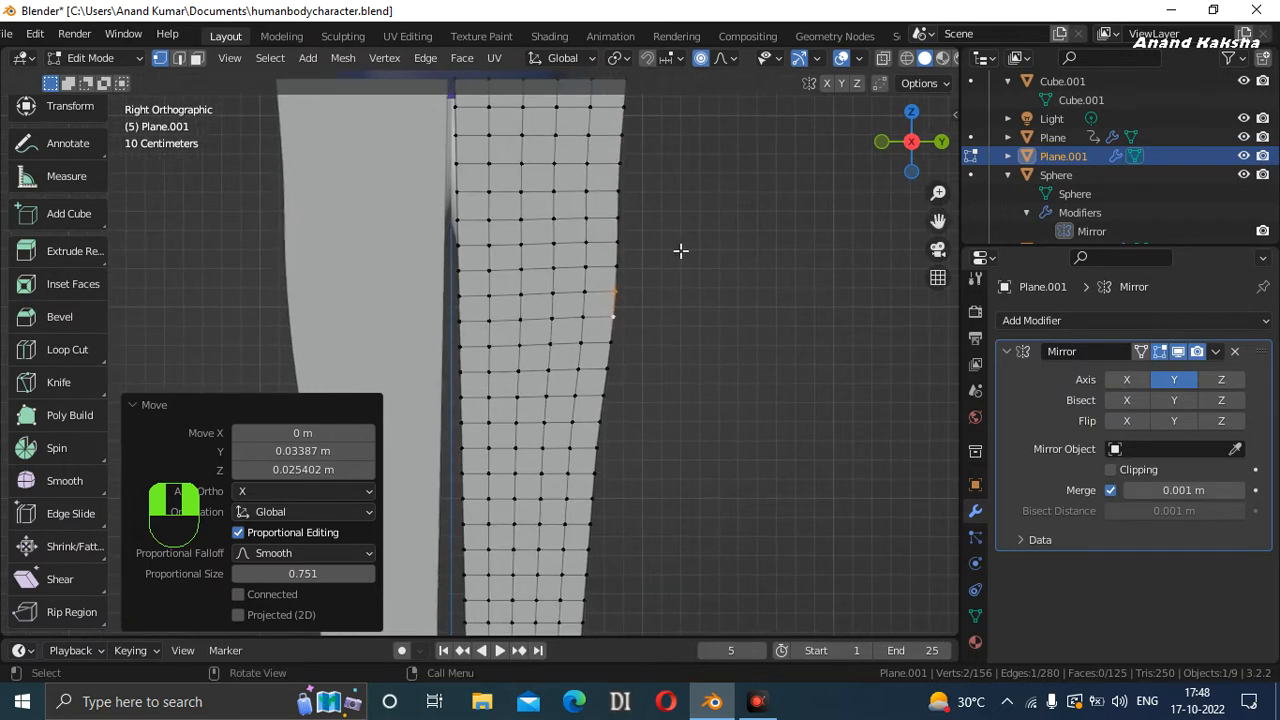
{"action": "left_click", "coordinate": [455, 278]}
{"action": "key", "text": "ctrl+s"}
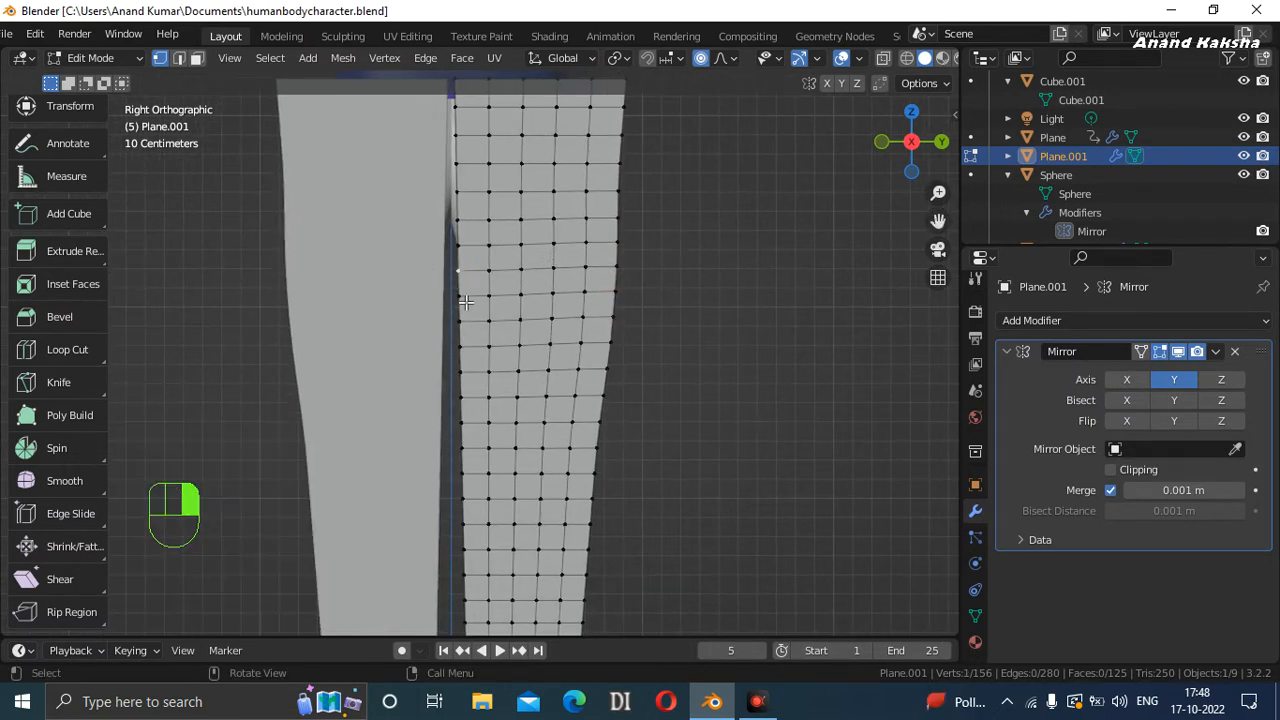
{"action": "key", "text": "g"}
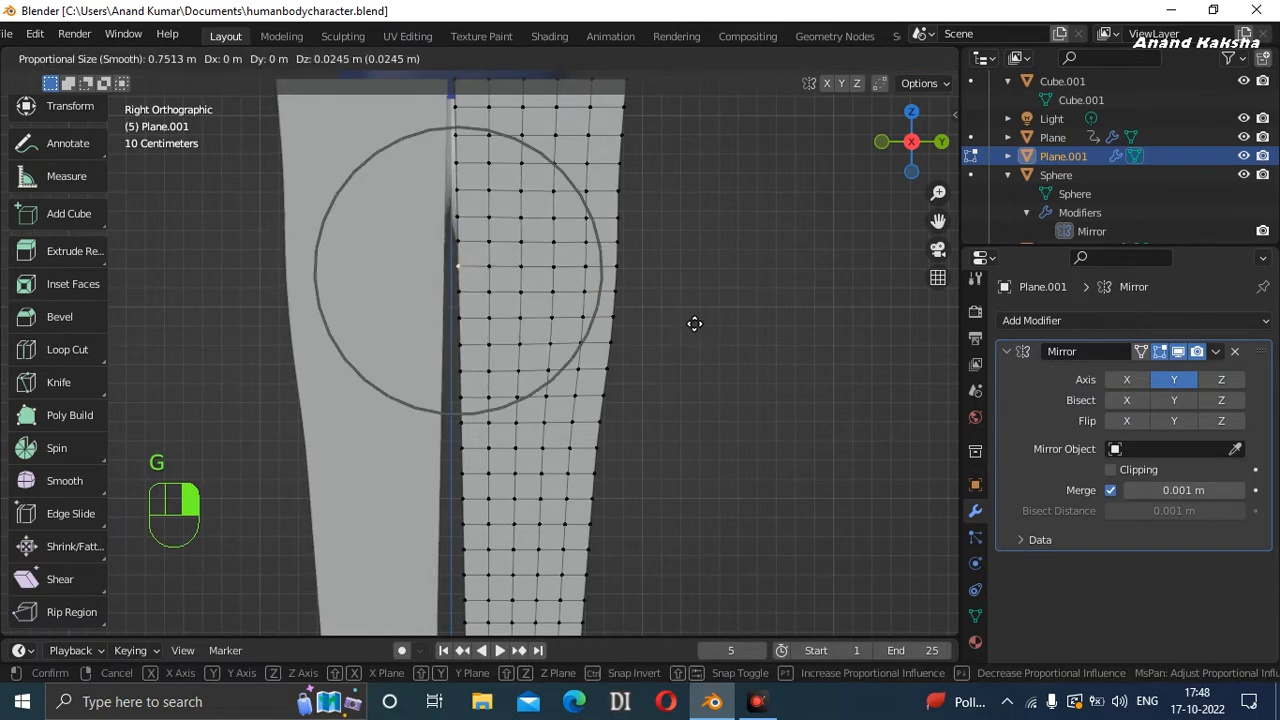
{"action": "left_click", "coordinate": [690, 322]}
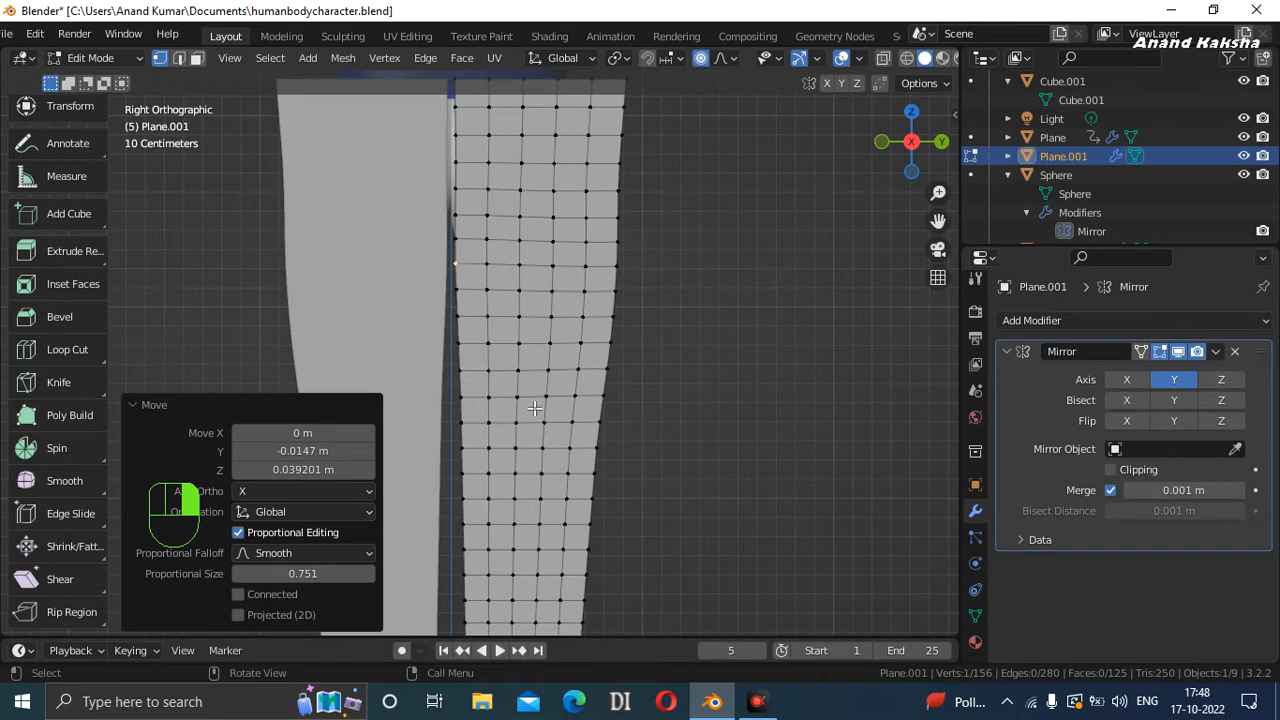
Move the fifth outer-edge vertex below the waist about 0.035 m in Y and -0.006 m in Z proportionally, and switch to the front view.
{"action": "scroll", "coordinate": [615, 358], "scroll_direction": "down", "scroll_amount": 1}
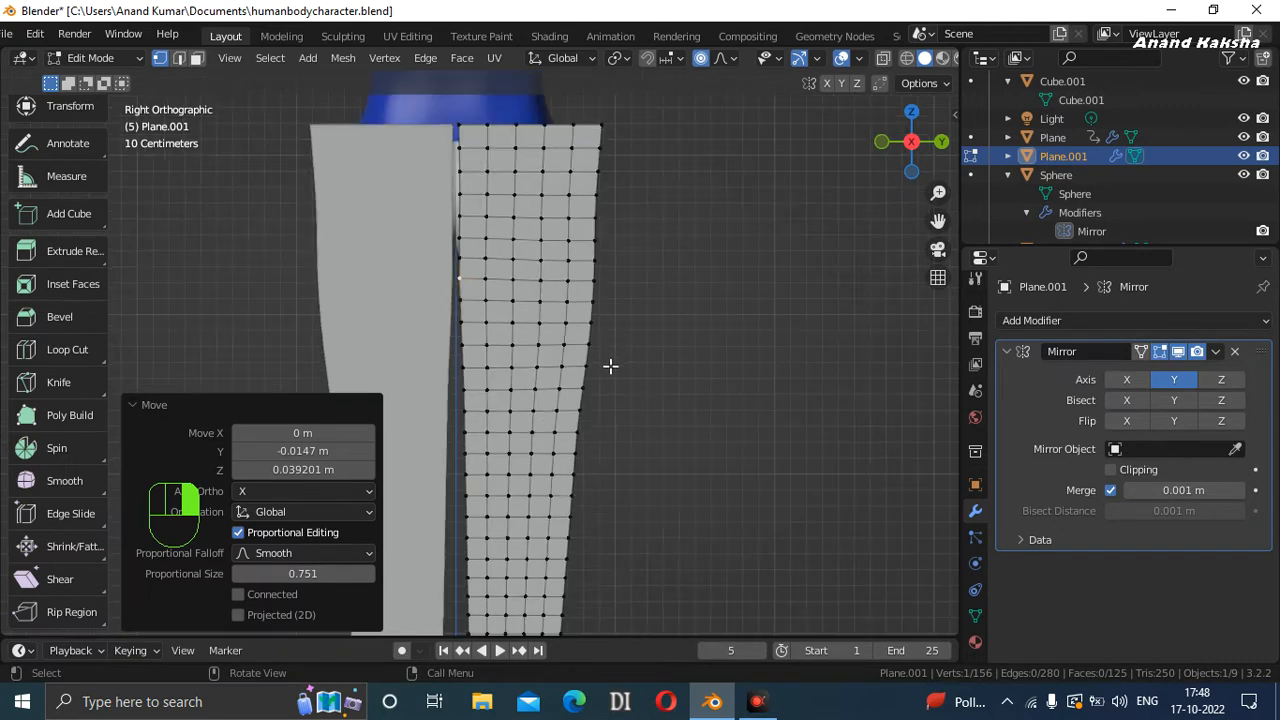
{"action": "left_click", "coordinate": [595, 216]}
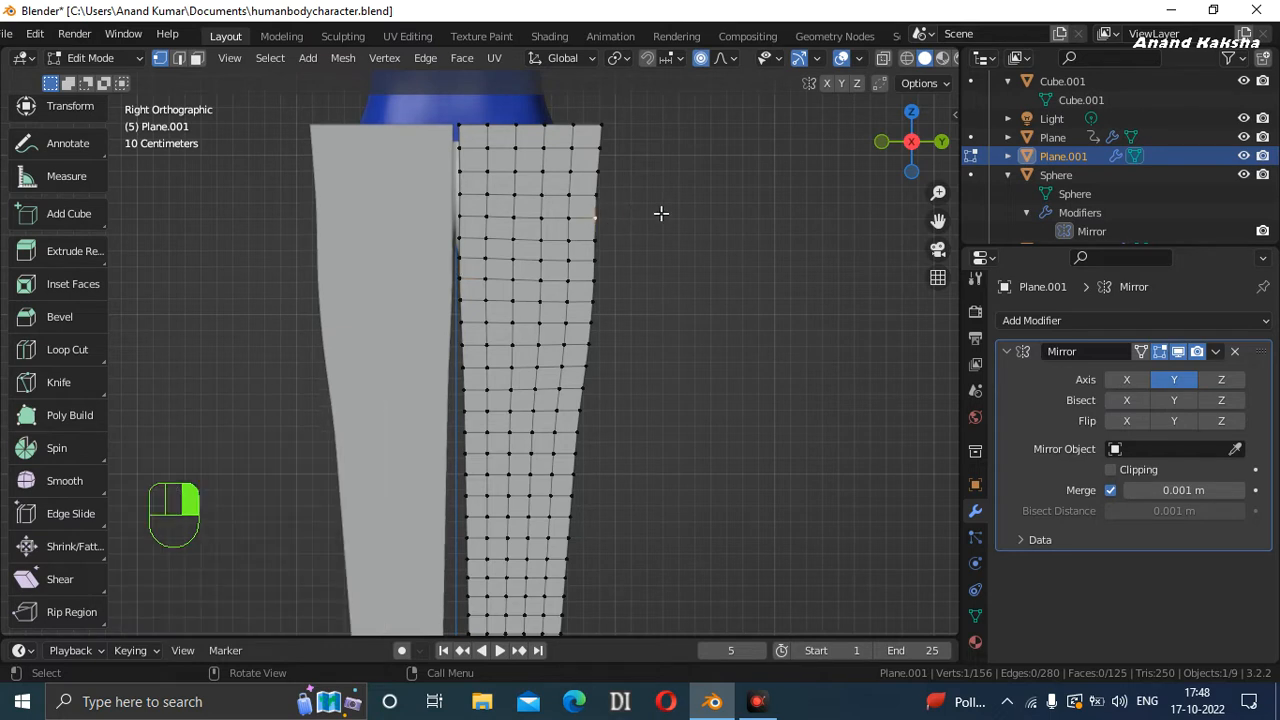
{"action": "key", "text": "g"}
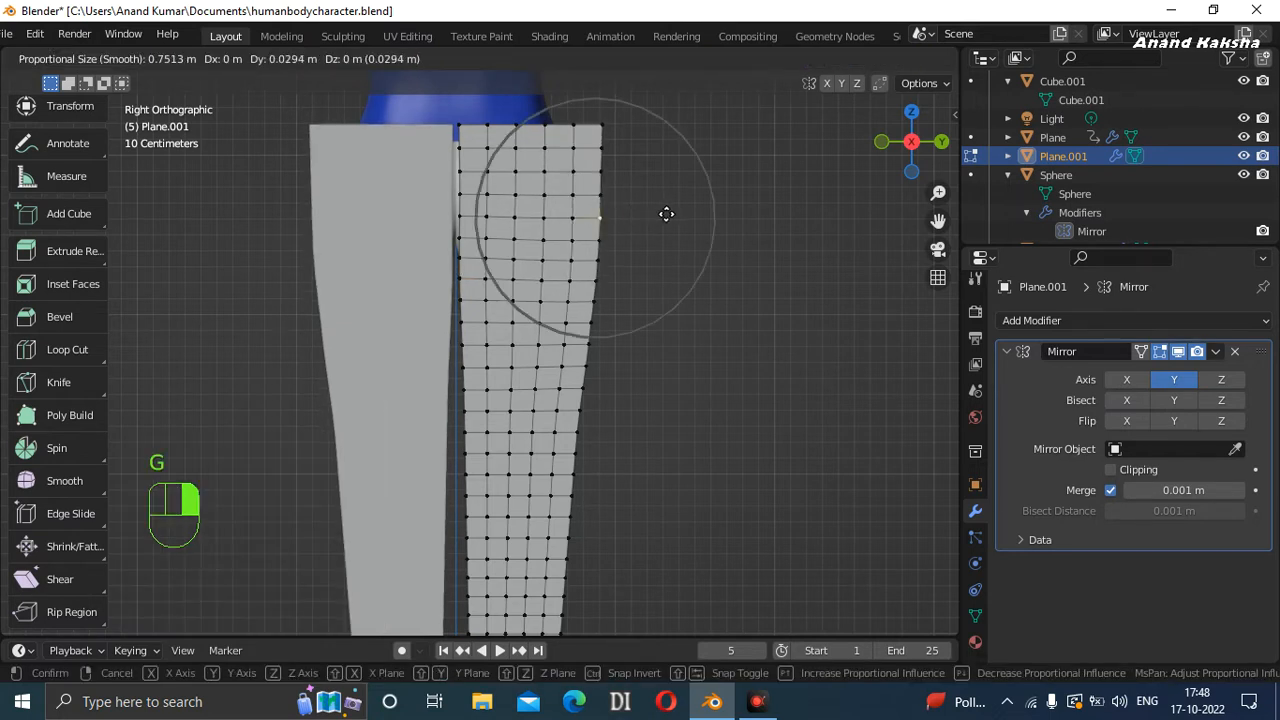
{"action": "left_click", "coordinate": [666, 214]}
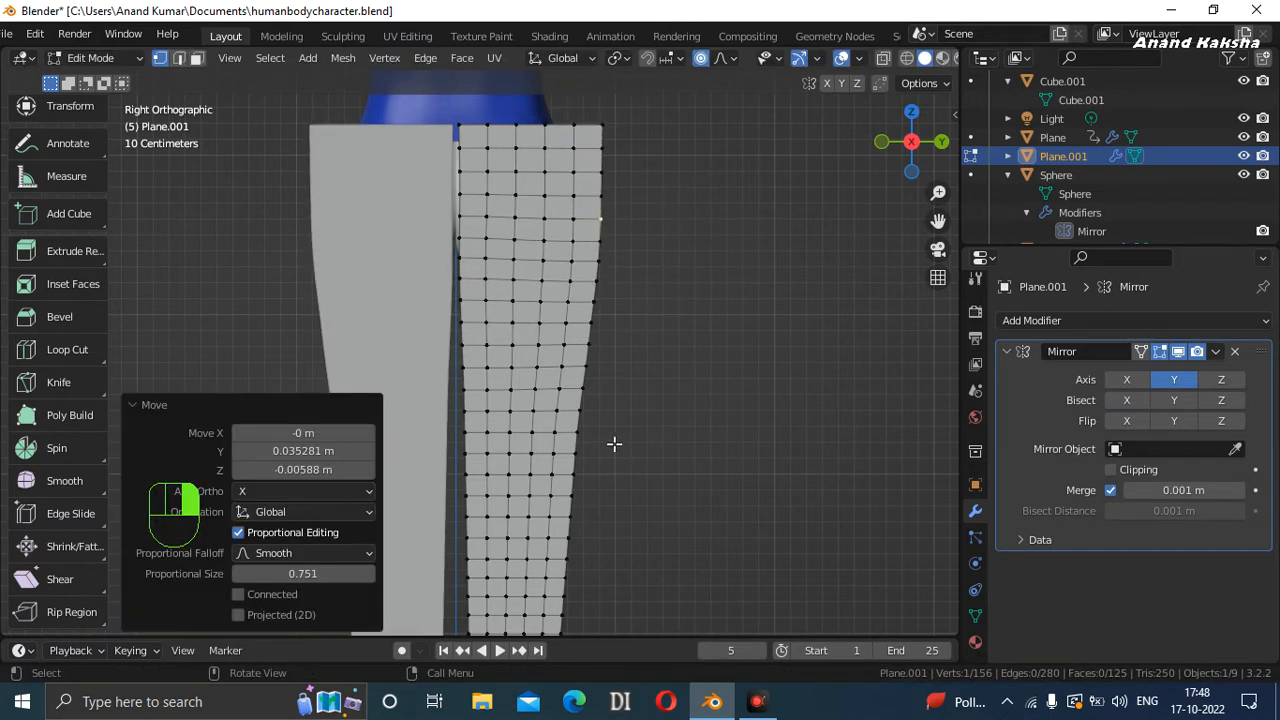
{"action": "left_click", "coordinate": [657, 466]}
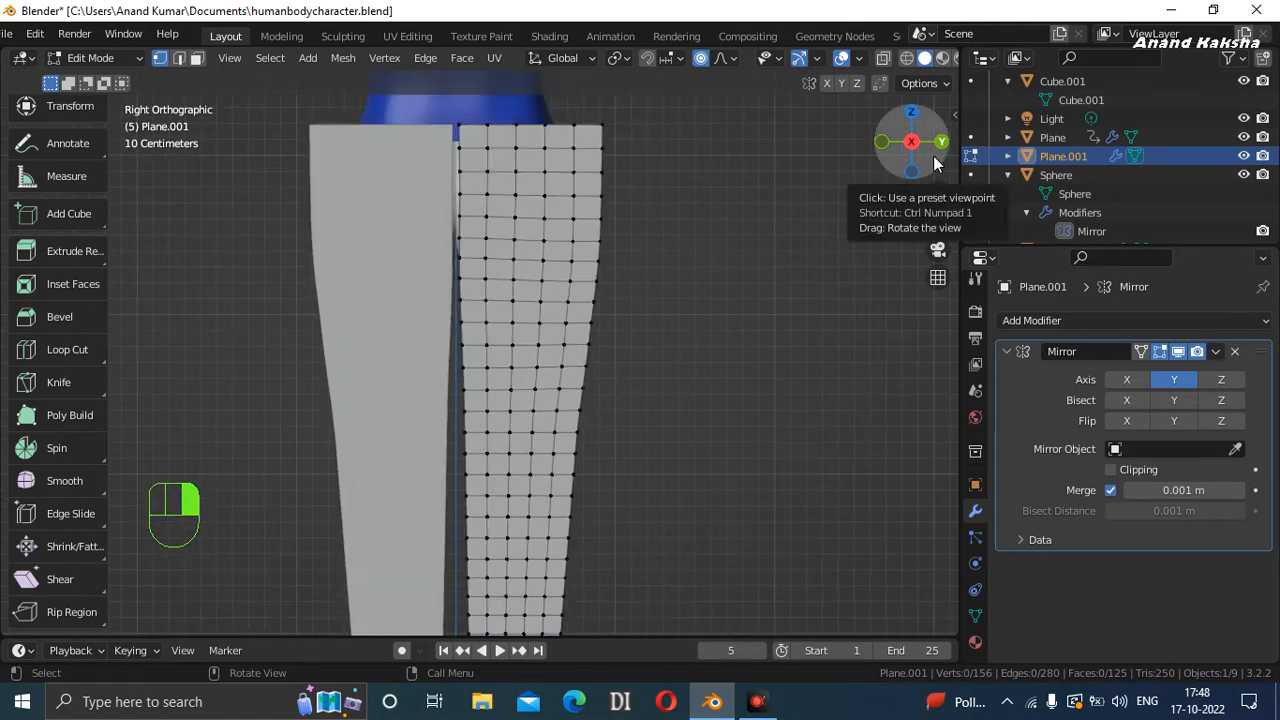
{"action": "key", "text": "KP_1"}
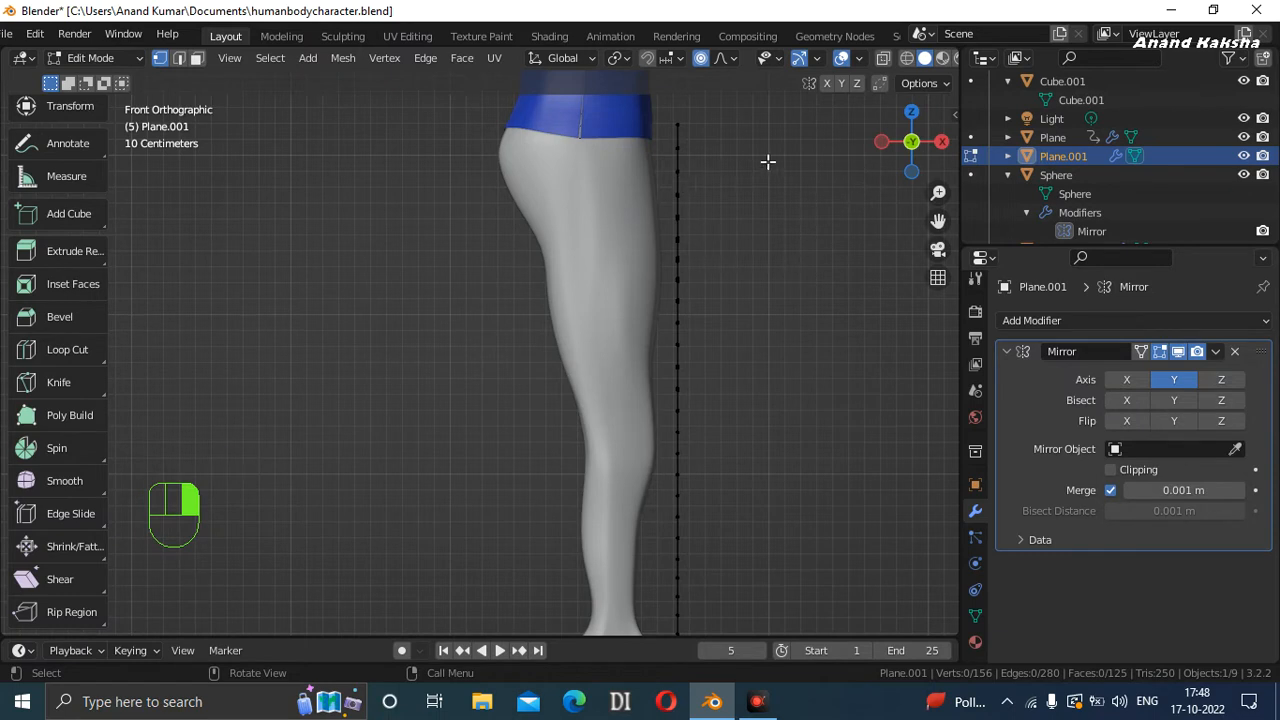
Try to duplicate the entire leg panel toward the back of the leg in the front view, and undo it.
{"action": "left_click_drag", "start_coordinate": [908, 151], "coordinate": [870, 146]}
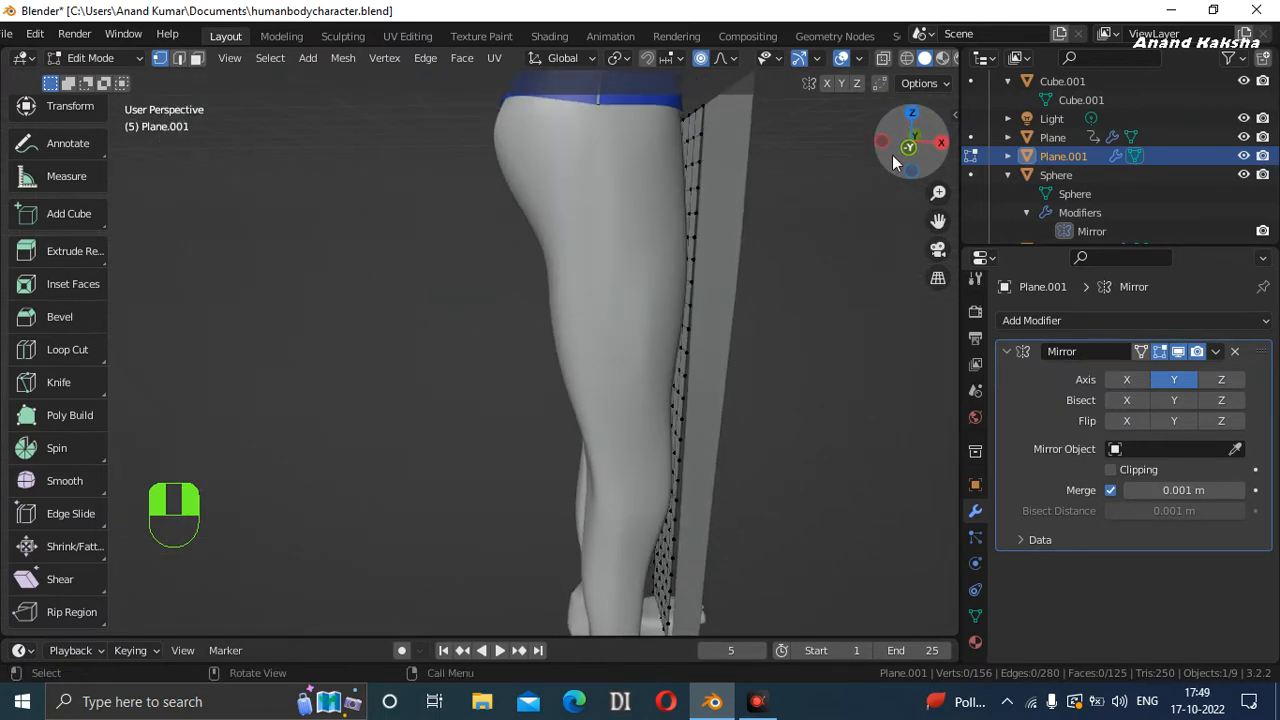
{"action": "left_click", "coordinate": [908, 148]}
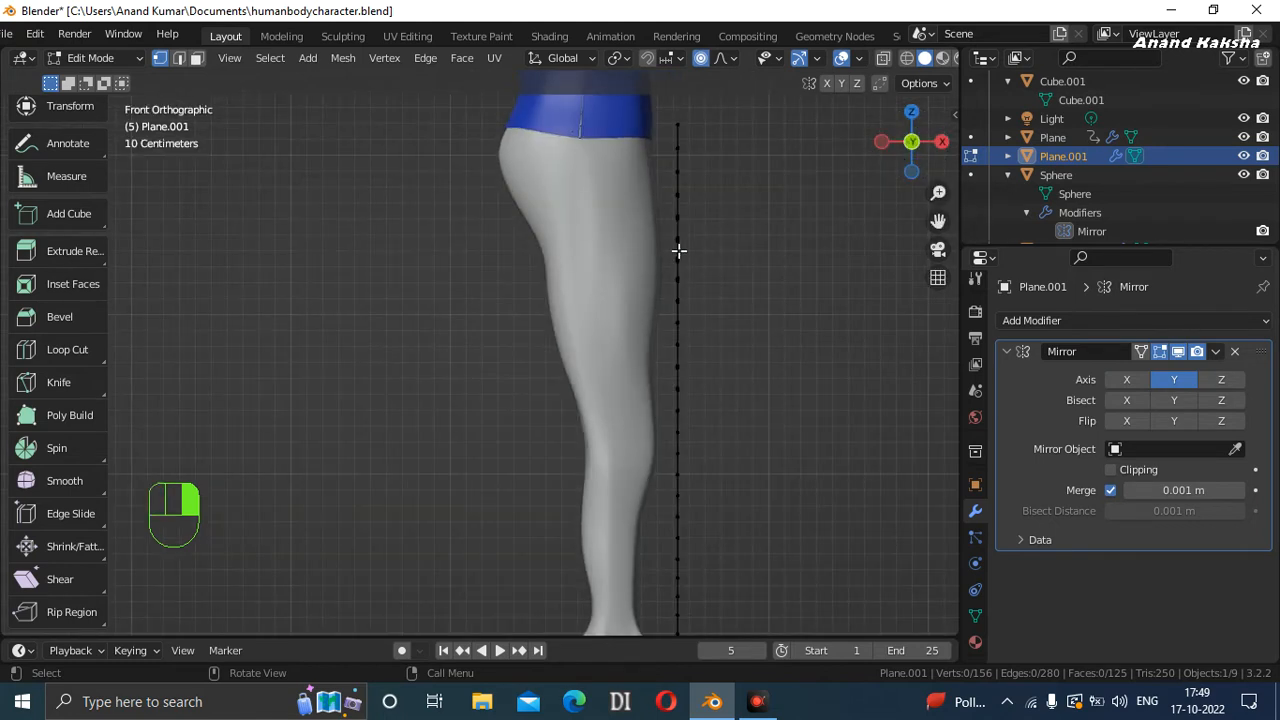
{"action": "key", "text": "a"}
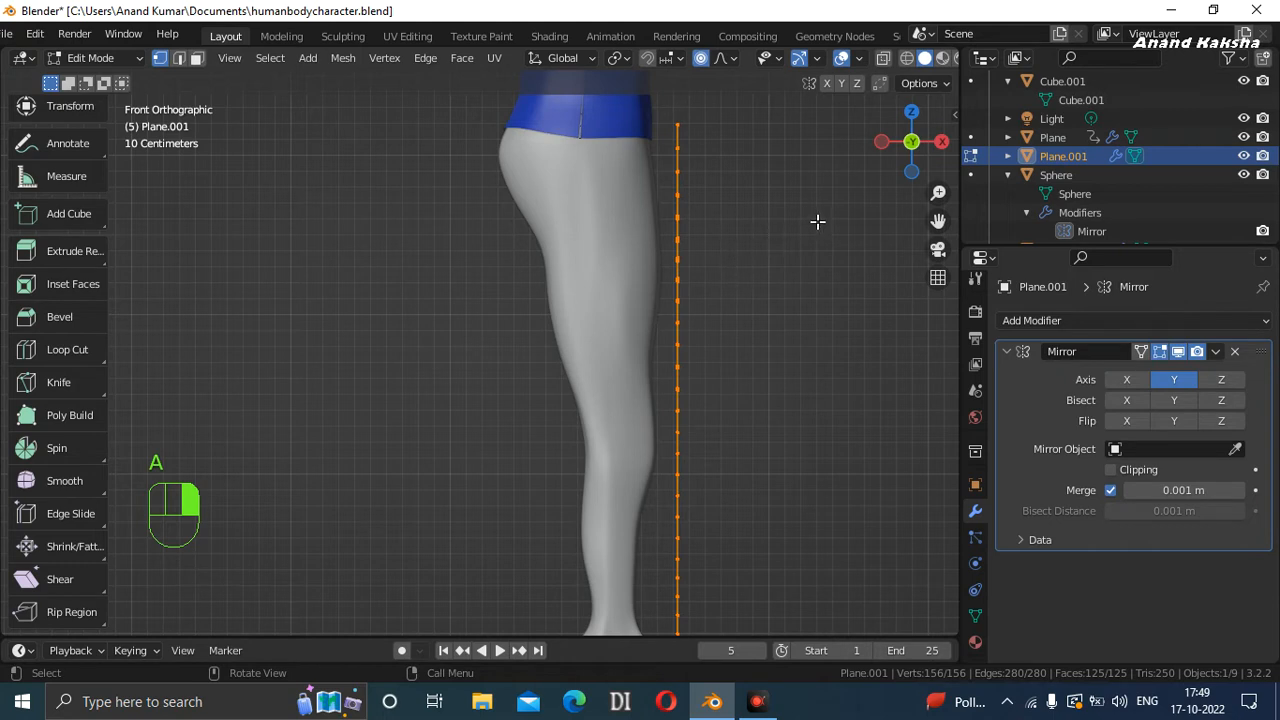
{"action": "key", "text": "shift+d"}
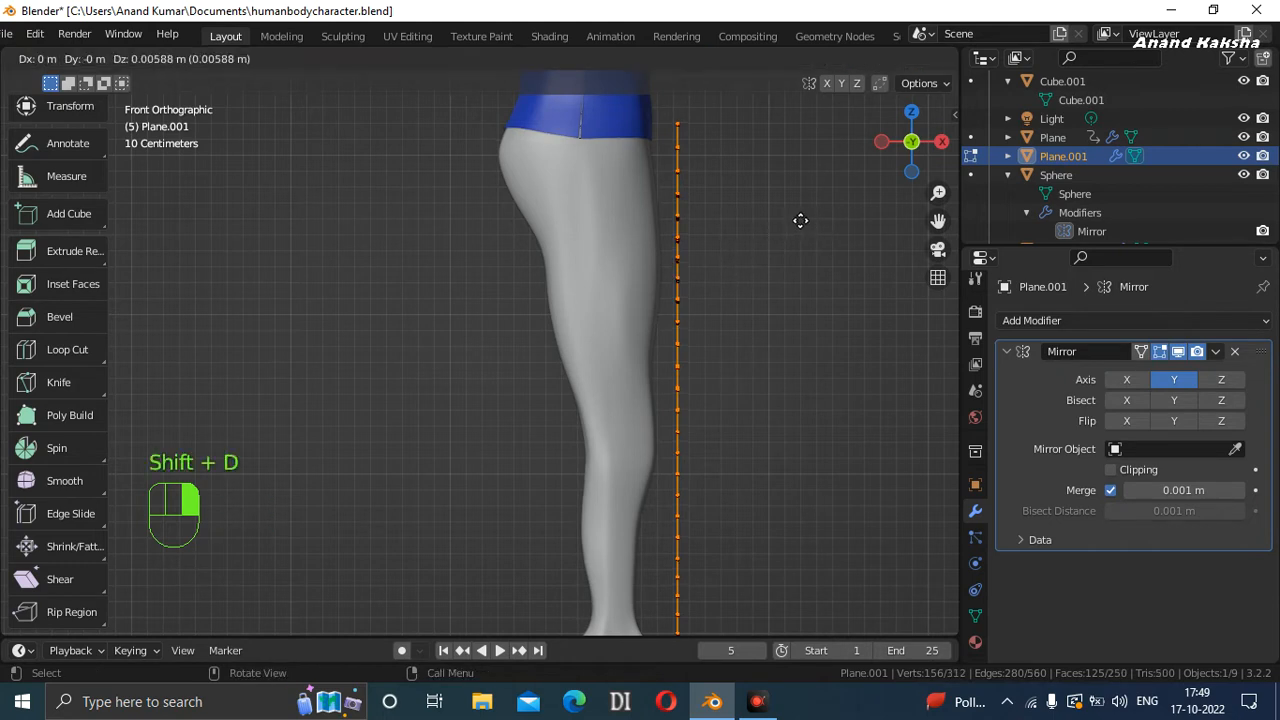
{"action": "left_click", "coordinate": [609, 203]}
{"action": "key", "text": "ctrl+z"}
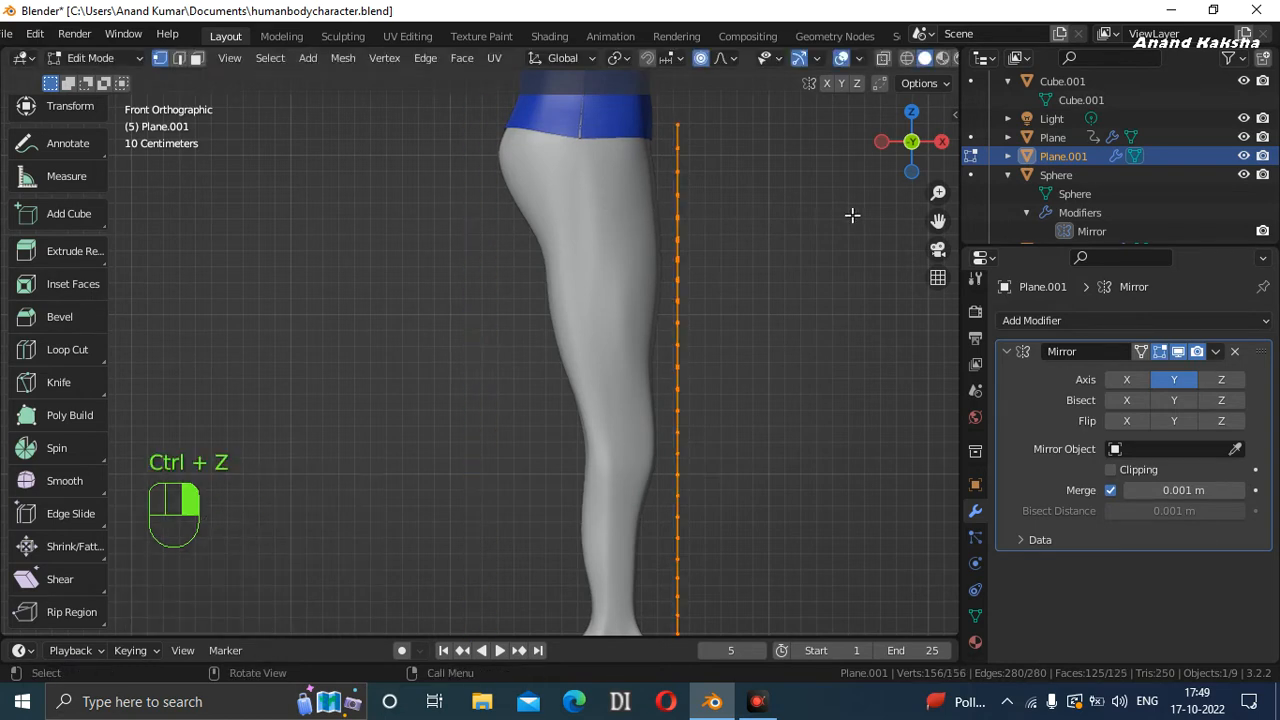
Try to move the entire leg panel along the X axis with proportional editing, and undo the move.
{"action": "key", "text": "g"}
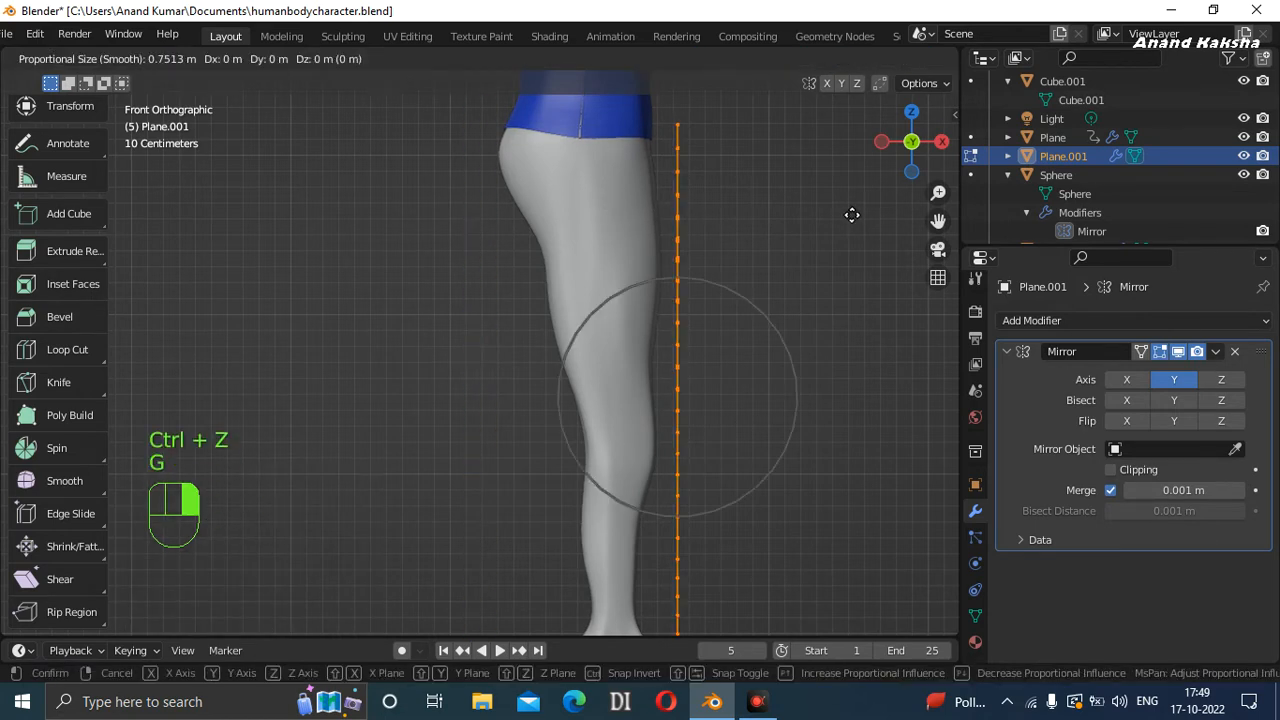
{"action": "key", "text": "x"}
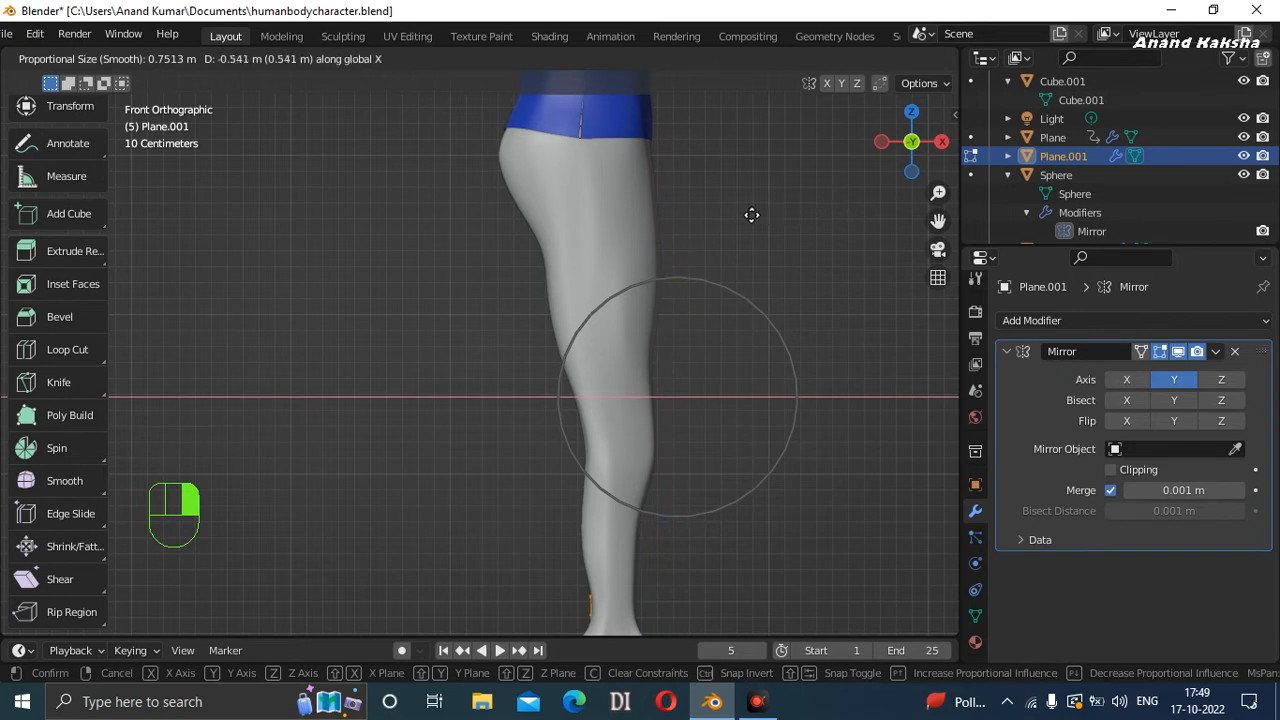
{"action": "left_click", "coordinate": [840, 215]}
{"action": "key", "text": "ctrl+z"}
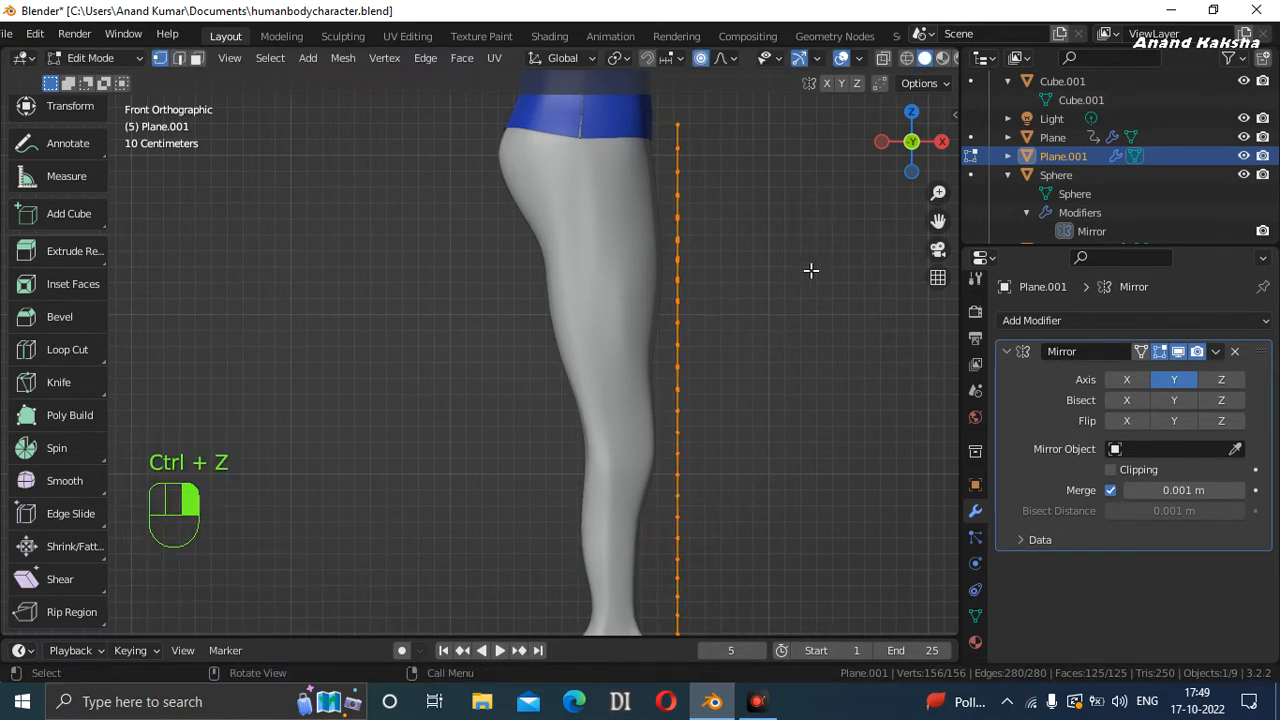
{"action": "key", "text": "shift+d"}
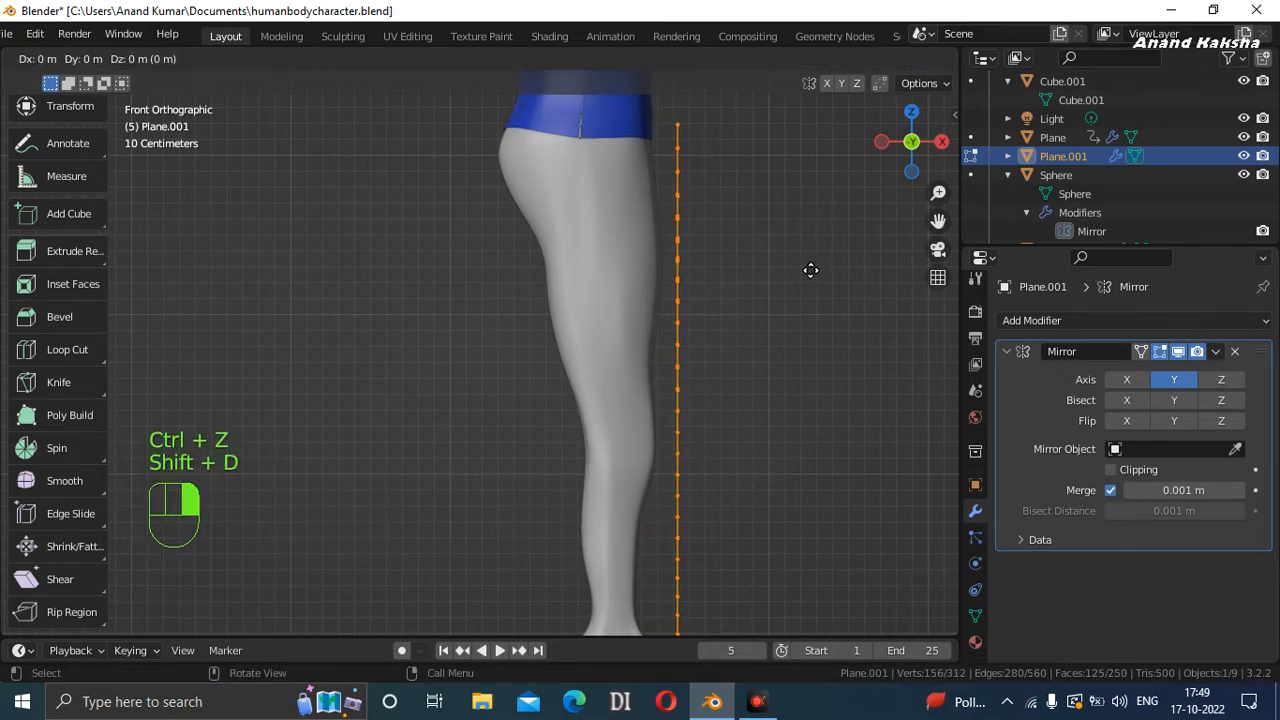
{"action": "key", "text": "g"}
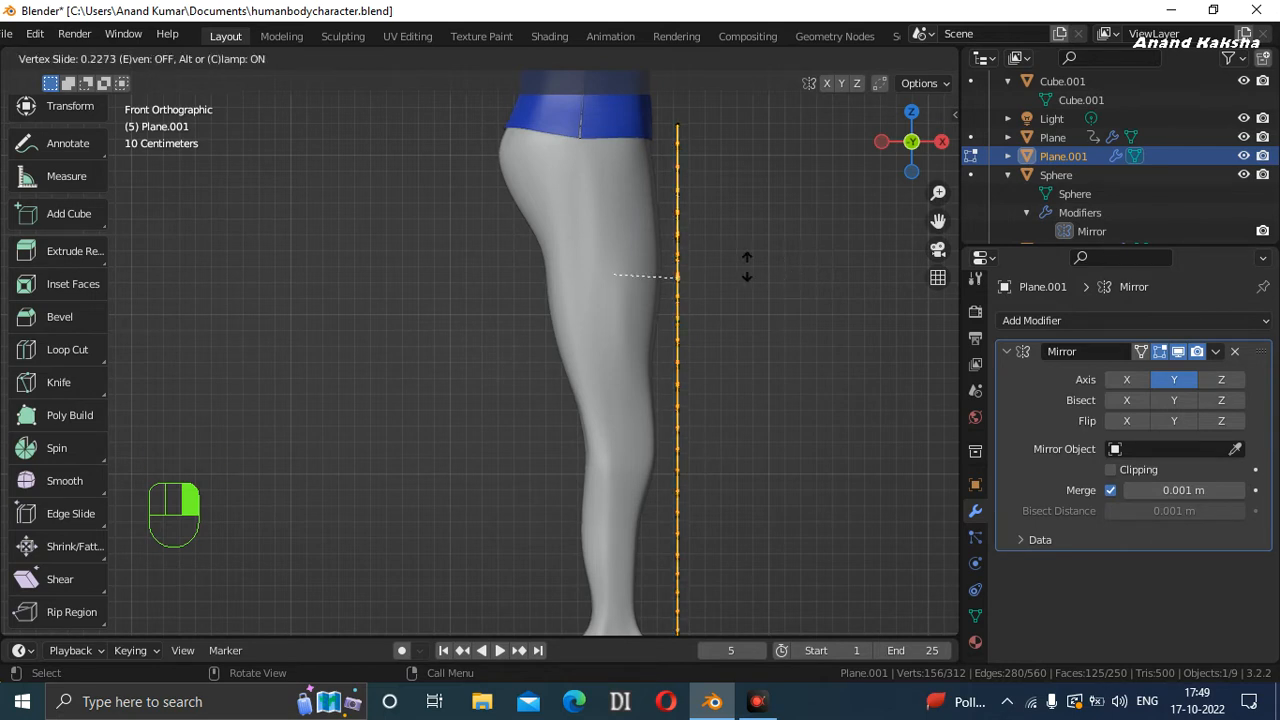
{"action": "right_click", "coordinate": [751, 266]}
{"action": "key", "text": "ctrl+z"}
{"action": "key", "text": "ctrl+z"}
{"action": "key", "text": "ctrl+z"}
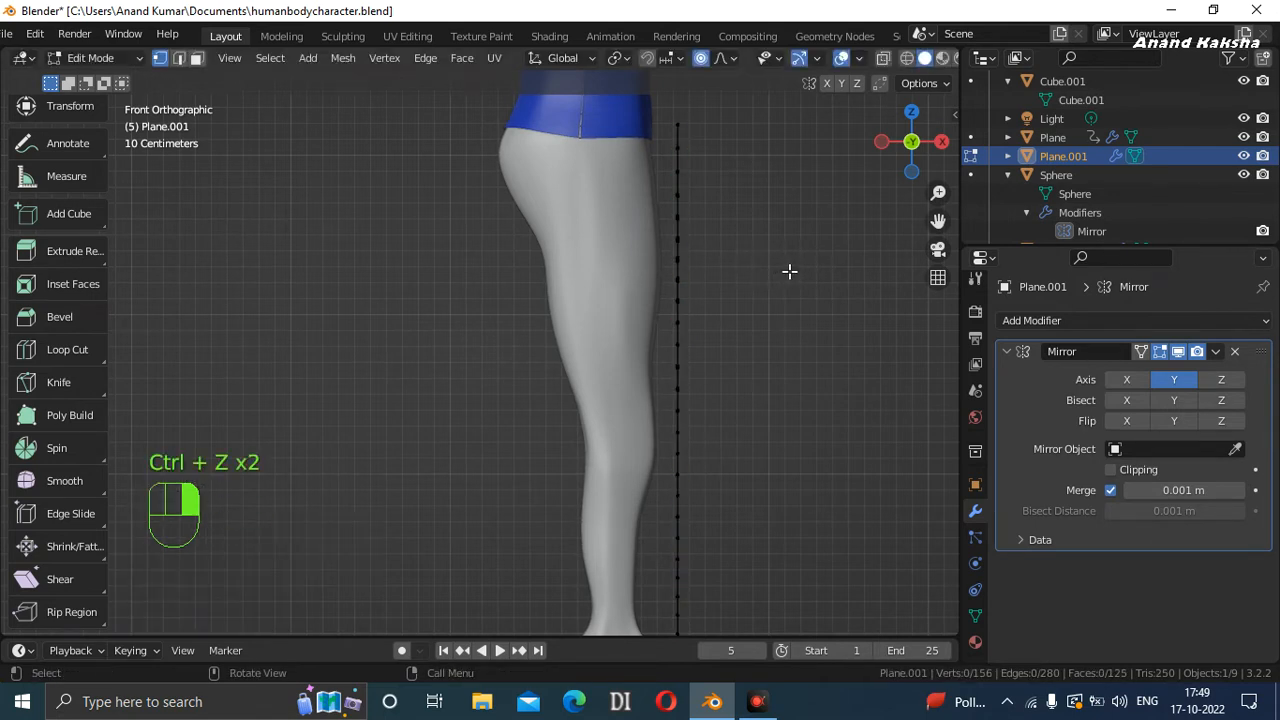
{"action": "key", "text": "ctrl+z"}
Switch to the back orthographic view and select the entire leg panel.
{"action": "left_click", "coordinate": [783, 306]}
{"action": "key", "text": "ctrl+KP_1"}
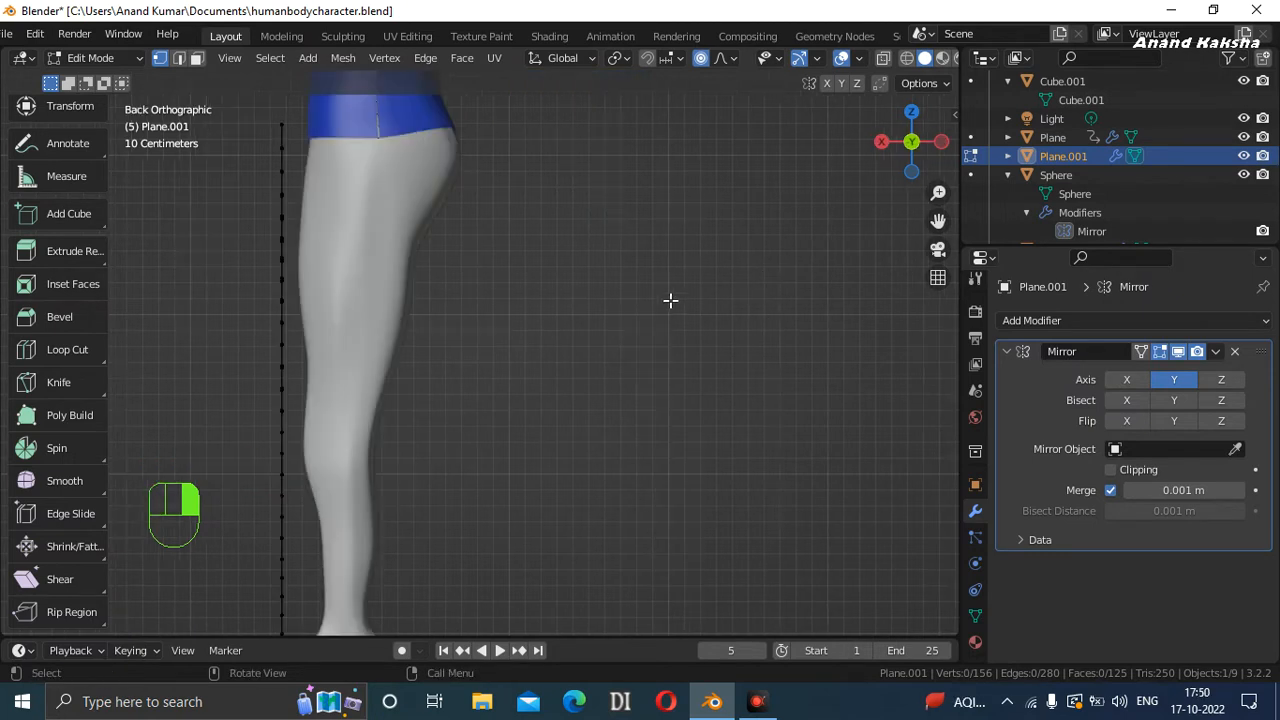
{"action": "key", "text": "a"}
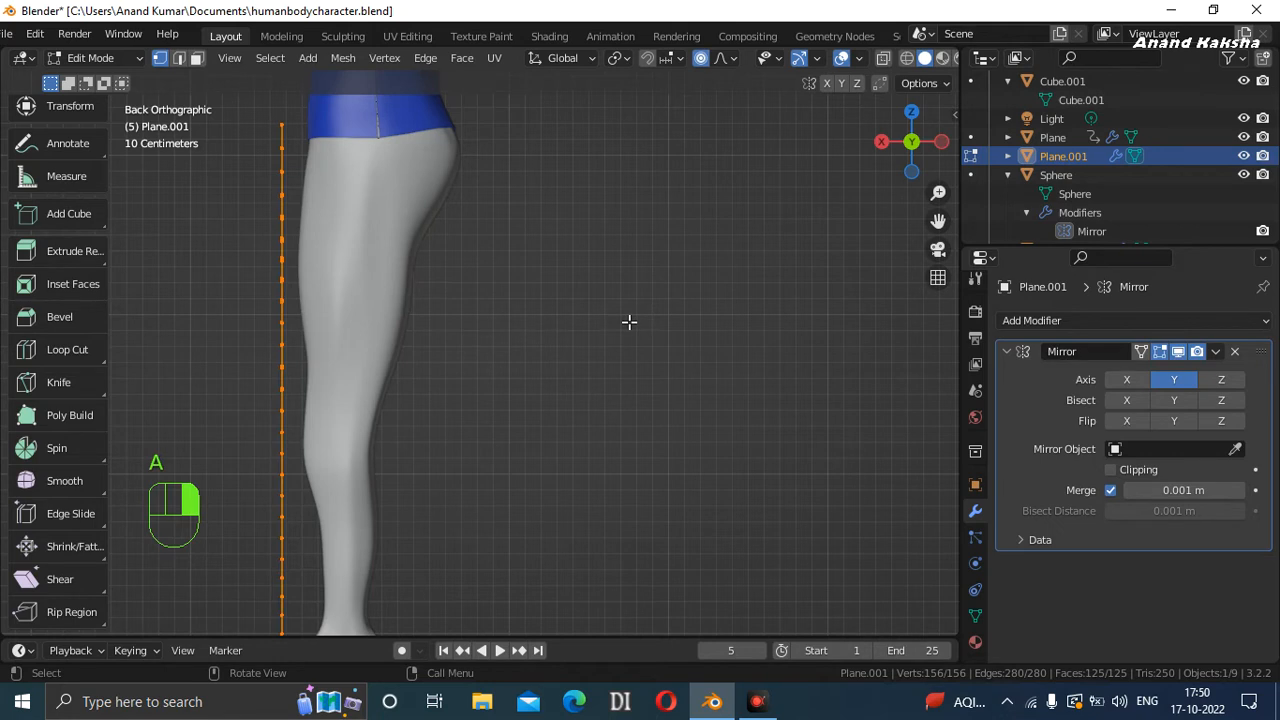
Try to duplicate the panel about -1.217 m in X and -0.024 m in Z, and undo the copy.
{"action": "key", "text": "shift"}
{"action": "key", "text": "shift+d"}
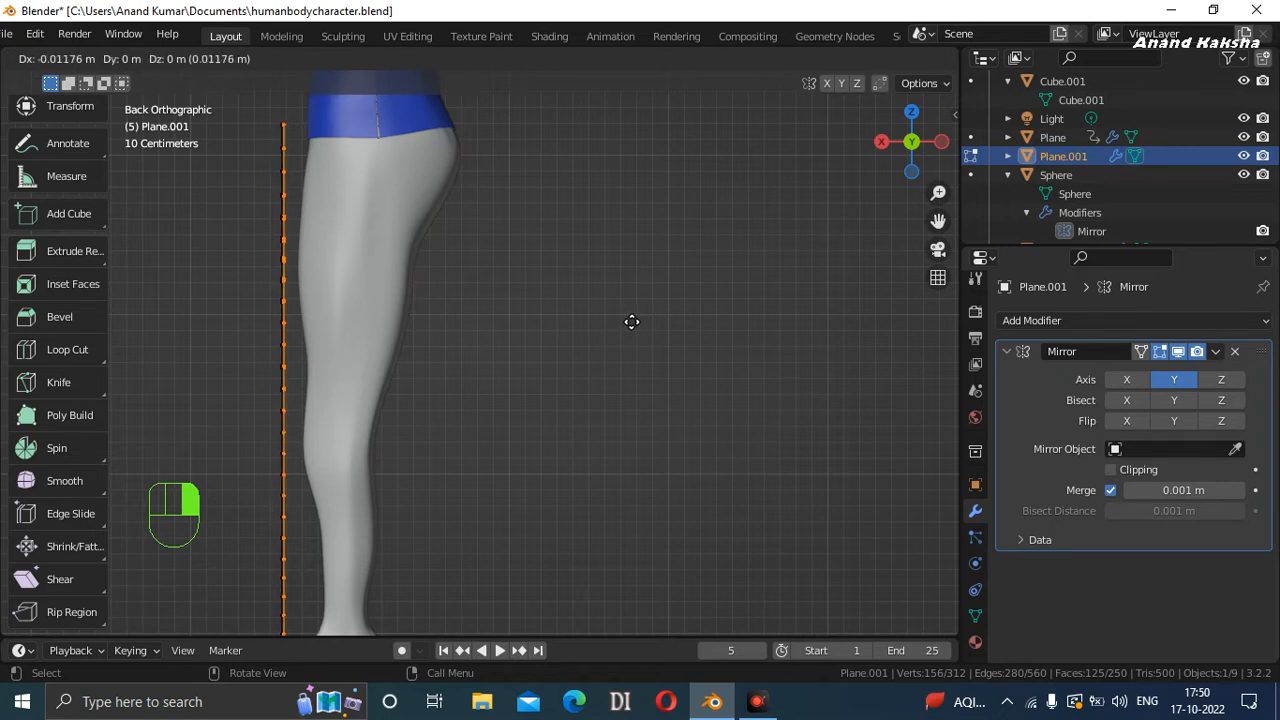
{"action": "left_click", "coordinate": [822, 326]}
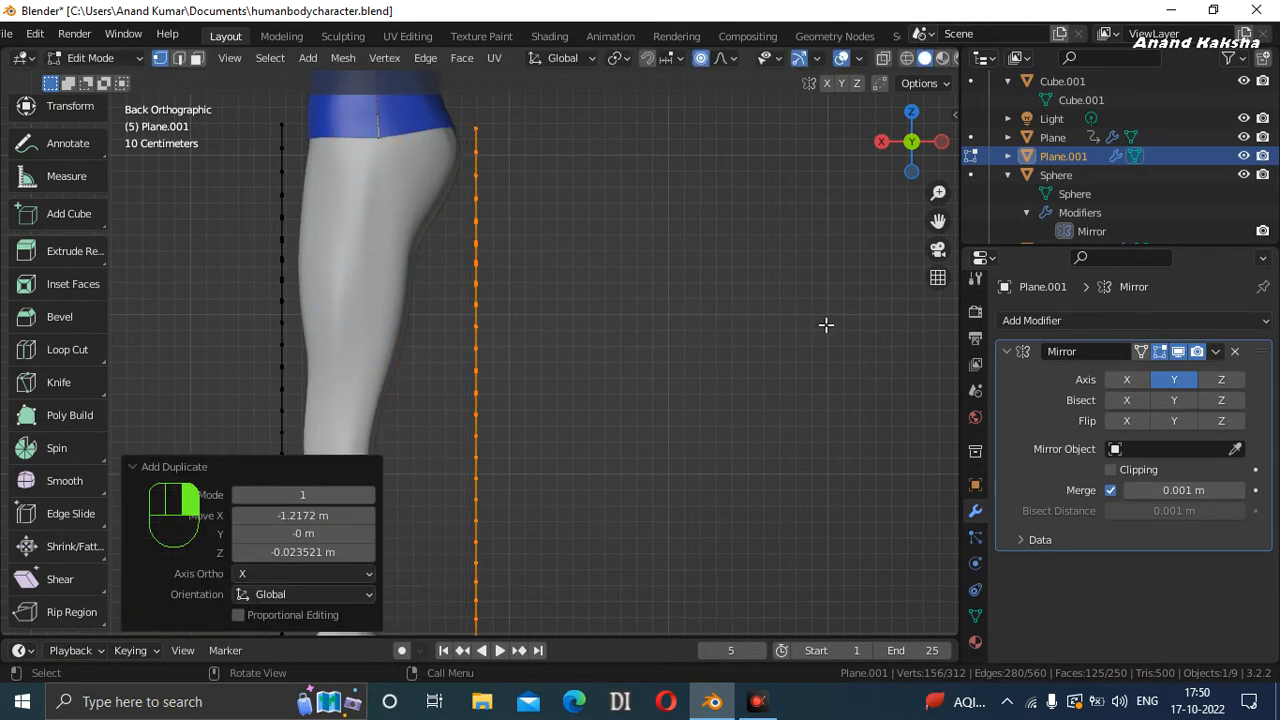
{"action": "key", "text": "g"}
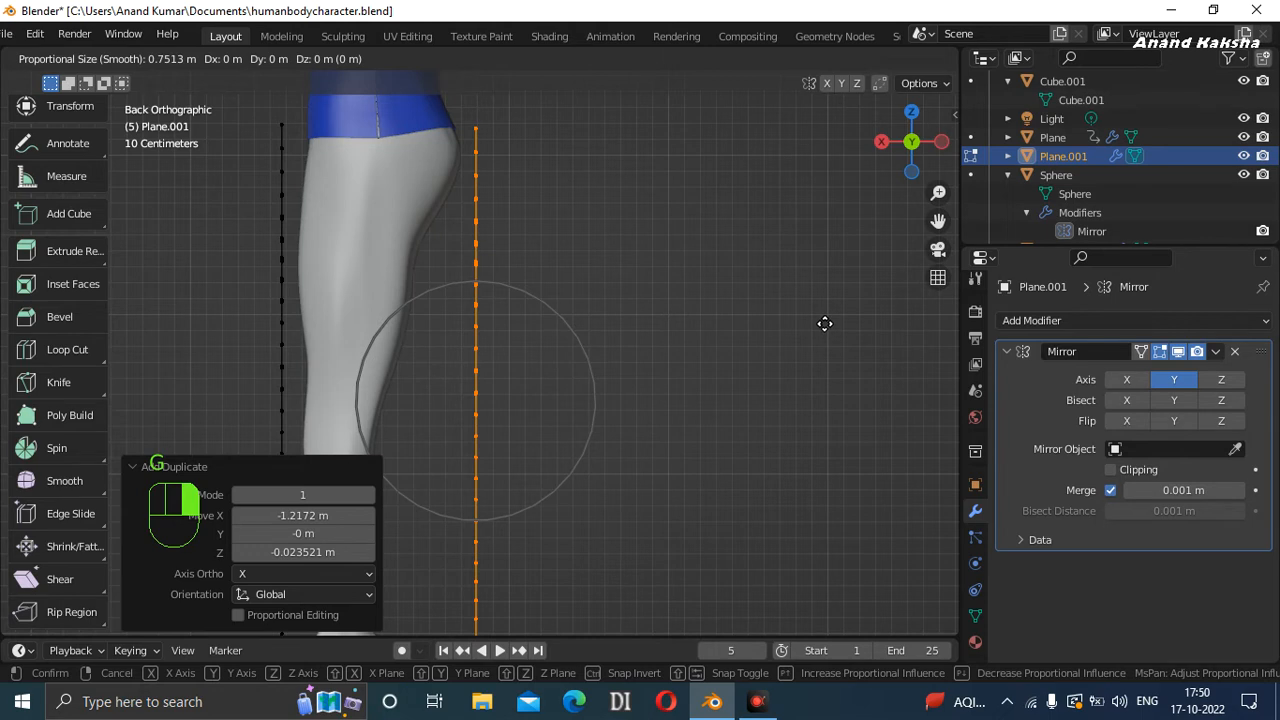
{"action": "key", "text": "ctrl+z"}
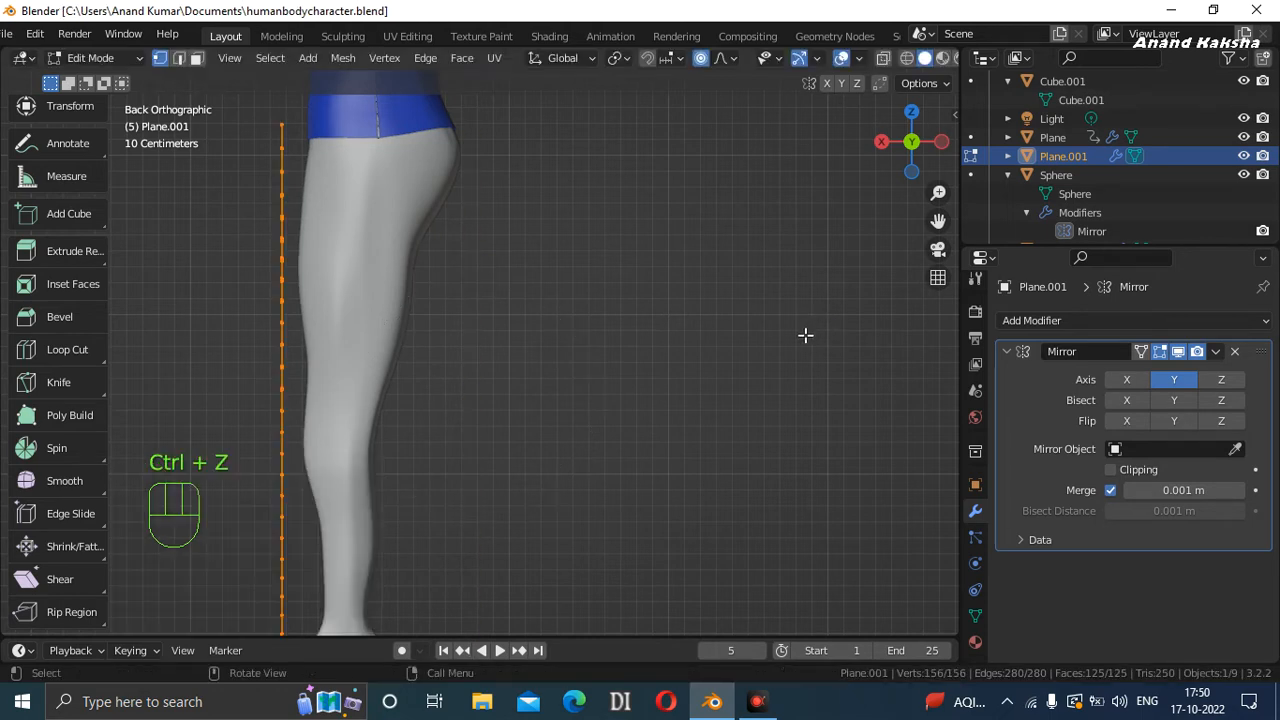
With proportional editing off, duplicate the panel behind the leg about -1.205 m in X, and shift the copy about 0.024 m along X.
{"action": "left_click", "coordinate": [699, 59]}
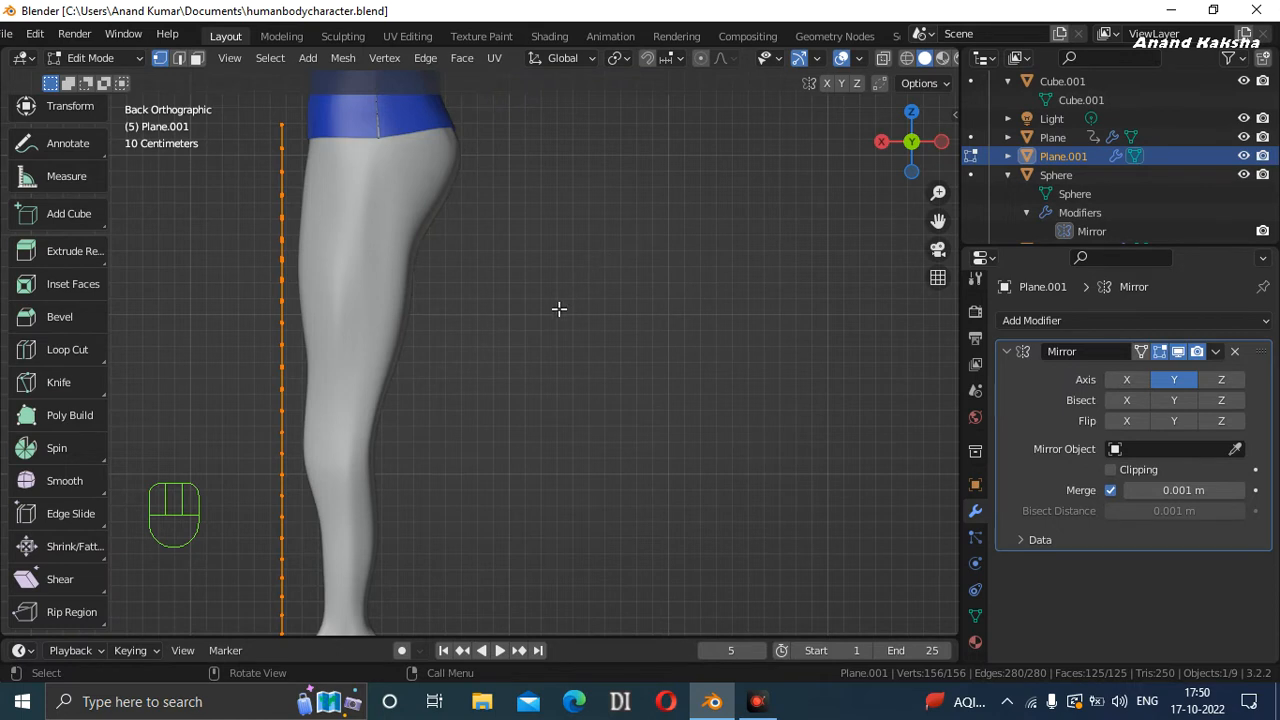
{"action": "key", "text": "shift+d"}
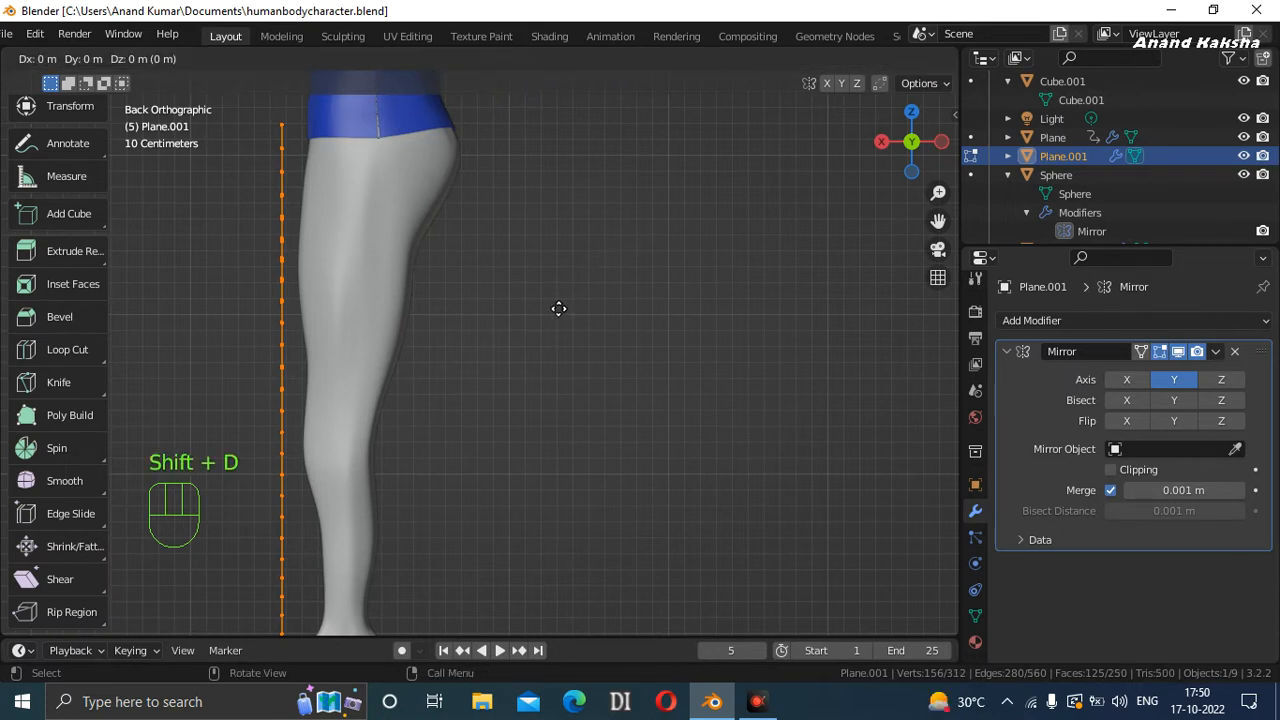
{"action": "left_click", "coordinate": [751, 308]}
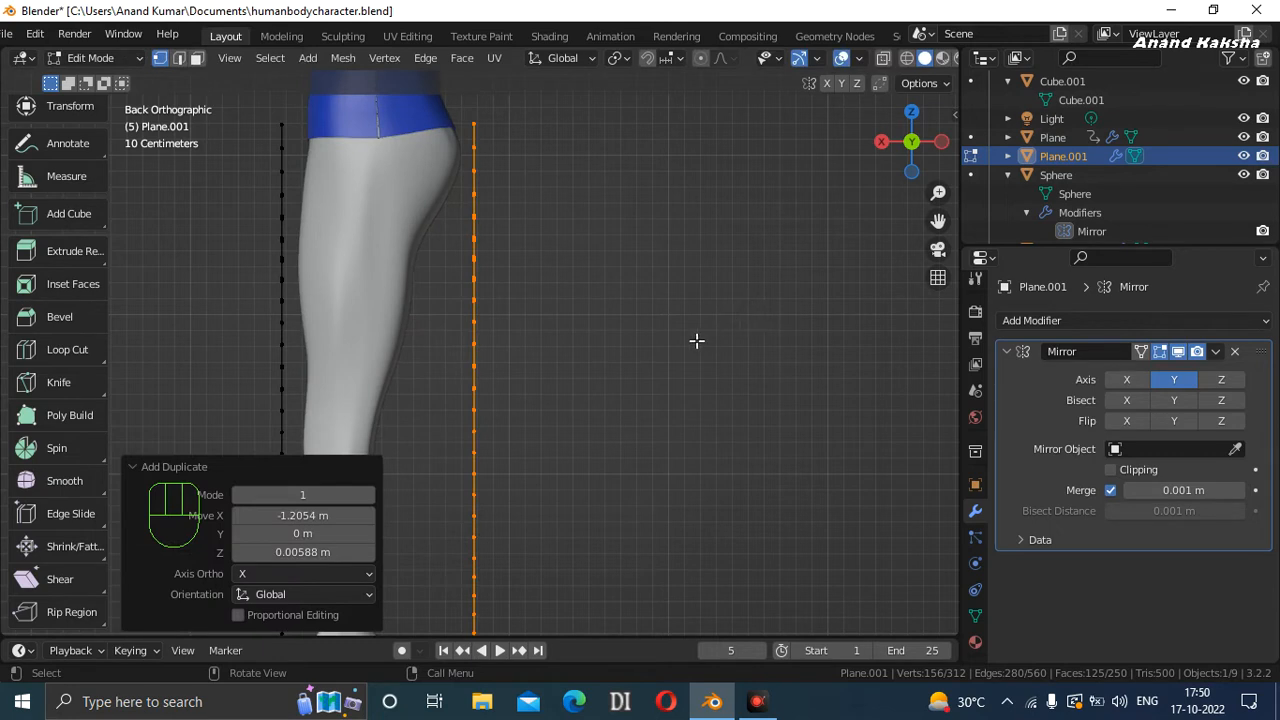
{"action": "key", "text": "g"}
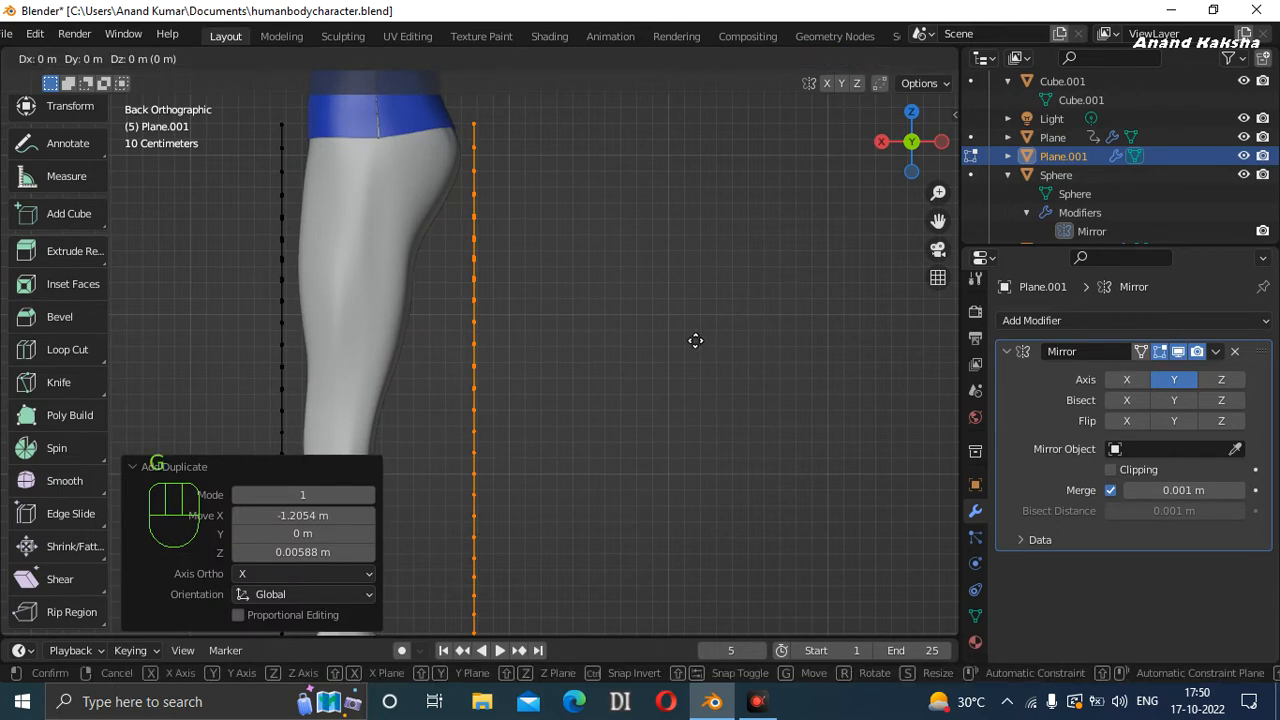
{"action": "key", "text": "x"}
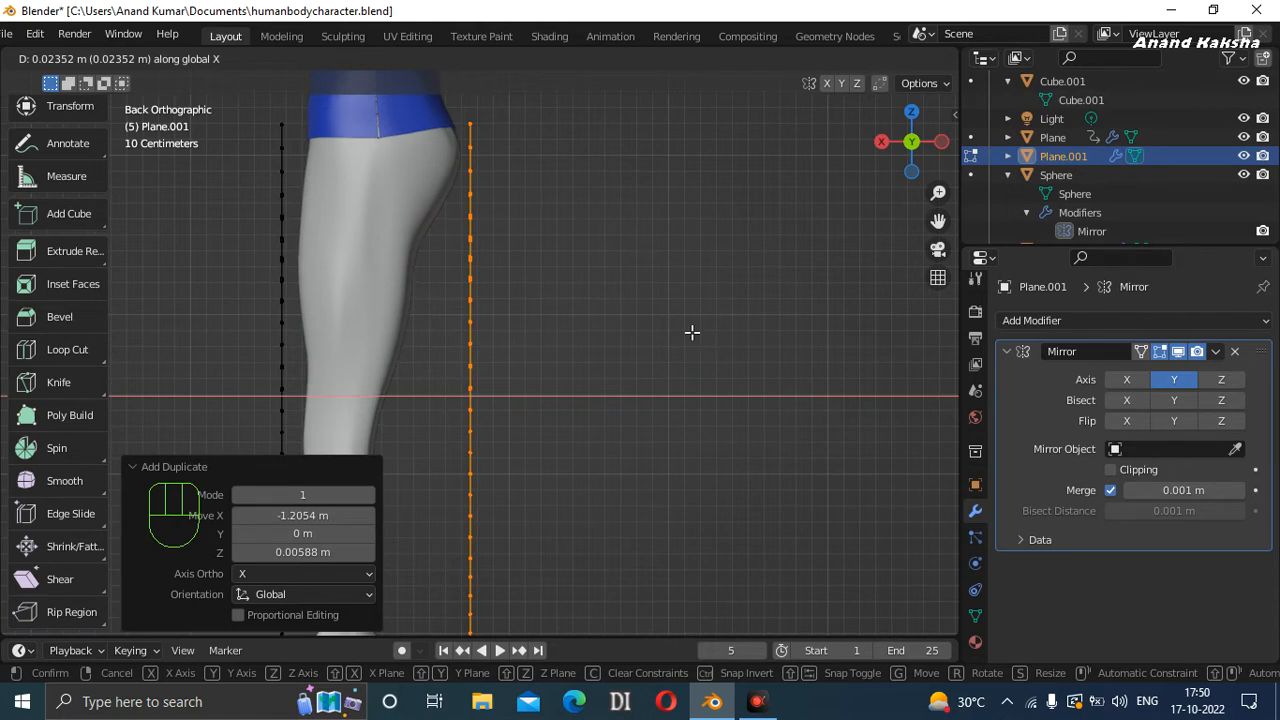
{"action": "left_click", "coordinate": [692, 332]}
Deselect the copied panel and switch to edge selection mode.
{"action": "left_click_drag", "start_coordinate": [883, 160], "coordinate": [777, 171]}
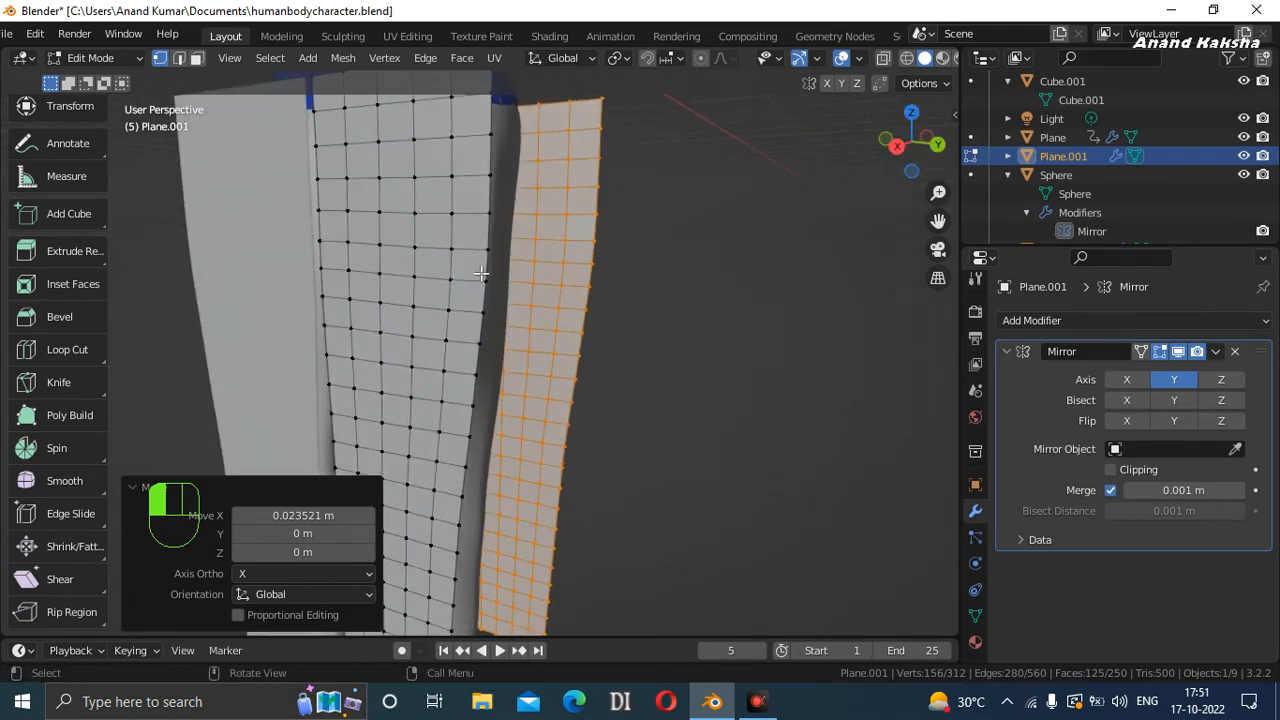
{"action": "left_click", "coordinate": [810, 231]}
{"action": "left_click_drag", "start_coordinate": [895, 176], "coordinate": [836, 178]}
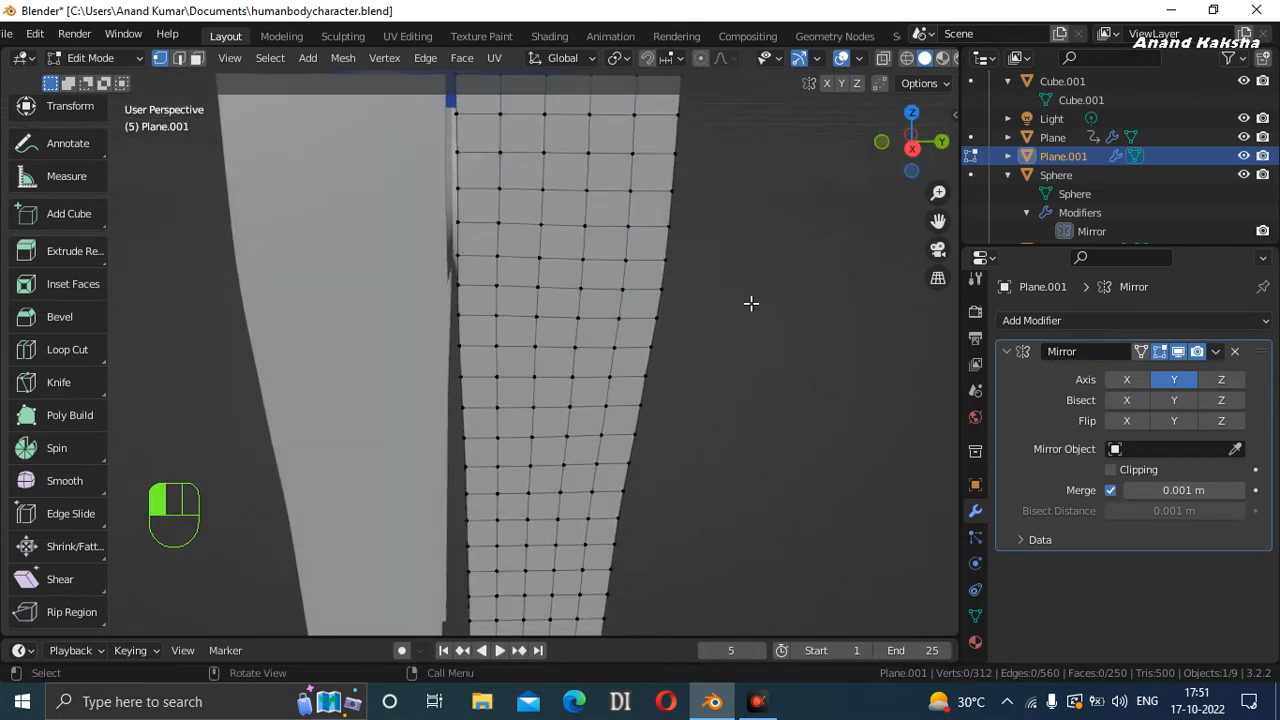
{"action": "scroll", "coordinate": [720, 330], "scroll_direction": "down", "scroll_amount": 5}
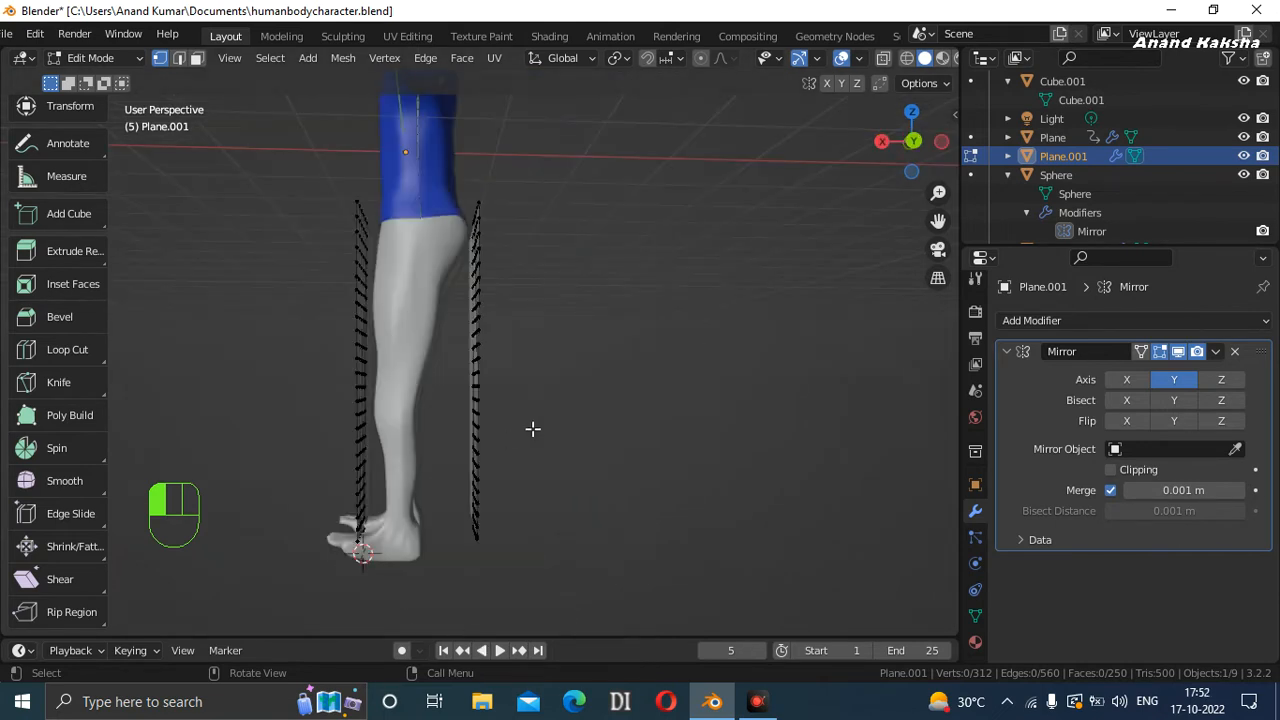
{"action": "left_click", "coordinate": [179, 57]}
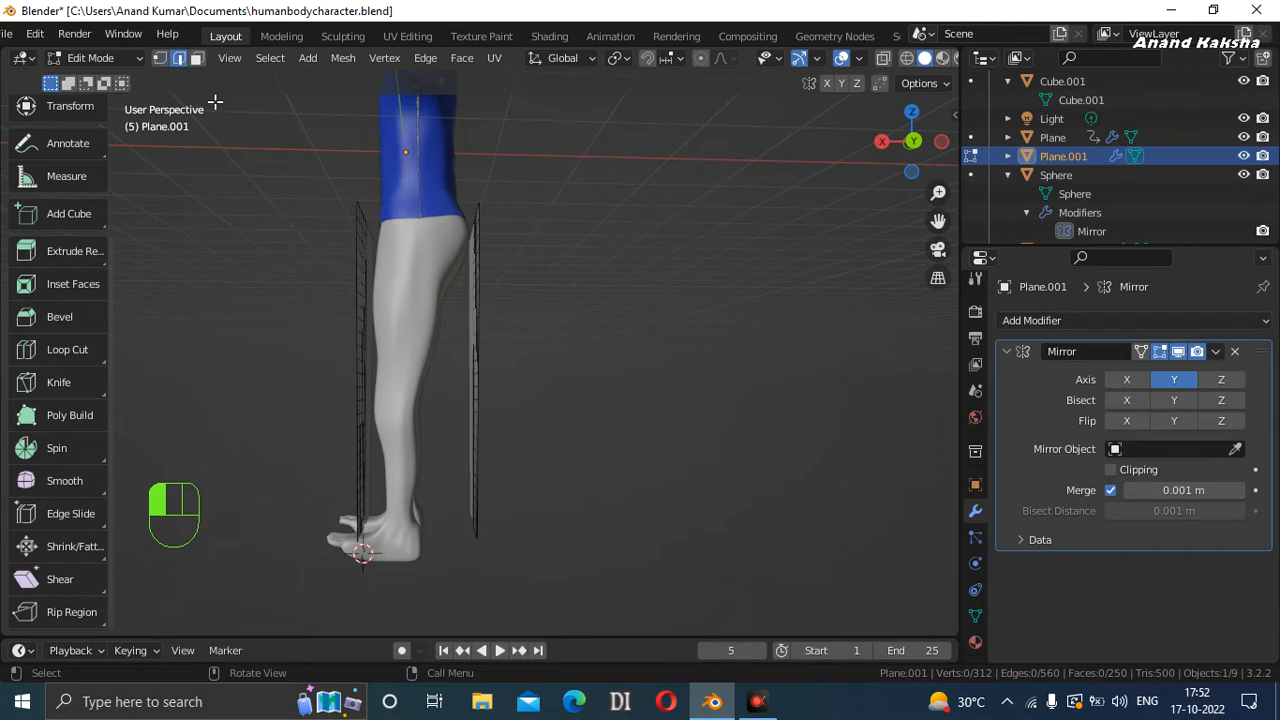
Select the full outer vertical edge loop of the back leg panel.
{"action": "left_click_drag", "start_coordinate": [911, 141], "coordinate": [706, 232]}
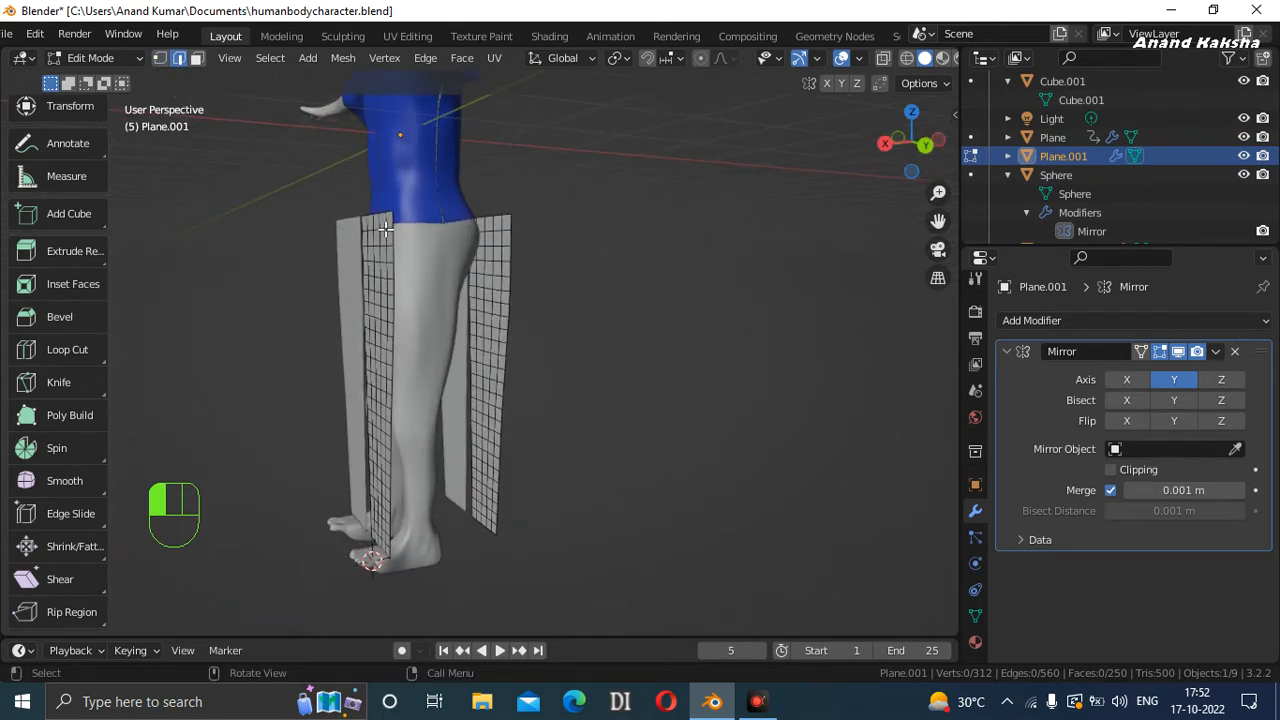
{"action": "scroll", "coordinate": [395, 216], "scroll_direction": "up", "scroll_amount": 5}
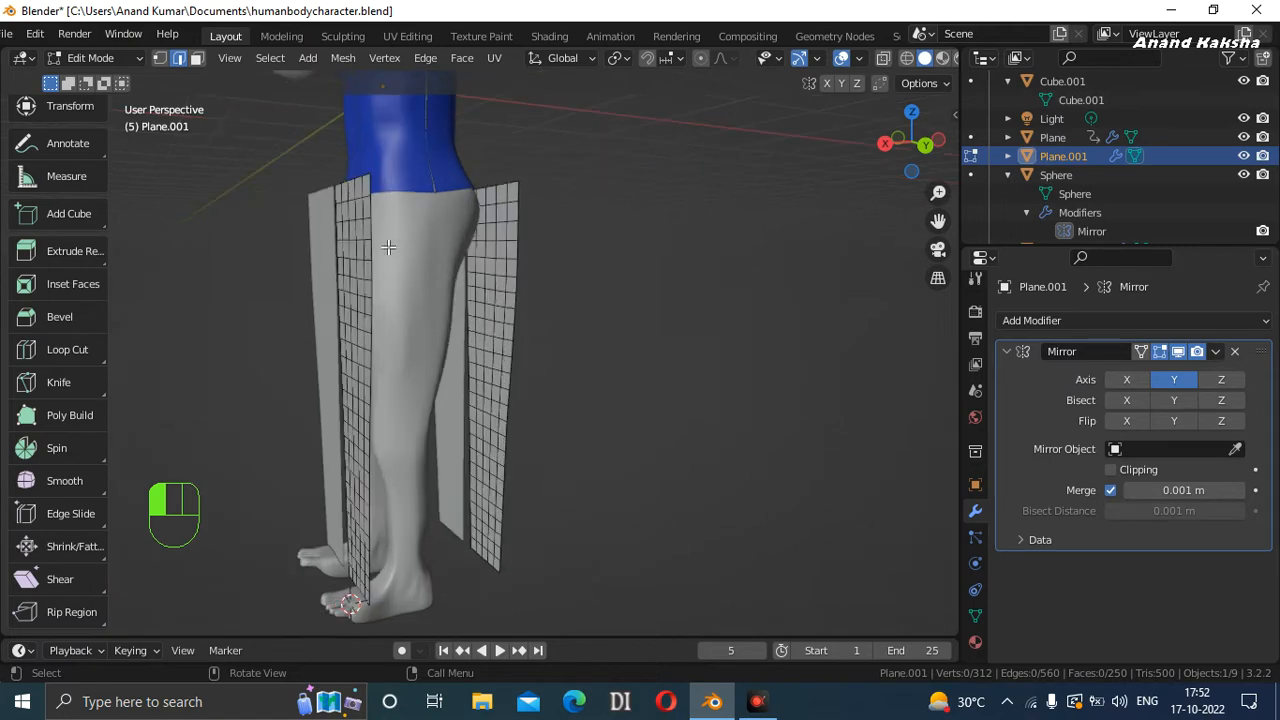
{"action": "scroll", "coordinate": [543, 137], "scroll_direction": "up", "scroll_amount": 1}
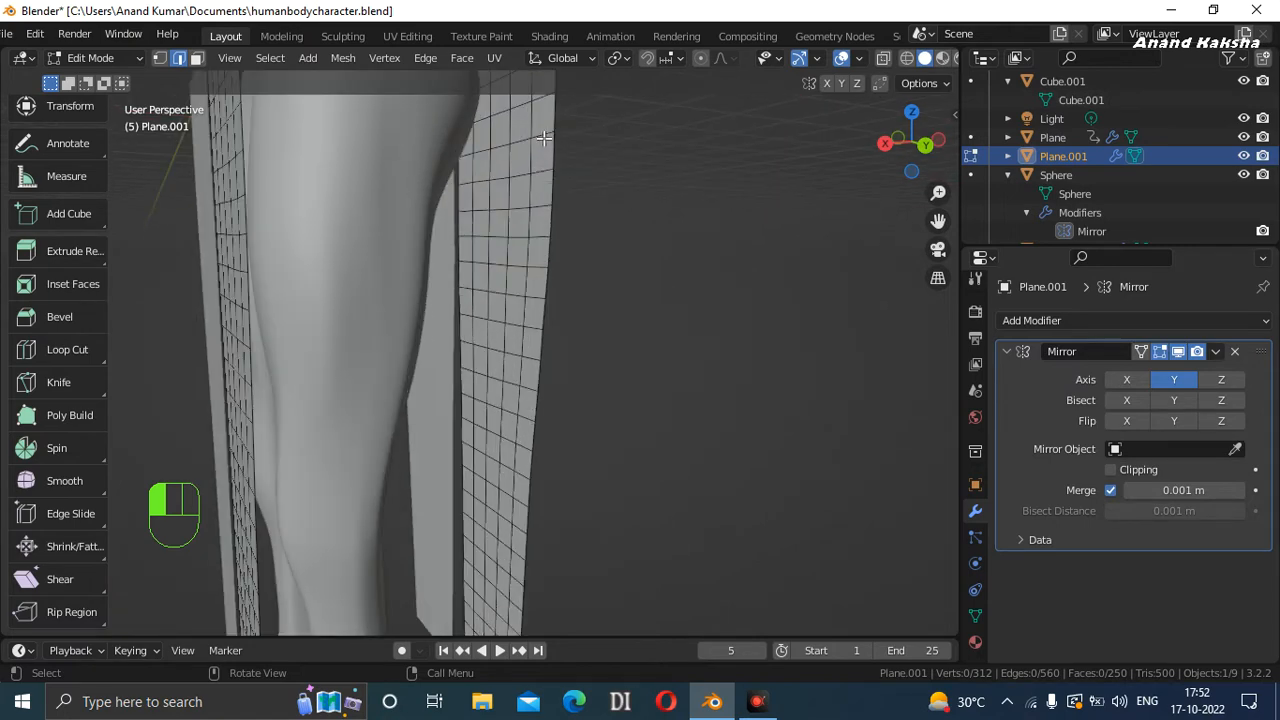
{"action": "scroll", "coordinate": [543, 137], "scroll_direction": "down", "scroll_amount": 2}
{"action": "left_click", "coordinate": [527, 153]}
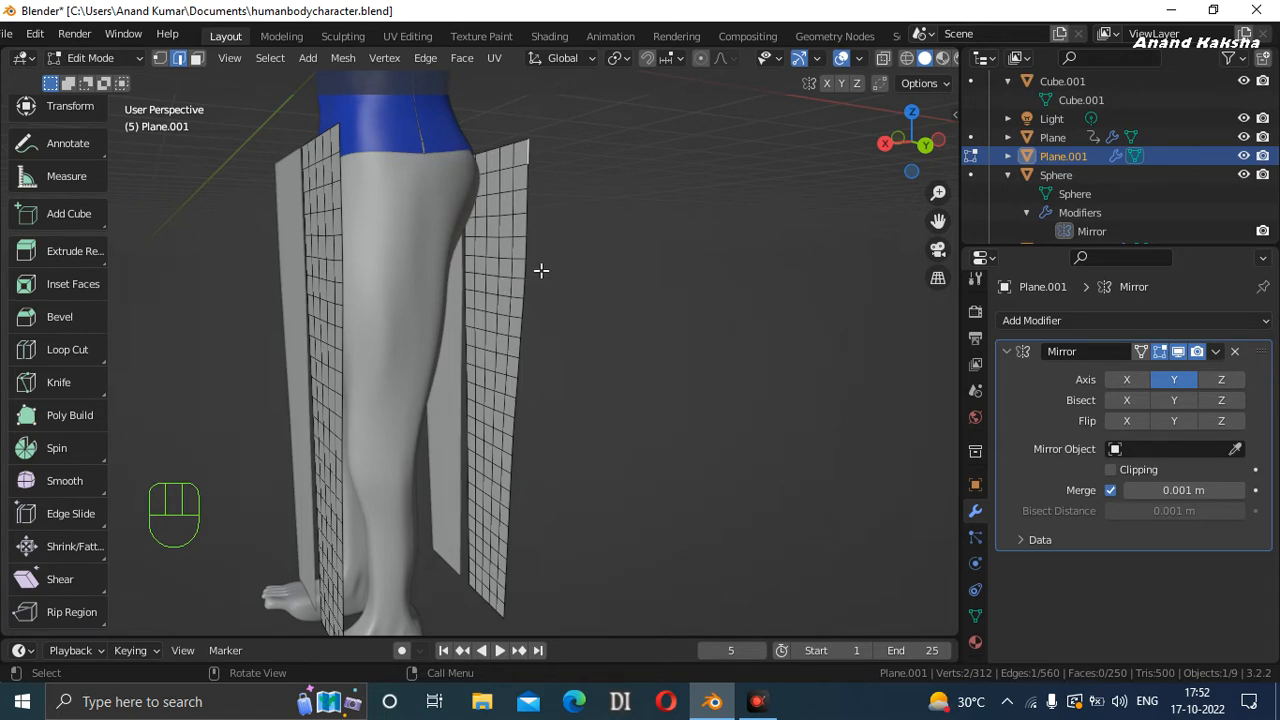
{"action": "left_click", "coordinate": [624, 243]}
{"action": "key", "text": "shift"}
{"action": "key", "text": "alt"}
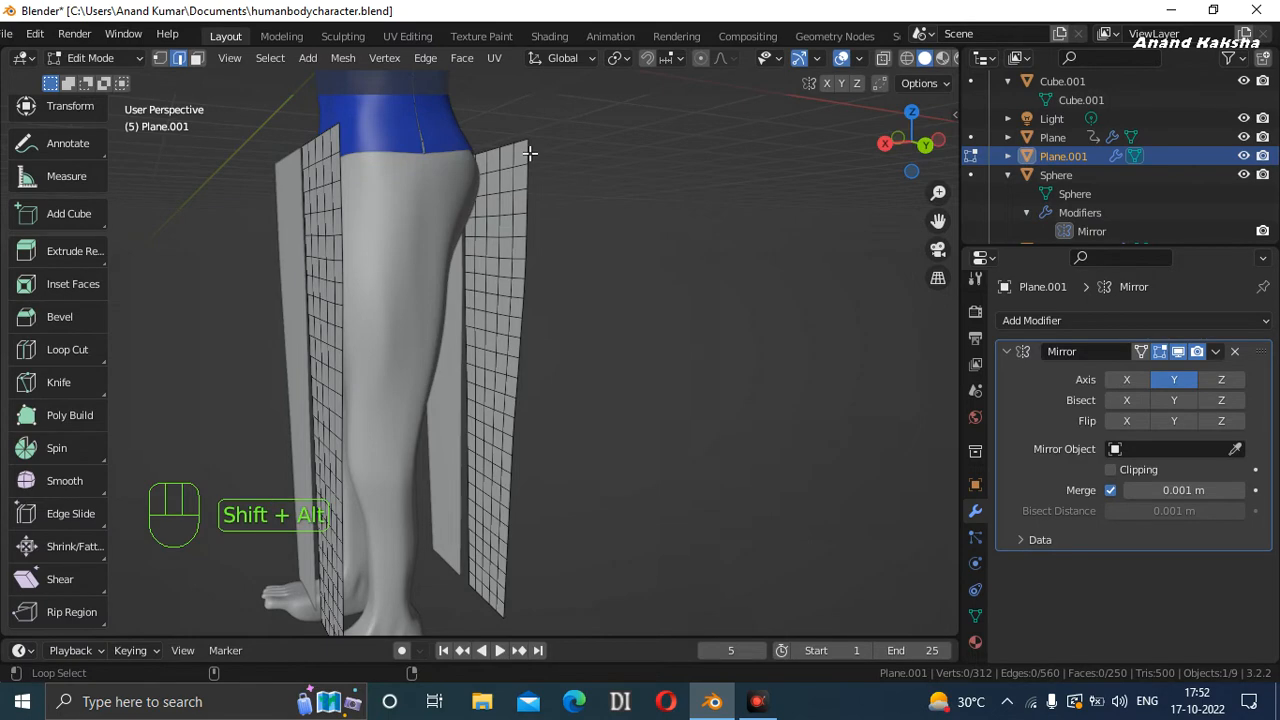
{"action": "left_click", "coordinate": [524, 151], "text": "alt+shift"}
Add the front leg panel's outer vertical edge loop to the selection and bridge it with the back panel's loop.
{"action": "left_click_drag", "start_coordinate": [905, 175], "coordinate": [840, 177]}
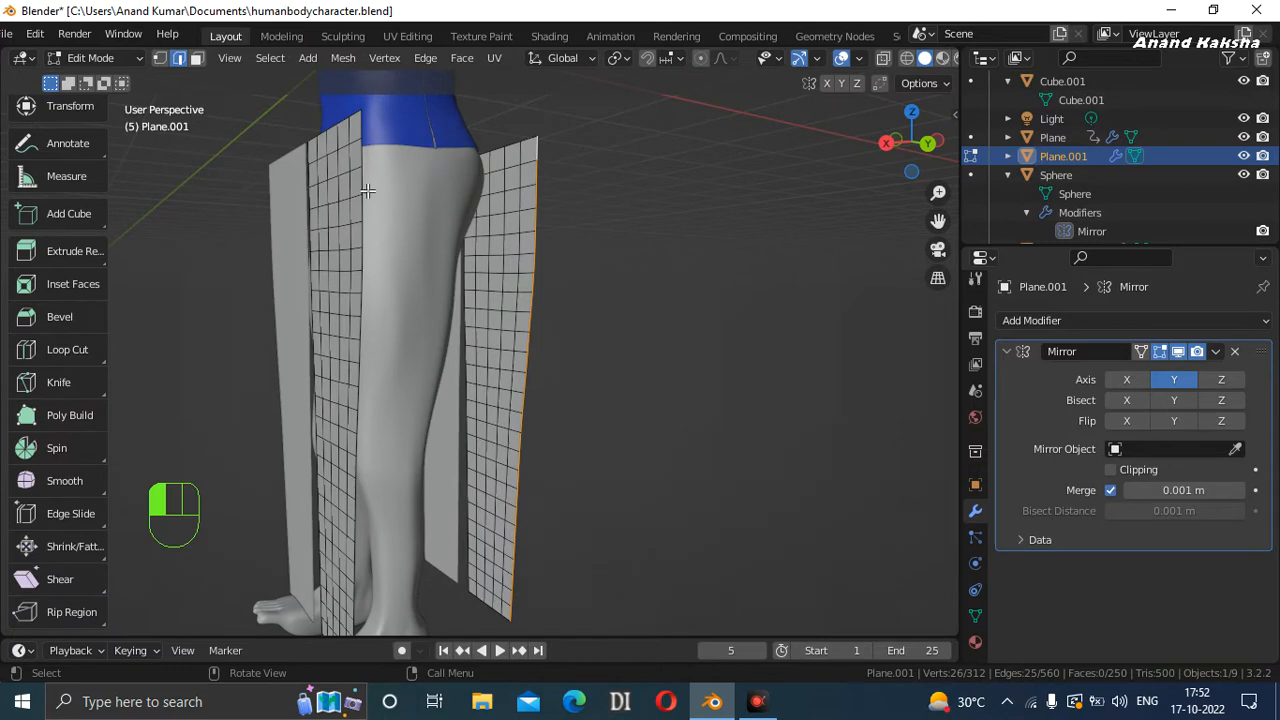
{"action": "key", "text": "shift"}
{"action": "key", "text": "alt"}
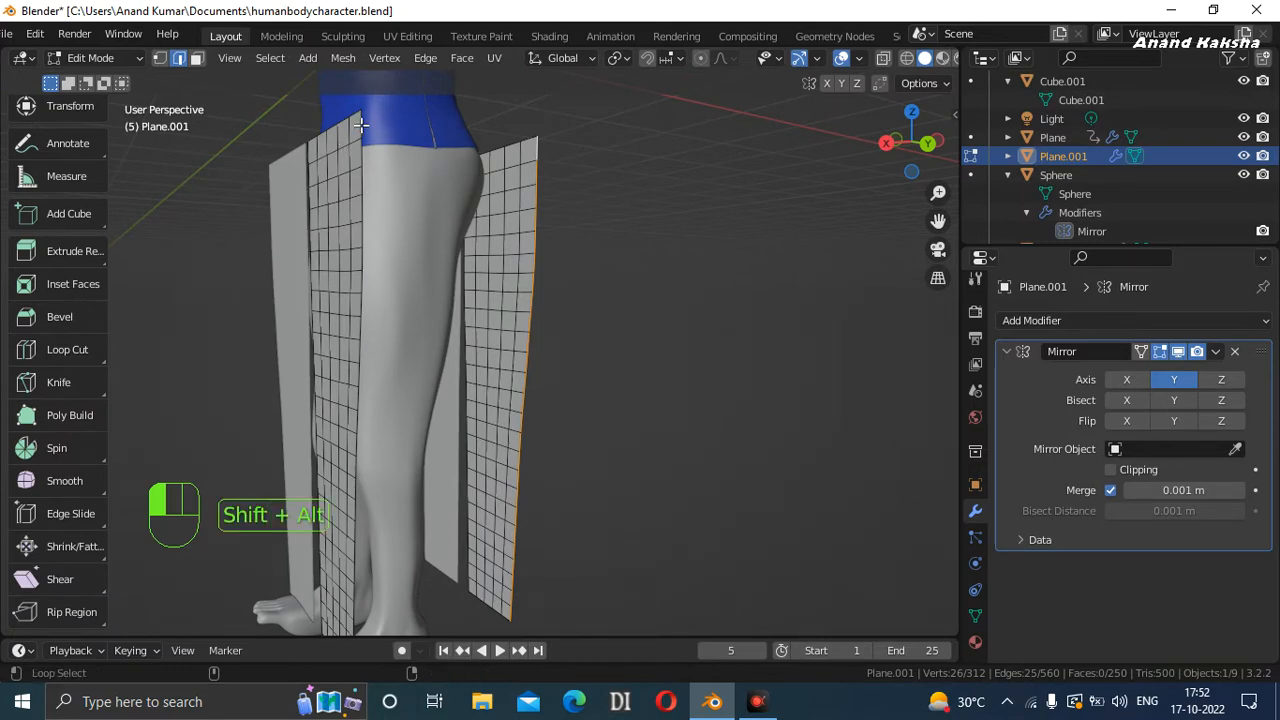
{"action": "left_click_drag", "start_coordinate": [926, 143], "coordinate": [990, 154]}
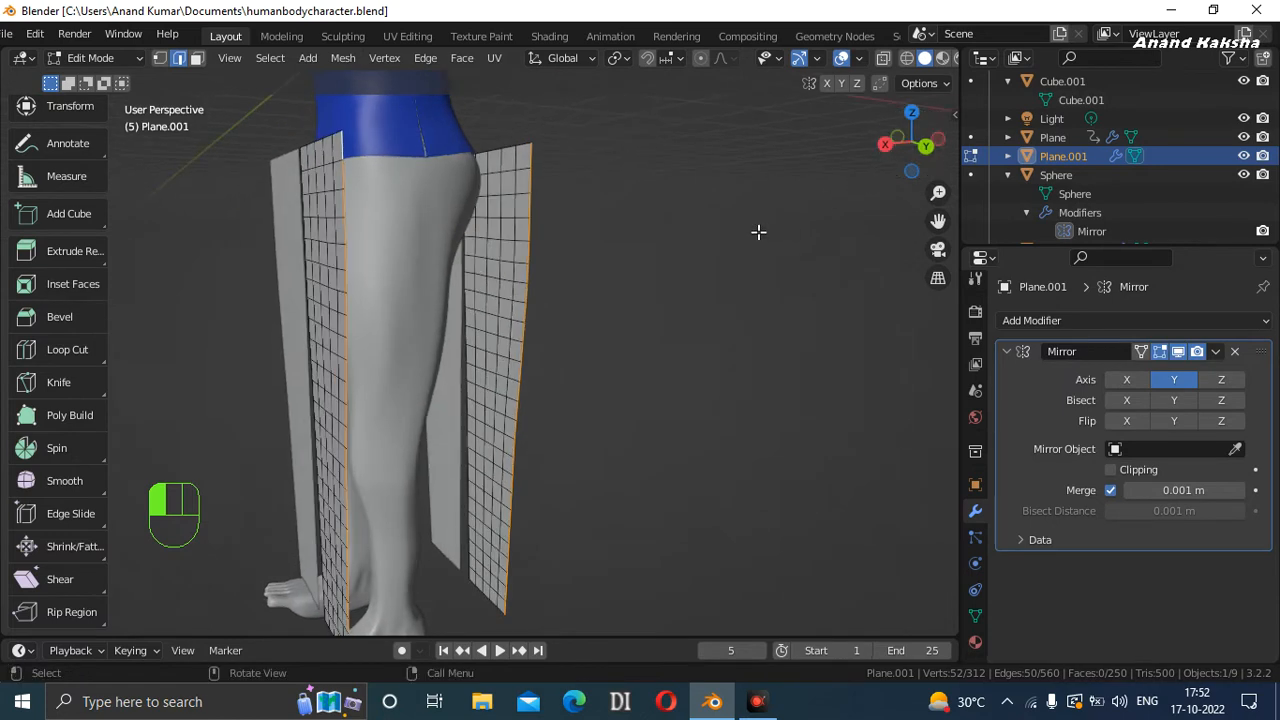
{"action": "key", "text": "ctrl"}
{"action": "key", "text": "ctrl+e"}
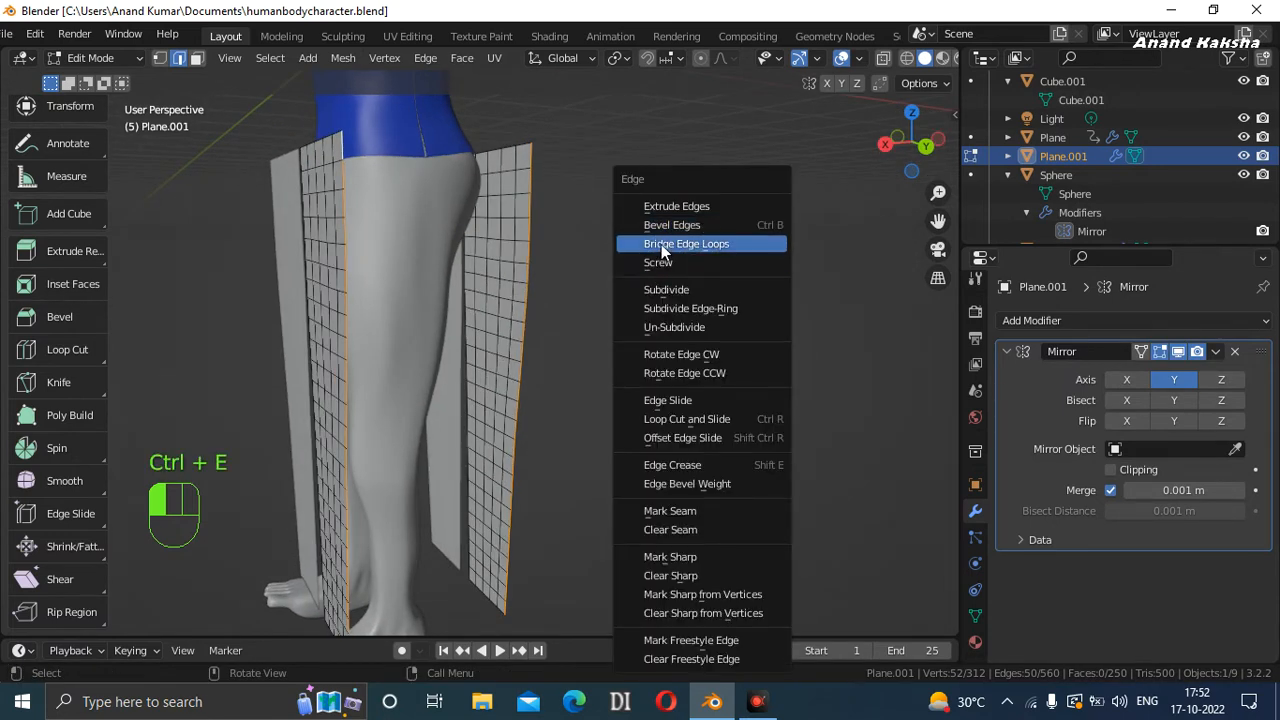
{"action": "left_click", "coordinate": [662, 244]}
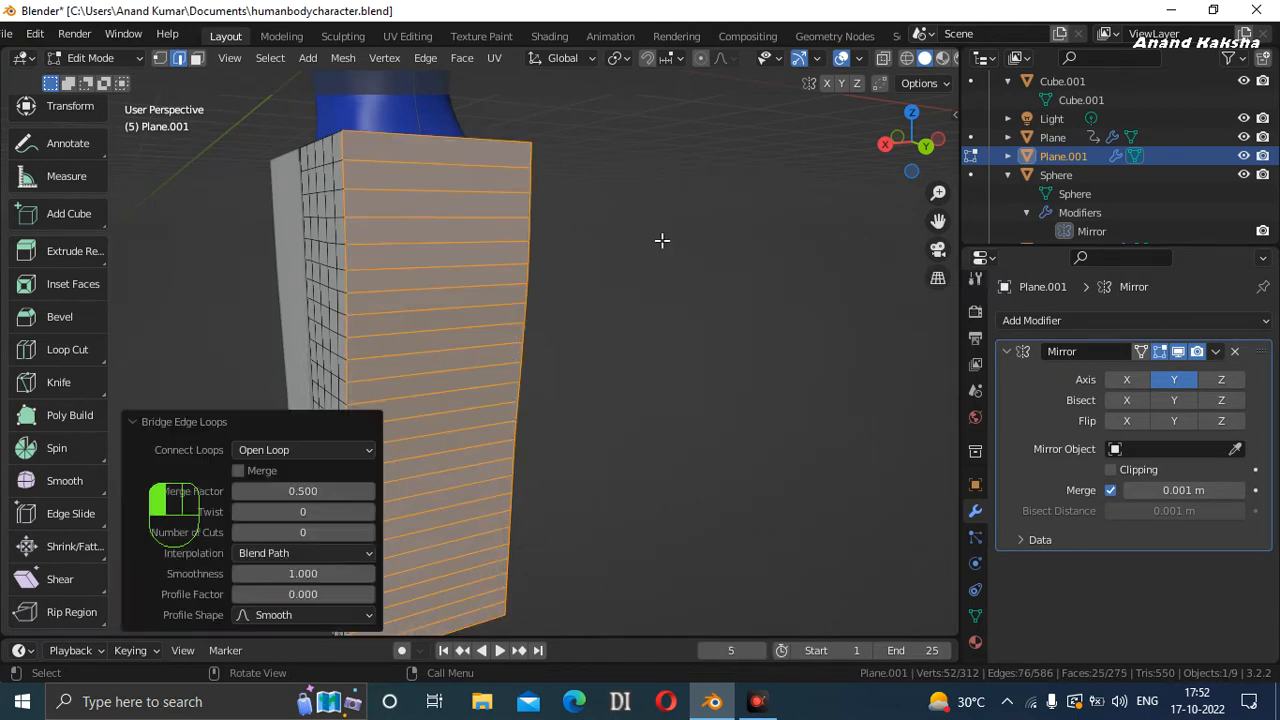
Delete only the faces of the outer side bridge, keeping its connecting edges.
{"action": "left_click_drag", "start_coordinate": [936, 157], "coordinate": [908, 142]}
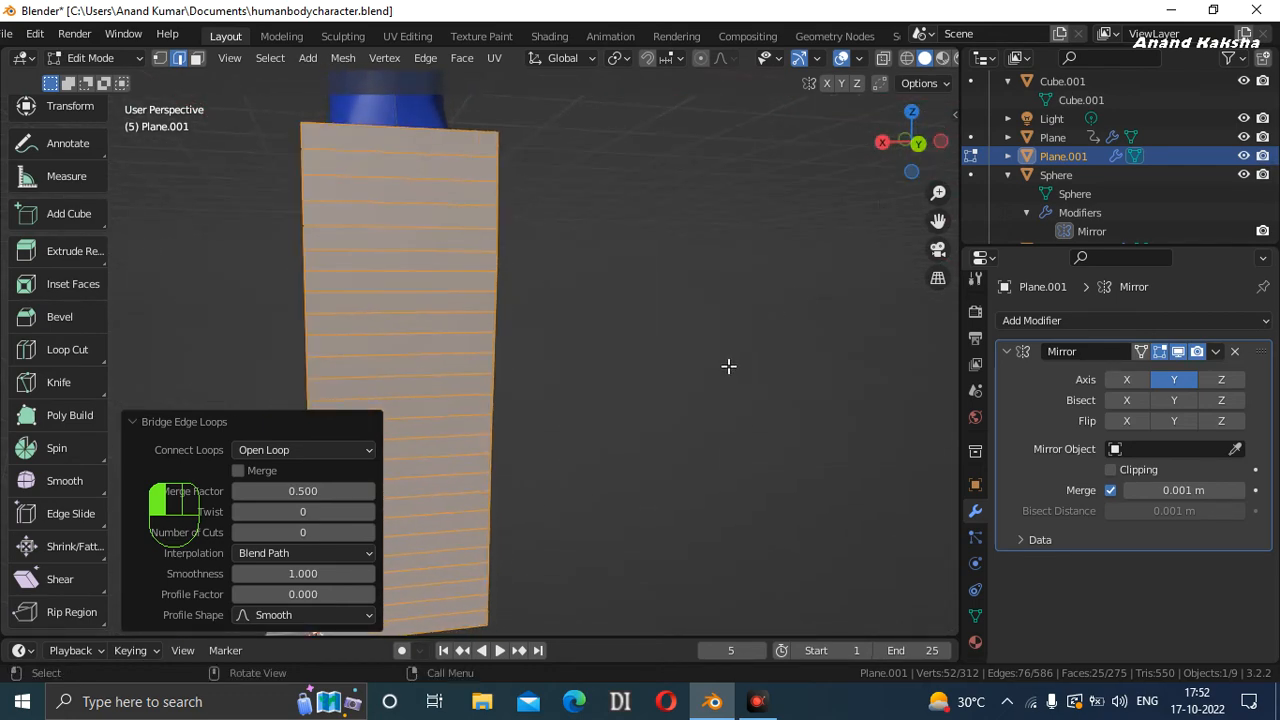
{"action": "key", "text": "x"}
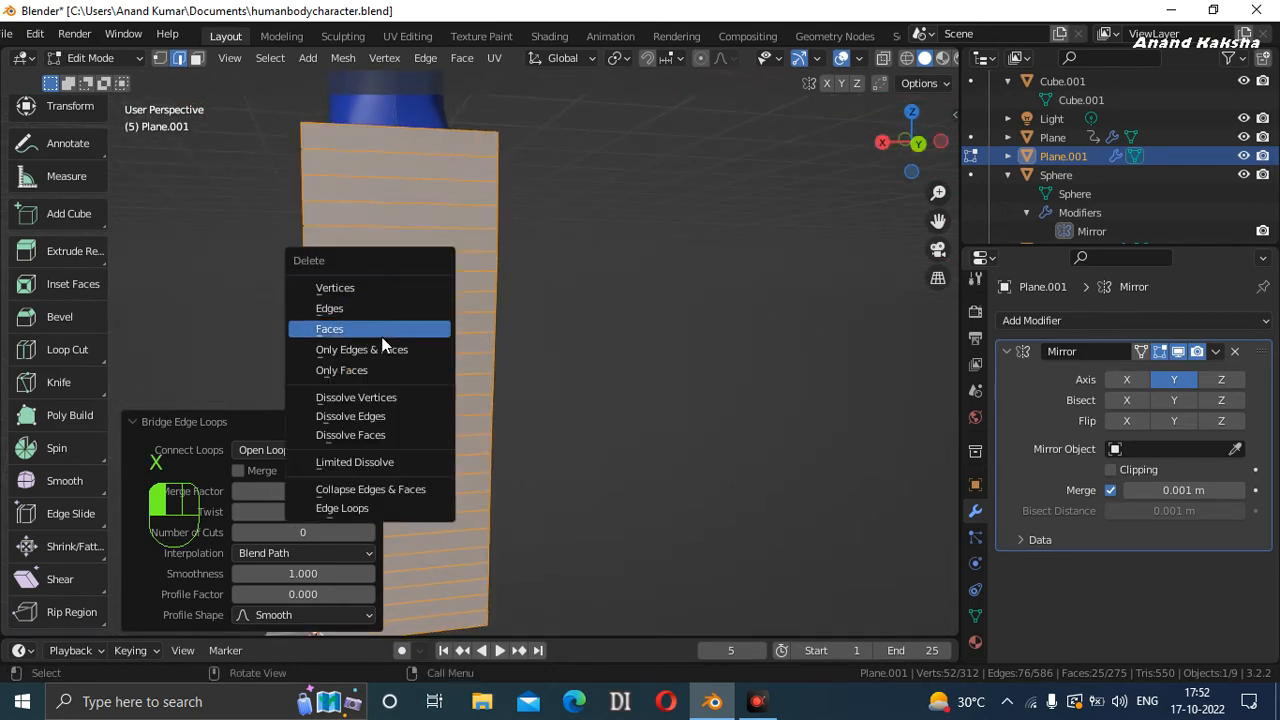
{"action": "left_click", "coordinate": [361, 370]}
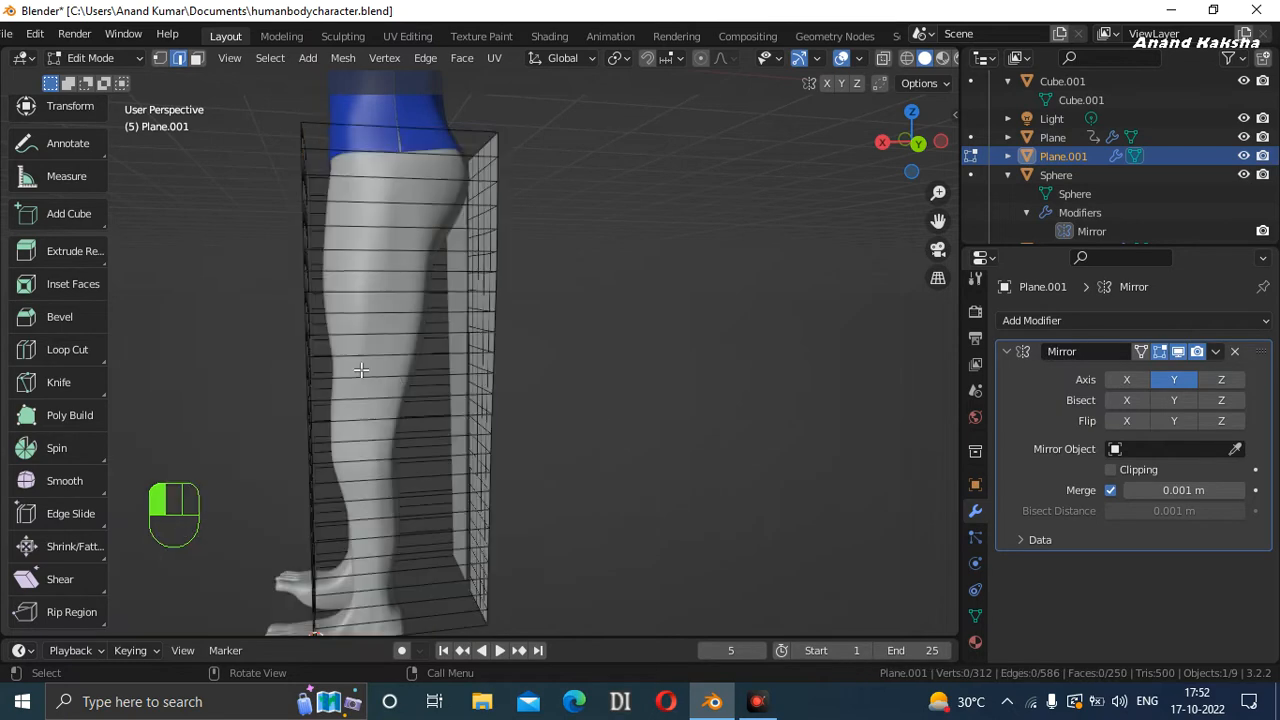
Switch the viewport to wireframe shading and show both trouser legs down to the feet in the right orthographic view.
{"action": "left_click_drag", "start_coordinate": [906, 141], "coordinate": [755, 80]}
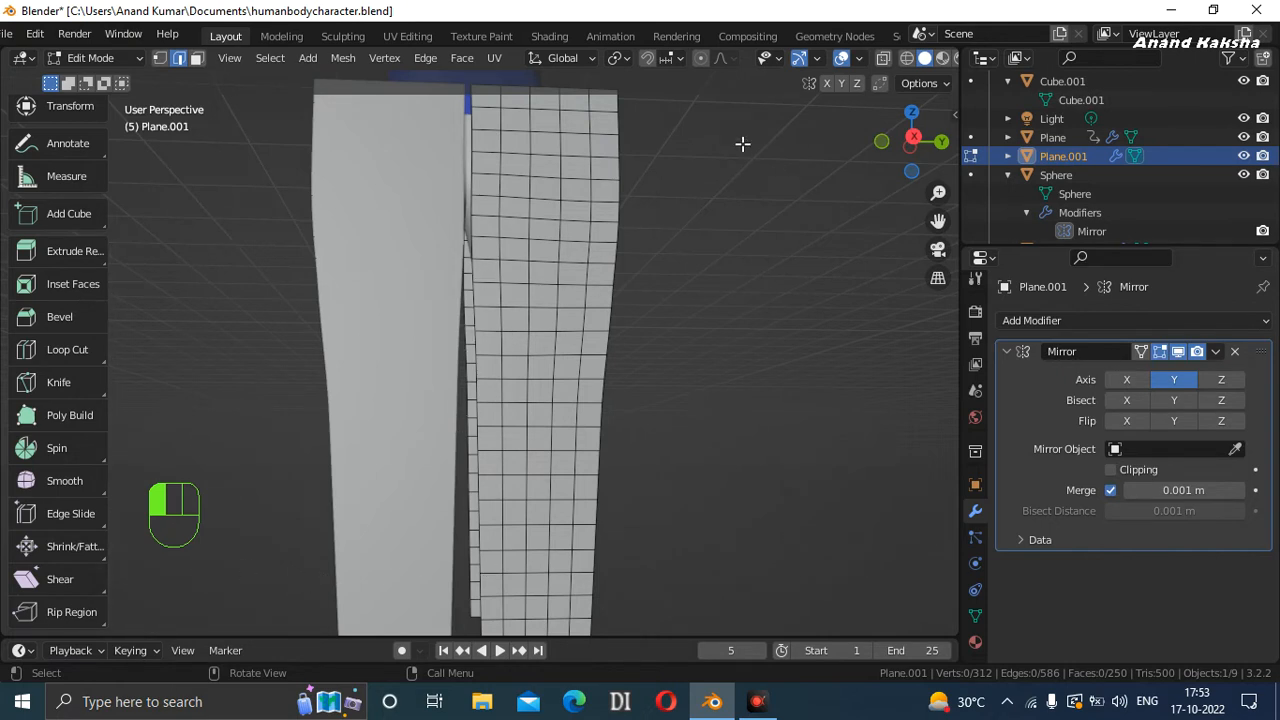
{"action": "left_click_drag", "start_coordinate": [914, 137], "coordinate": [907, 160]}
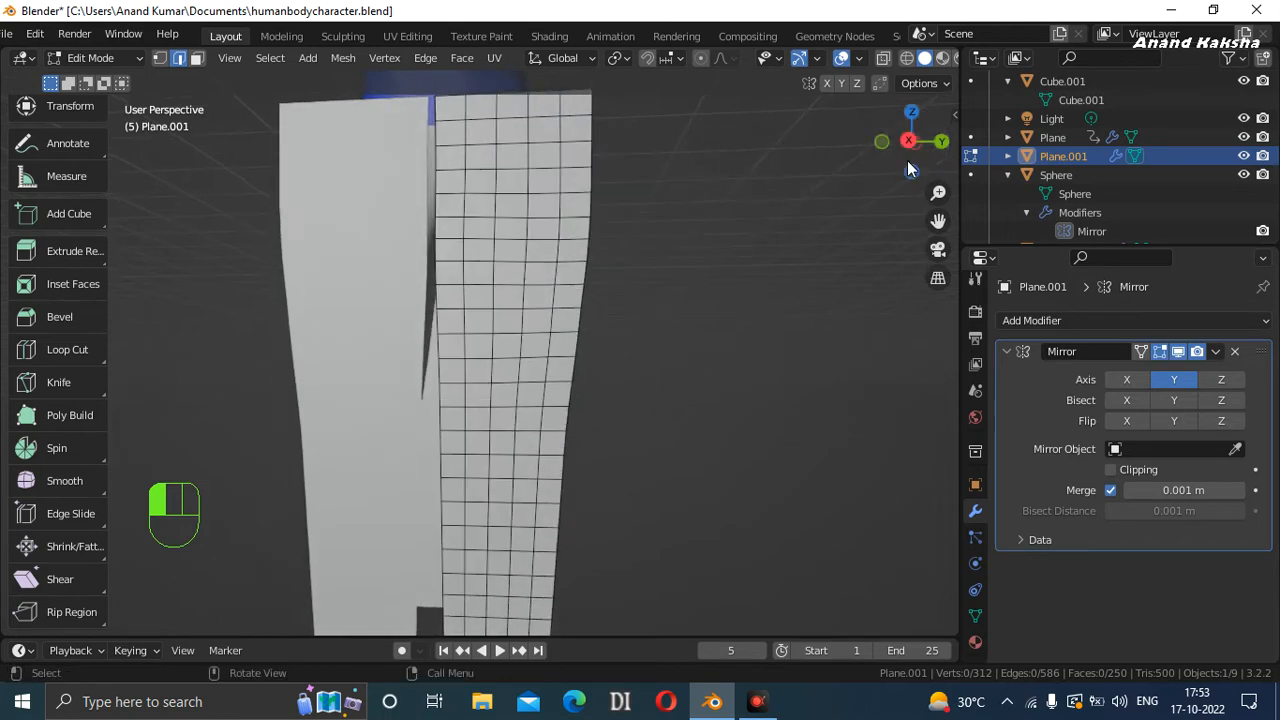
{"action": "left_click", "coordinate": [907, 57]}
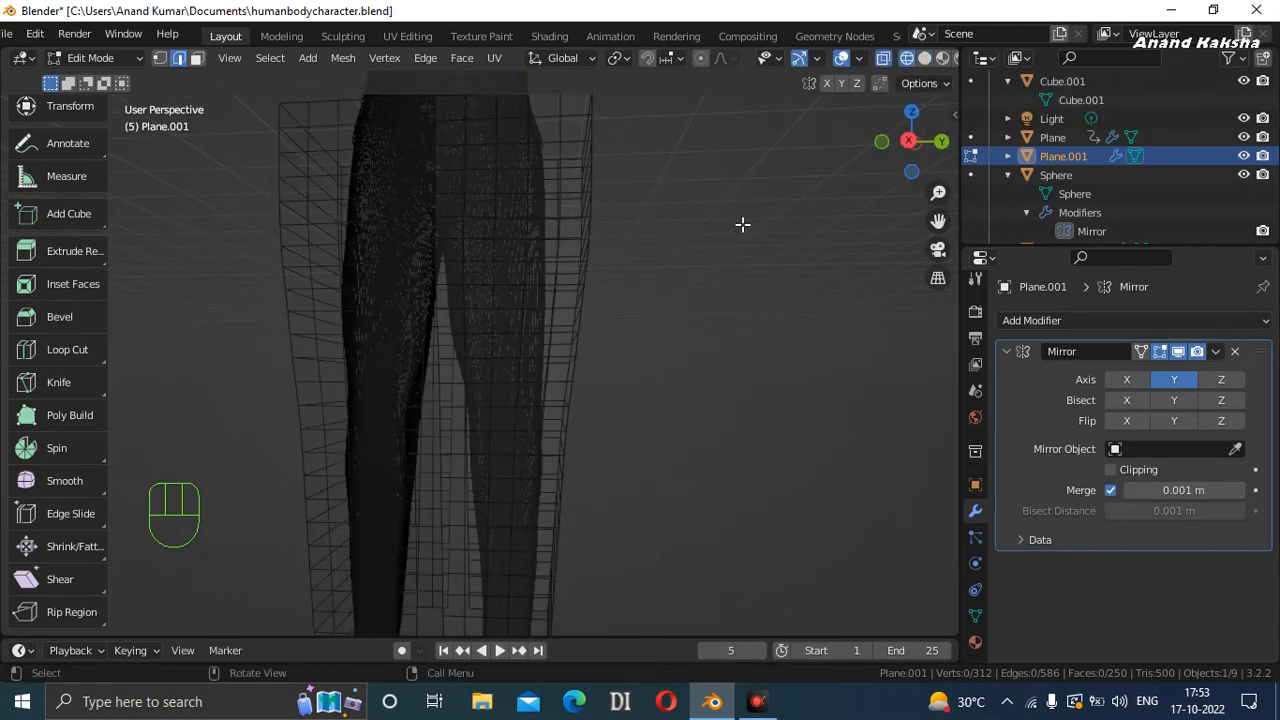
{"action": "left_click_drag", "start_coordinate": [914, 142], "coordinate": [914, 155]}
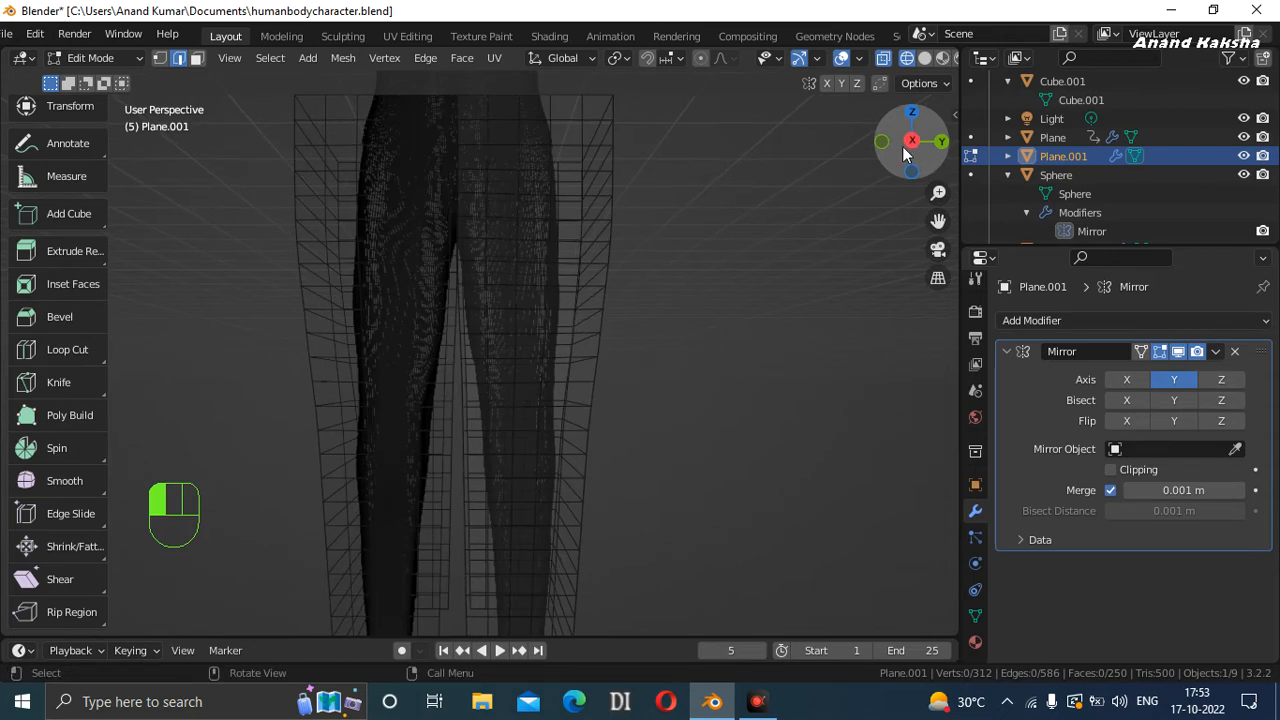
{"action": "left_click", "coordinate": [910, 142]}
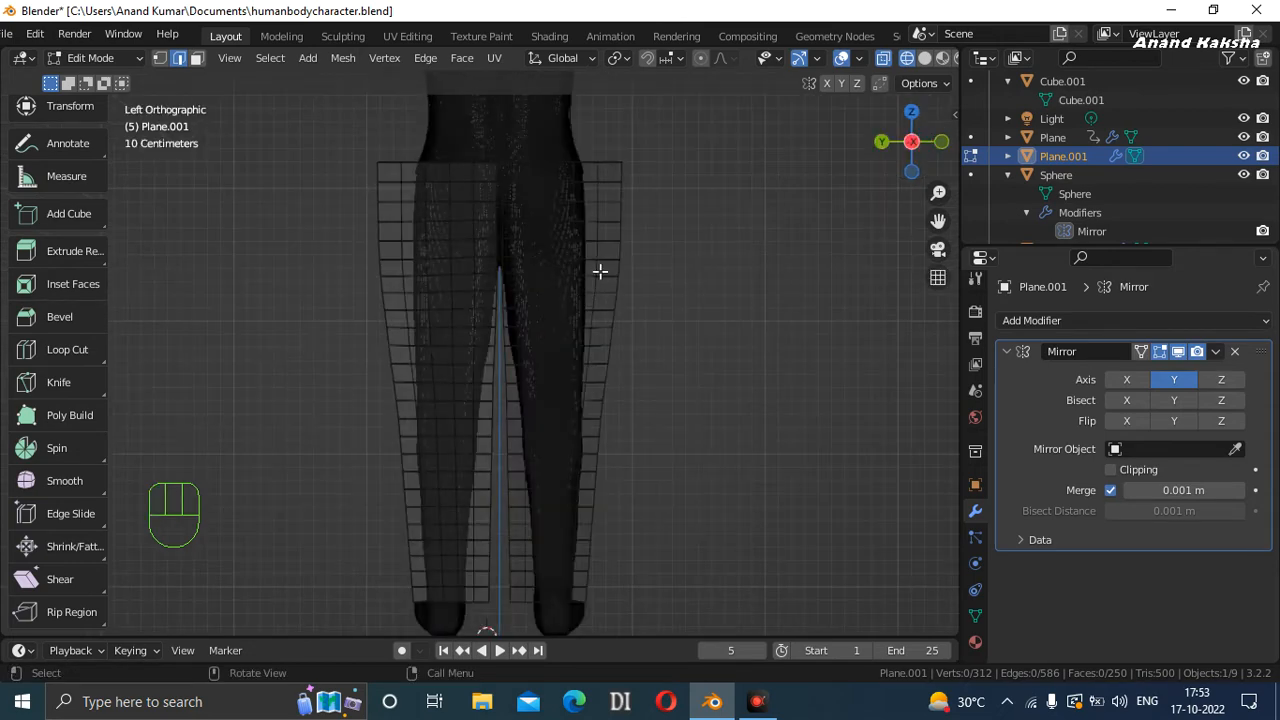
{"action": "left_click", "coordinate": [911, 142]}
{"action": "scroll", "coordinate": [479, 337], "scroll_direction": "up", "scroll_amount": 2}
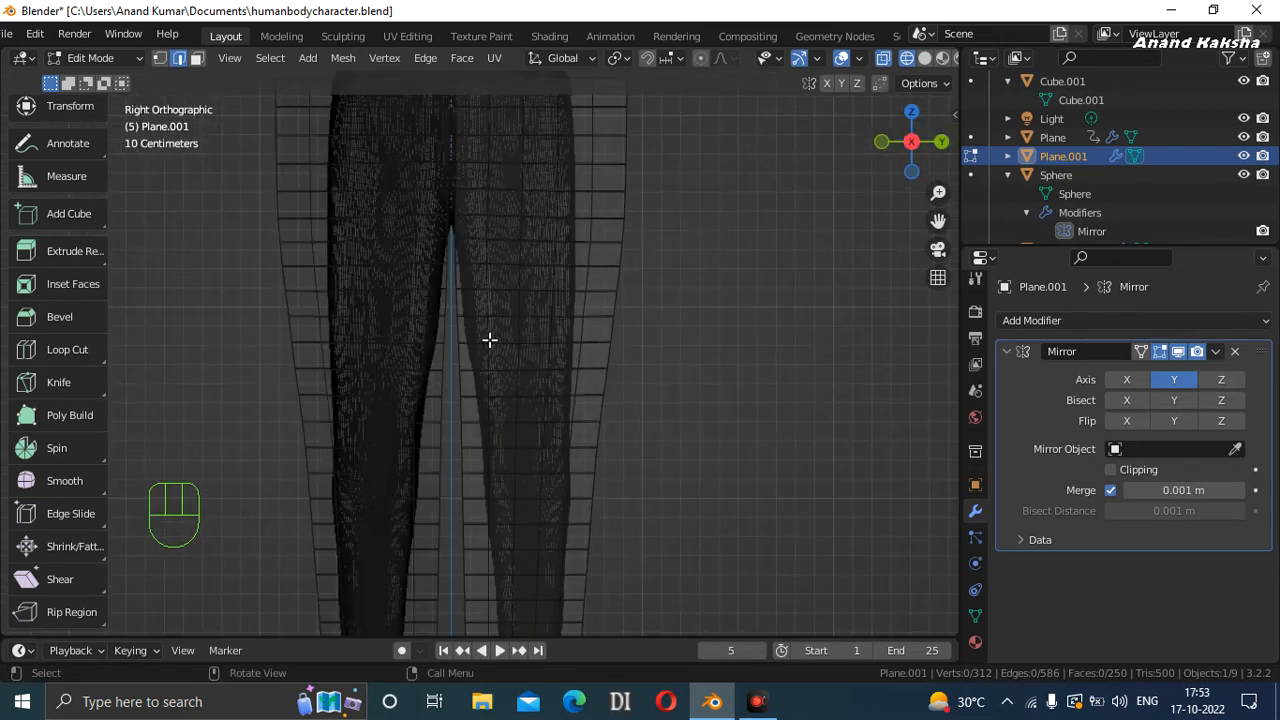
{"action": "left_click_drag", "start_coordinate": [928, 220], "coordinate": [928, 130]}
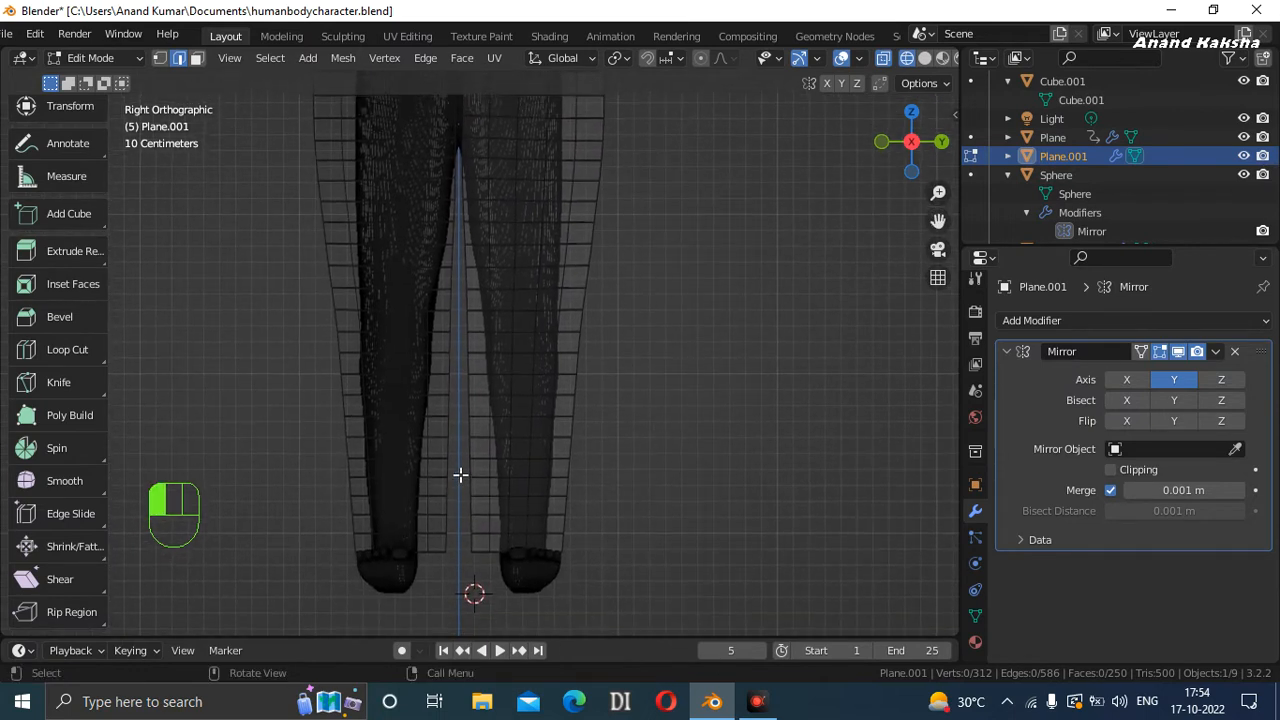
Try to circle-select the inner vertical edges of the leg panels, and clear the selection.
{"action": "key", "text": "c"}
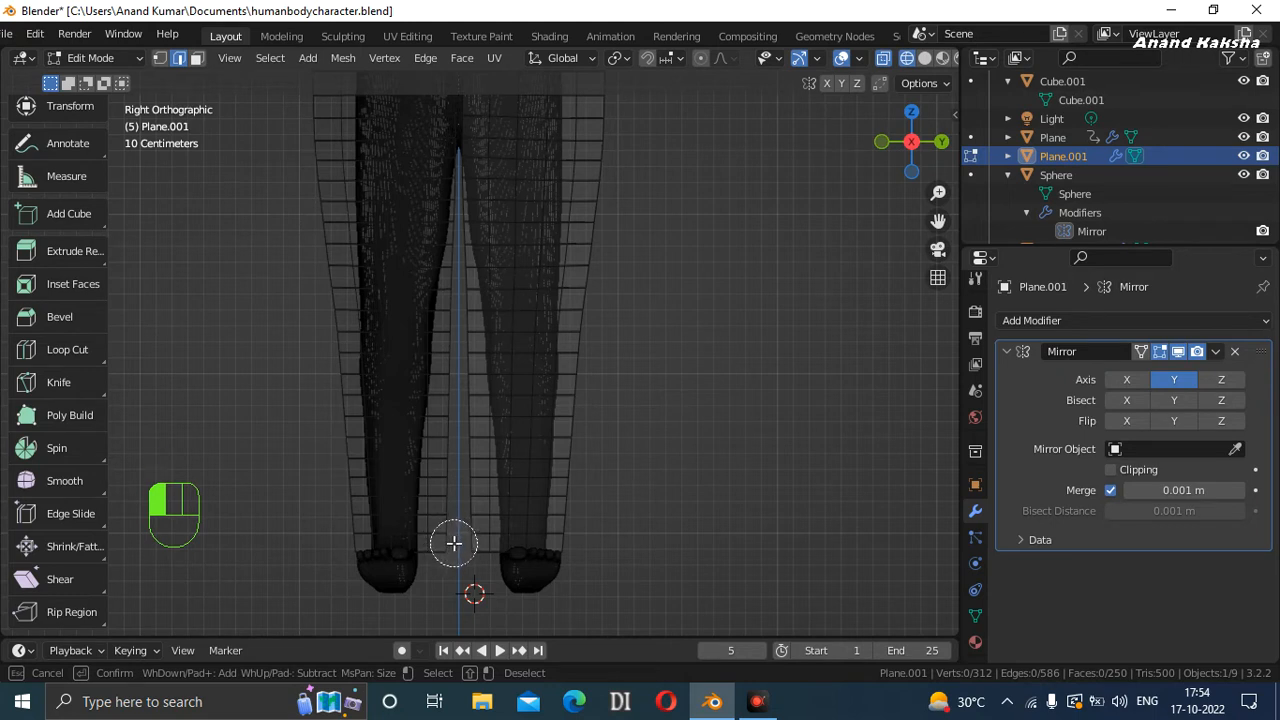
{"action": "scroll", "coordinate": [454, 542], "scroll_direction": "up", "scroll_amount": 2}
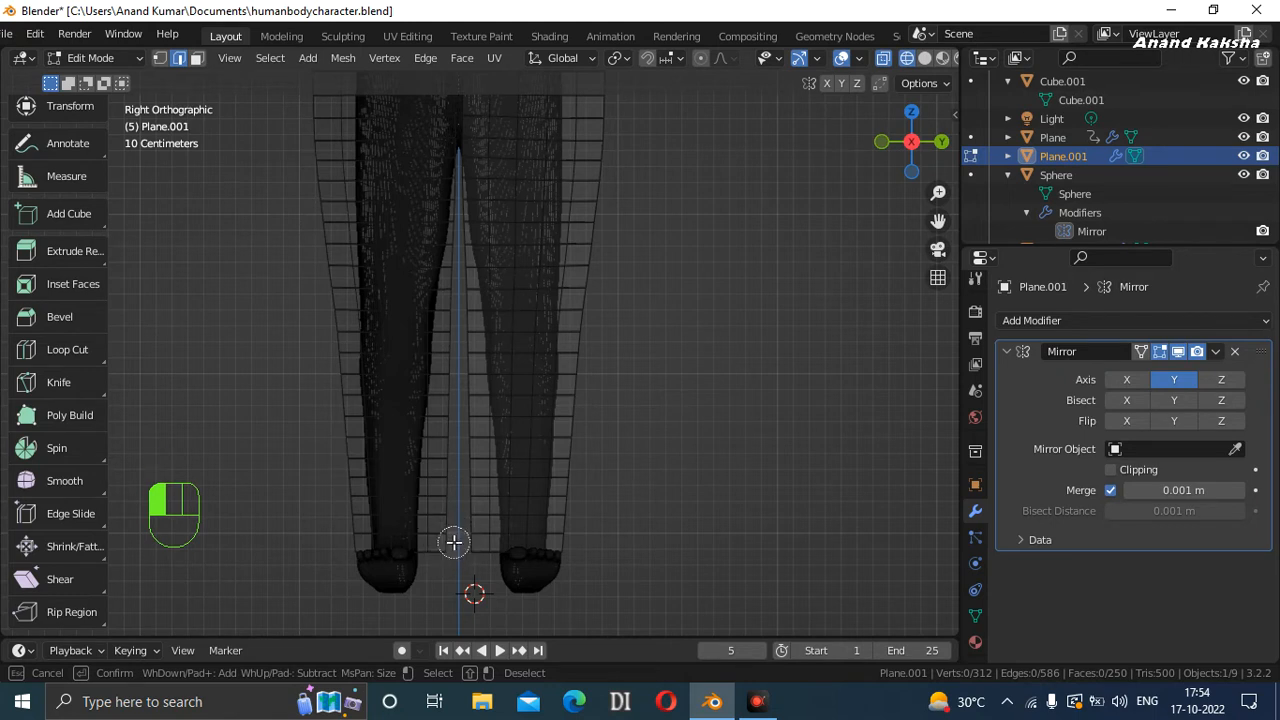
{"action": "scroll", "coordinate": [451, 539], "scroll_direction": "down", "scroll_amount": 1}
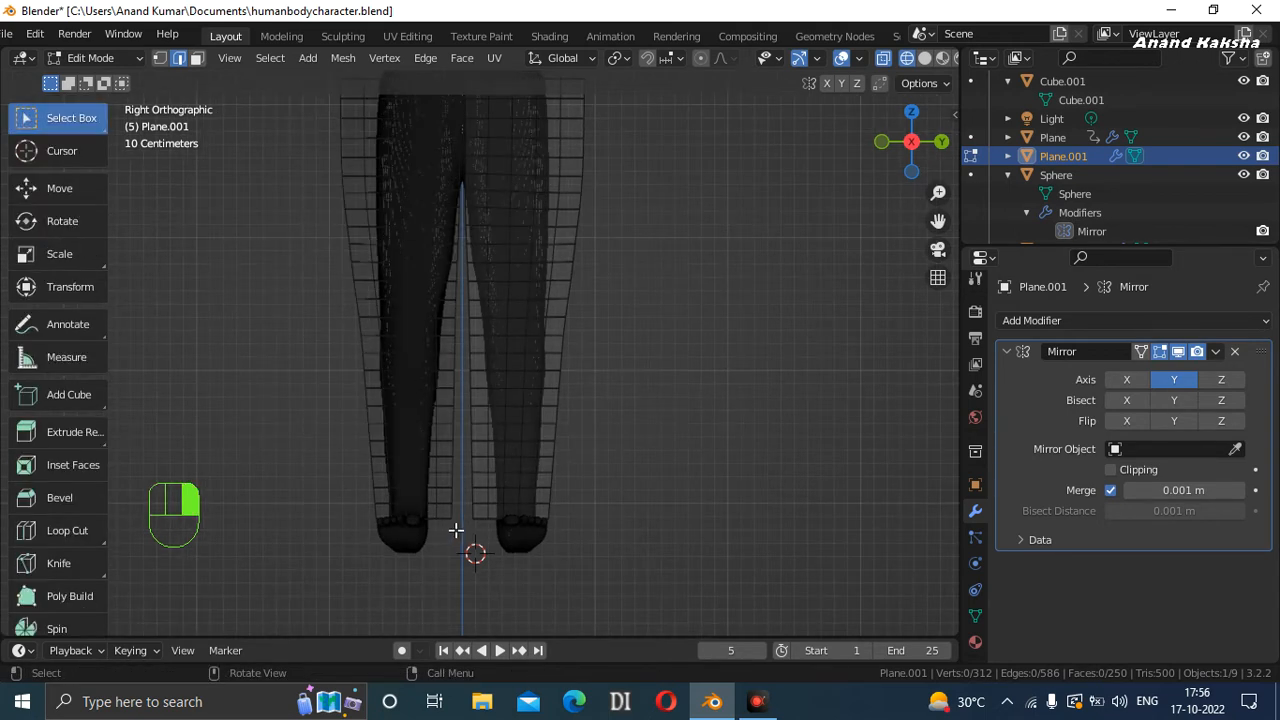
{"action": "key", "text": "c"}
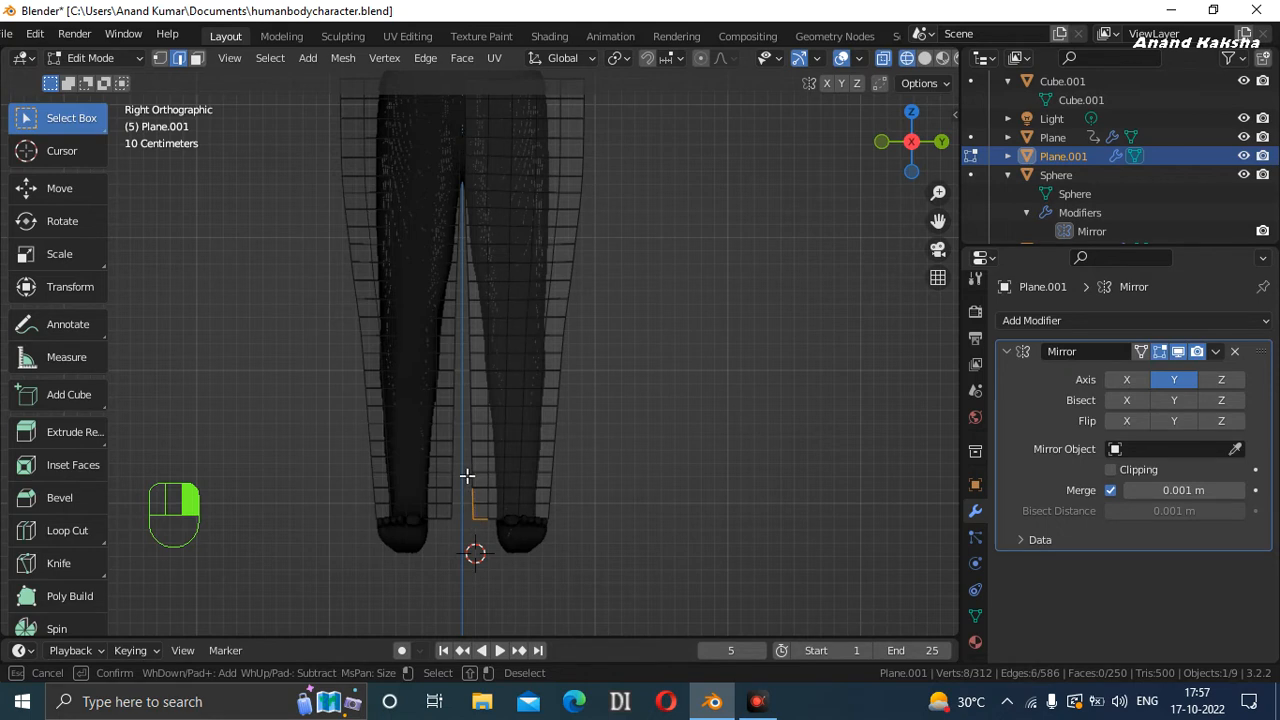
{"action": "right_click", "coordinate": [622, 477]}
{"action": "right_click", "coordinate": [607, 483]}
{"action": "left_click", "coordinate": [743, 405]}
{"action": "left_click_drag", "start_coordinate": [460, 522], "coordinate": [472, 192]}
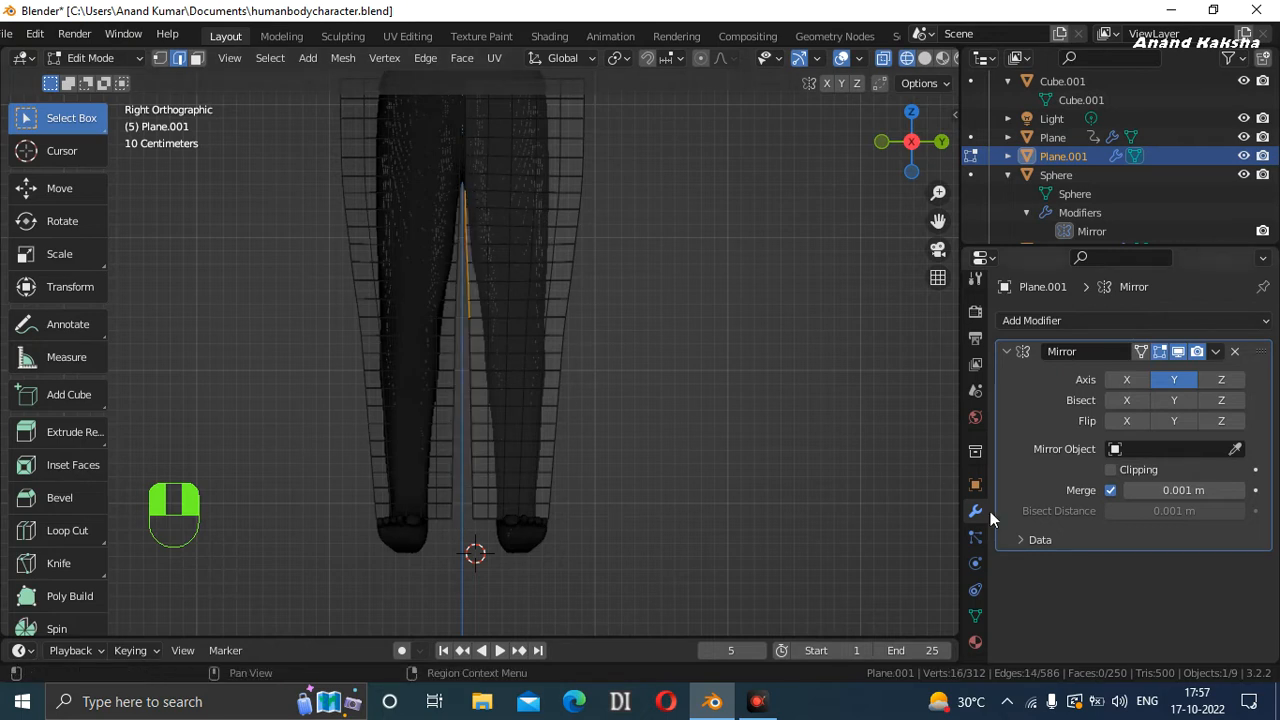
{"action": "left_click", "coordinate": [471, 522]}
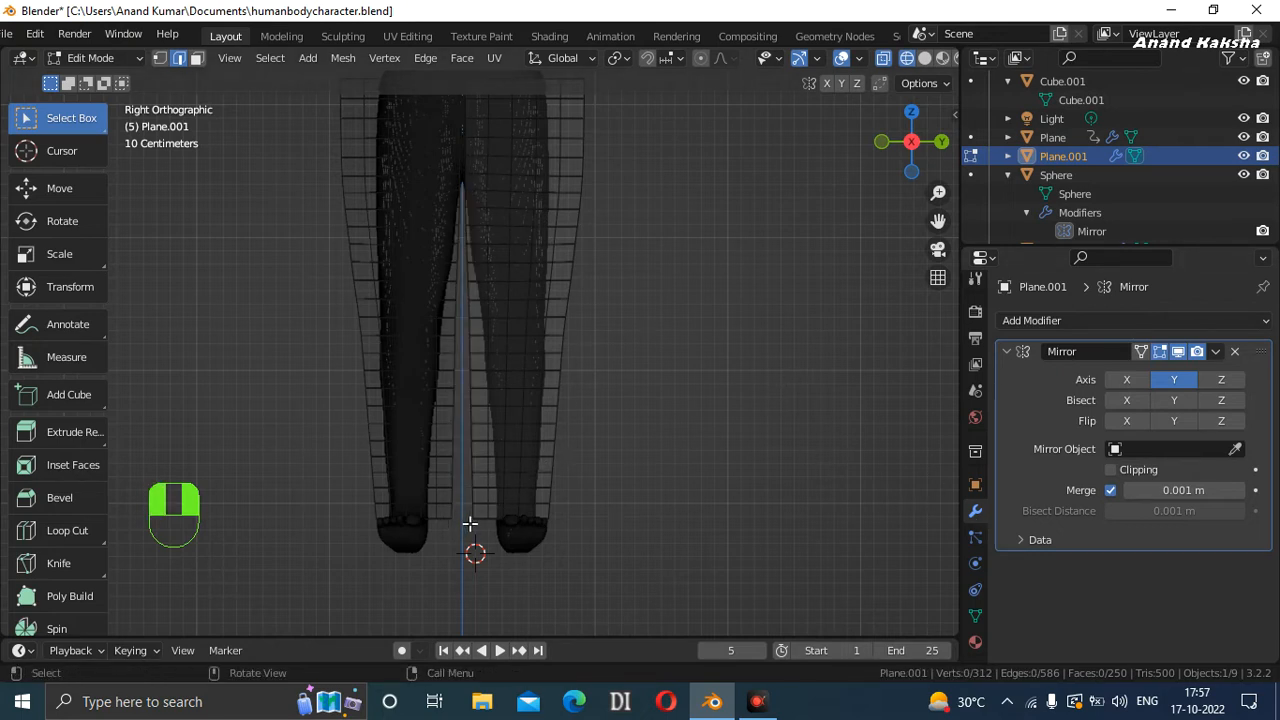
Select the inner vertical edges of the front and back panels from hem to crotch and bridge them.
{"action": "left_click_drag", "start_coordinate": [480, 524], "coordinate": [460, 181]}
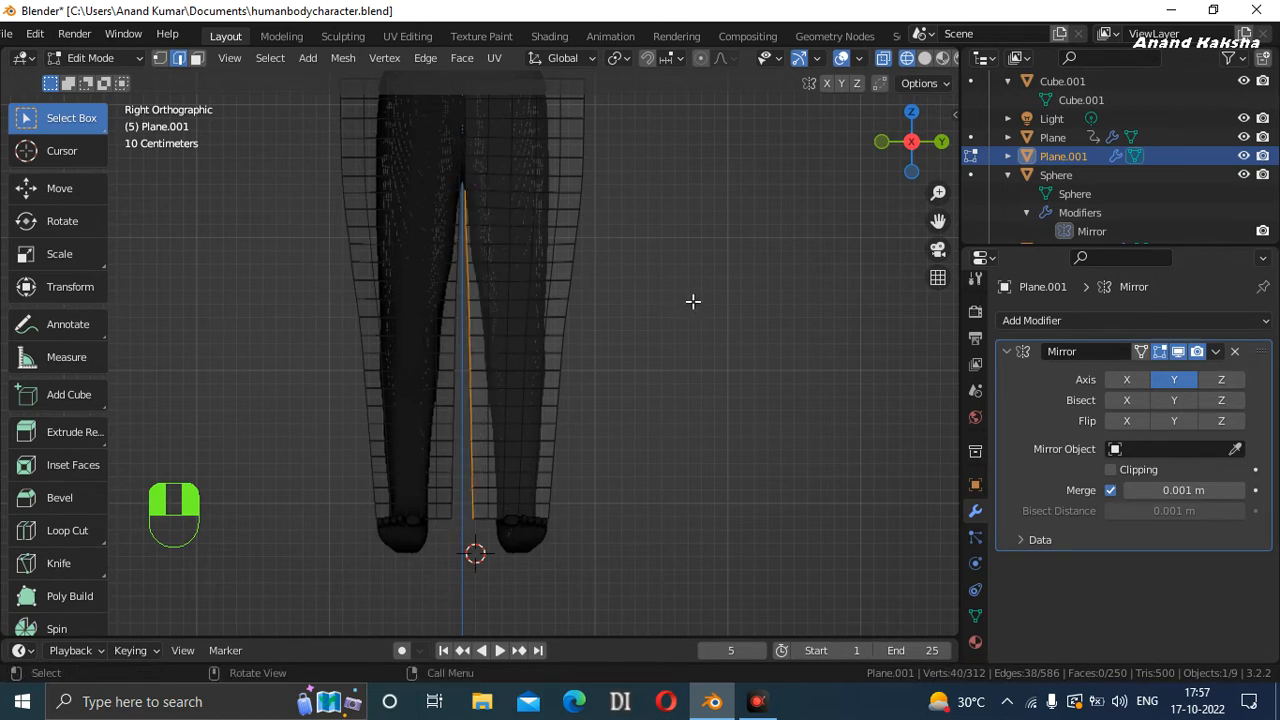
{"action": "left_click_drag", "start_coordinate": [911, 141], "coordinate": [831, 189]}
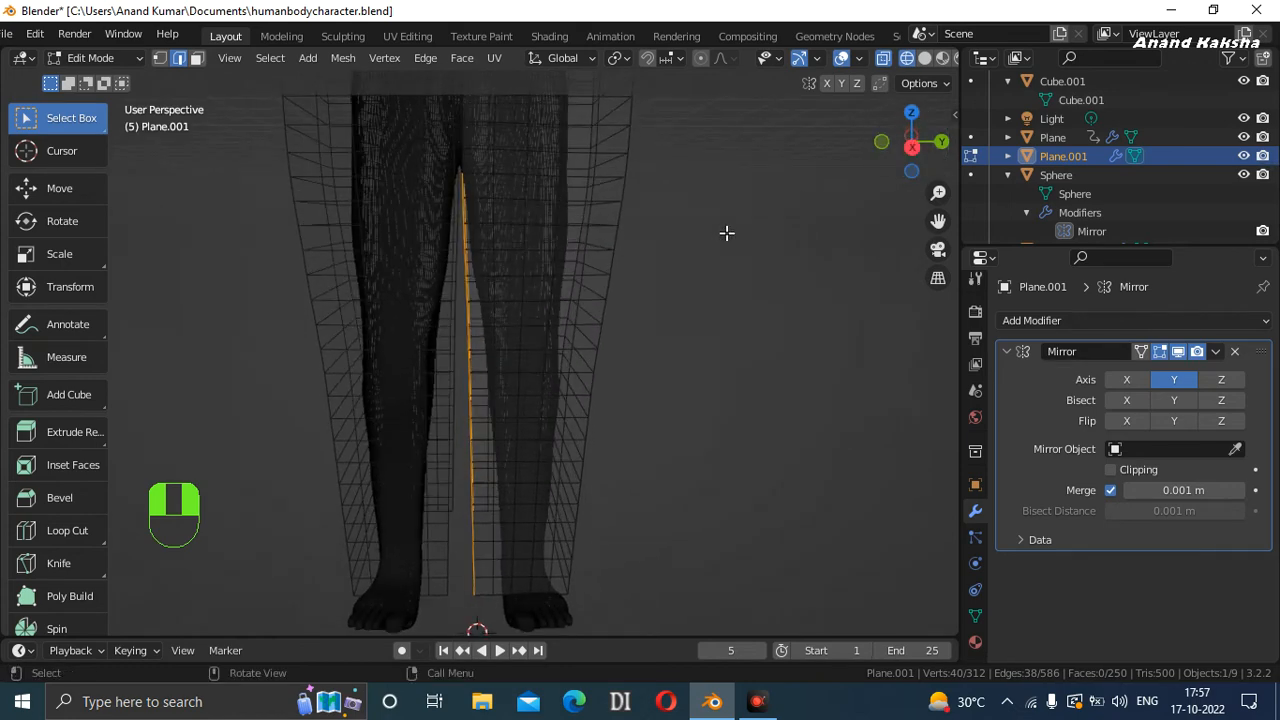
{"action": "left_click", "coordinate": [912, 147]}
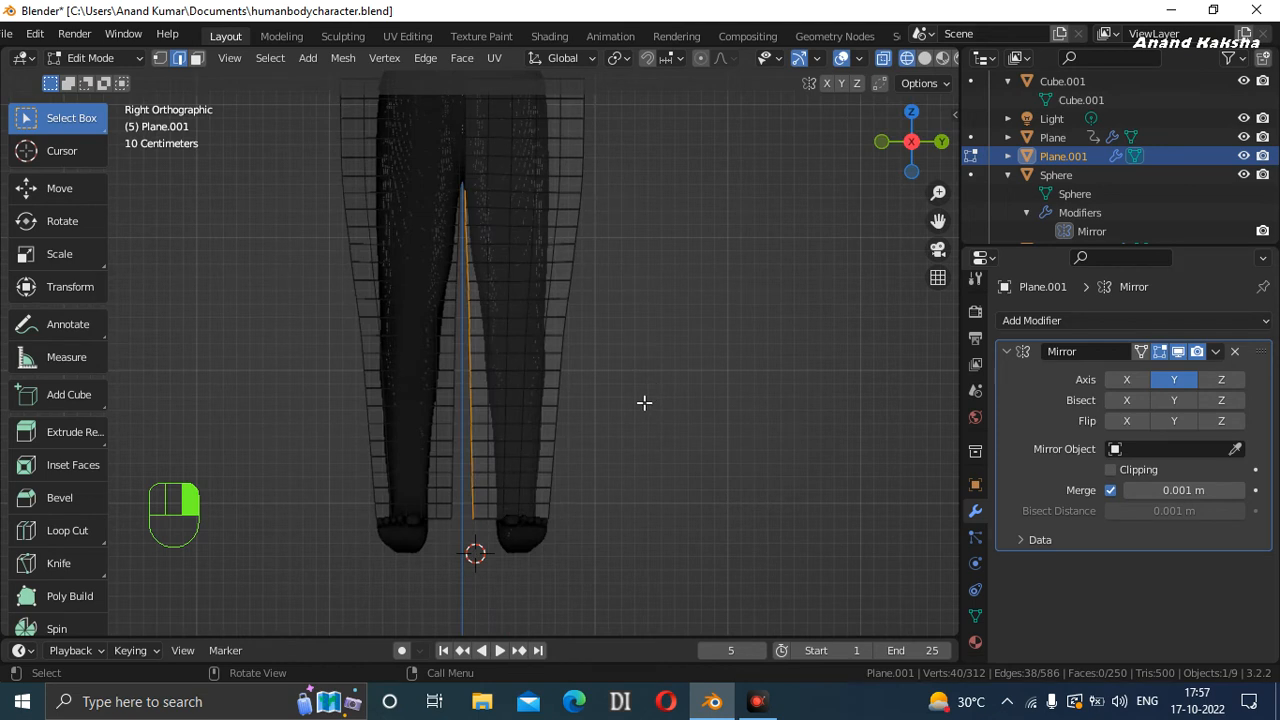
{"action": "key", "text": "ctrl+e"}
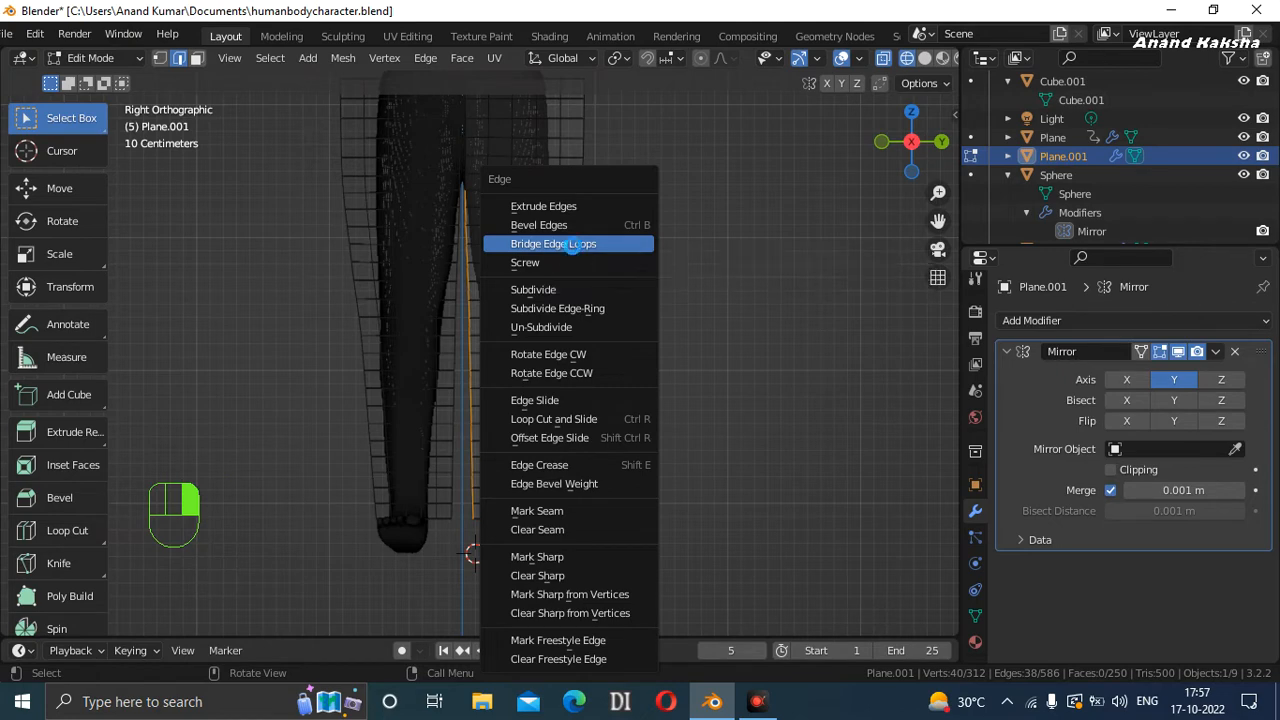
{"action": "left_click", "coordinate": [573, 245]}
Return to solid shading and delete only the faces of the inner leg bridge, keeping its connecting edges.
{"action": "mouse_move", "coordinate": [900, 164]}
{"action": "left_mouse_down"}
{"action": "mouse_move", "coordinate": [850, 166]}
{"action": "mouse_move", "coordinate": [908, 145]}
{"action": "left_mouse_up"}
{"action": "left_click", "coordinate": [923, 56]}
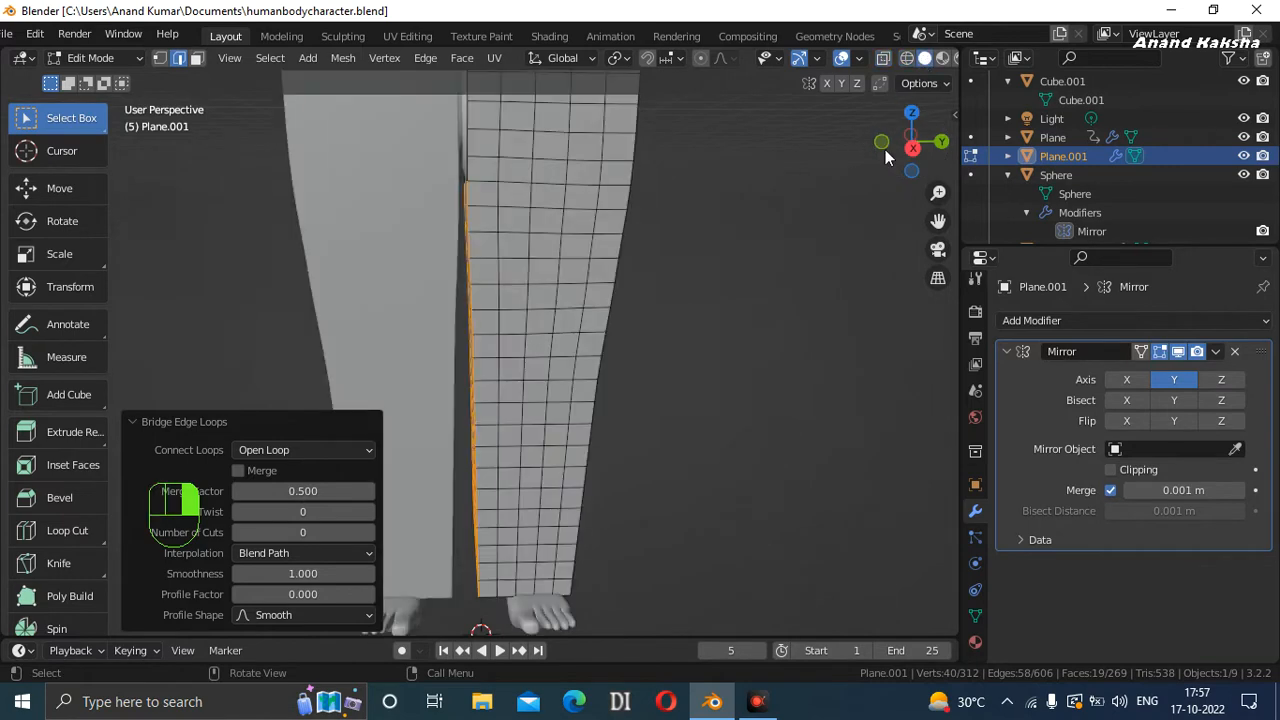
{"action": "key", "text": "x"}
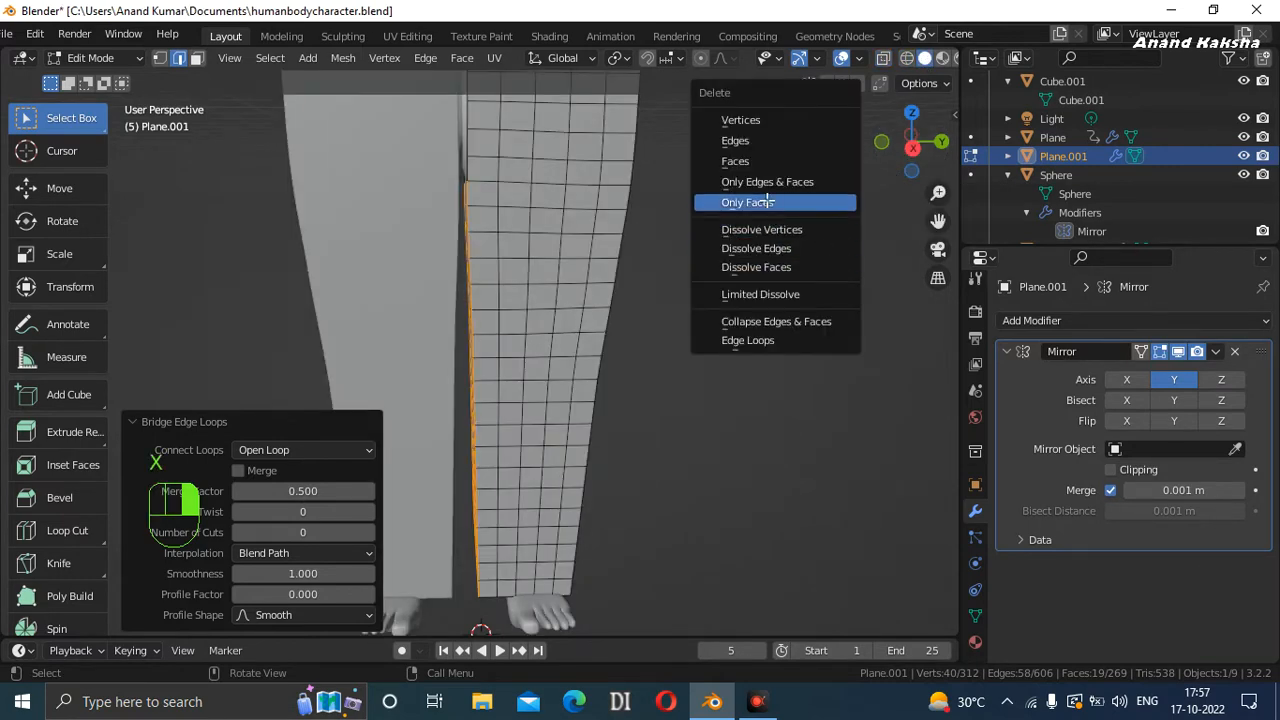
{"action": "left_click", "coordinate": [767, 201]}
Examine the connecting edges along the inner leg and the open gap between the panels around the crotch.
{"action": "left_click_drag", "start_coordinate": [910, 165], "coordinate": [550, 150]}
{"action": "left_click_drag", "start_coordinate": [907, 140], "coordinate": [869, 223]}
{"action": "scroll", "coordinate": [773, 312], "scroll_direction": "down", "scroll_amount": 1}
{"action": "scroll", "coordinate": [772, 311], "scroll_direction": "up", "scroll_amount": 3}
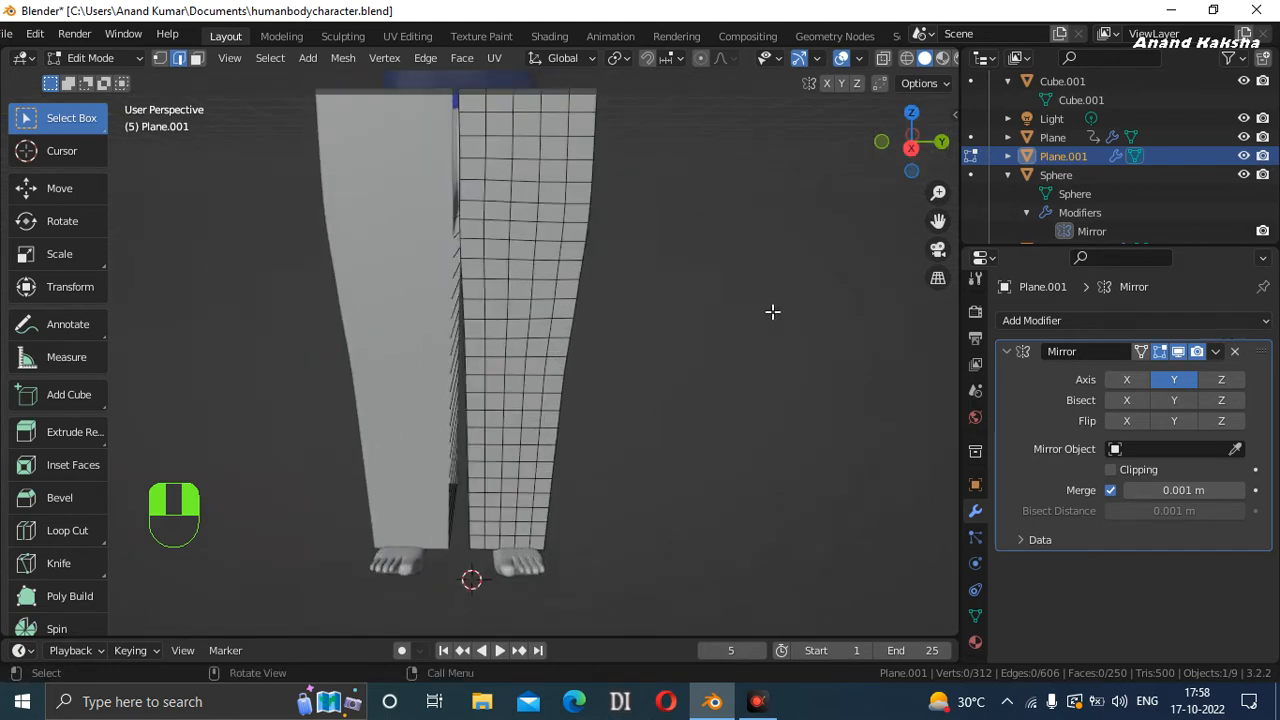
{"action": "scroll", "coordinate": [517, 254], "scroll_direction": "up", "scroll_amount": 4}
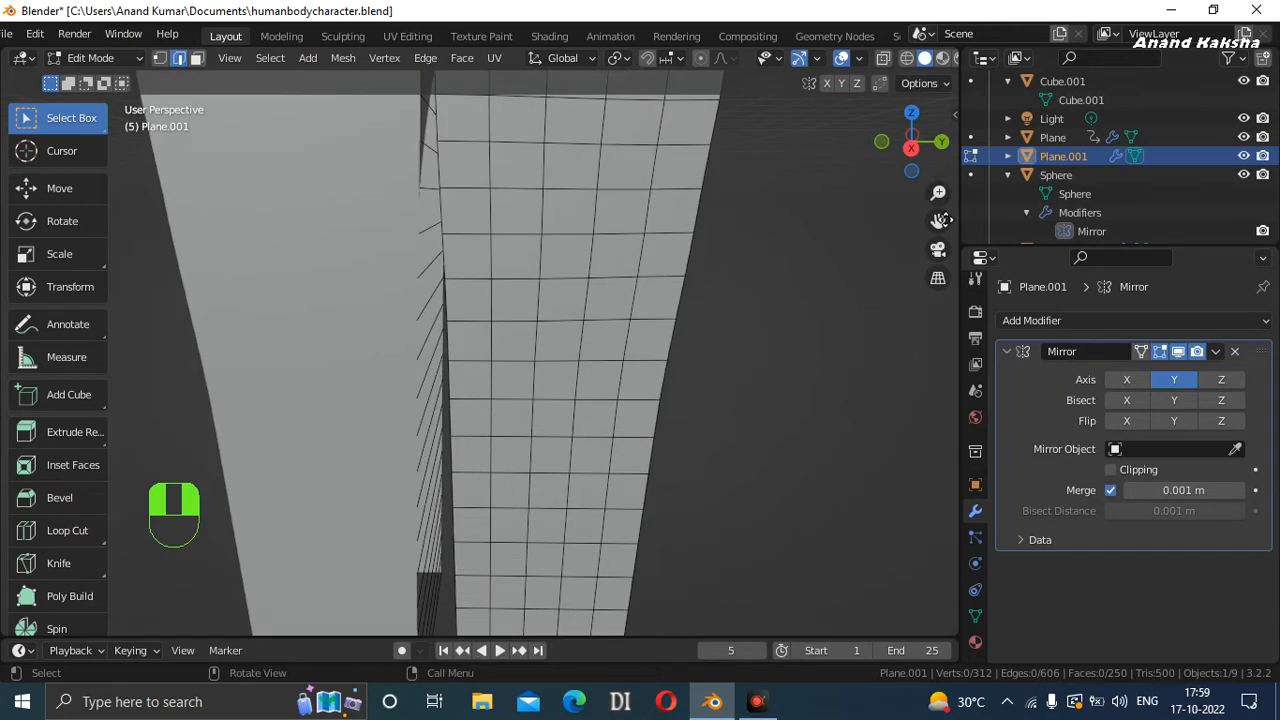
{"action": "left_click_drag", "start_coordinate": [900, 166], "coordinate": [679, 180]}
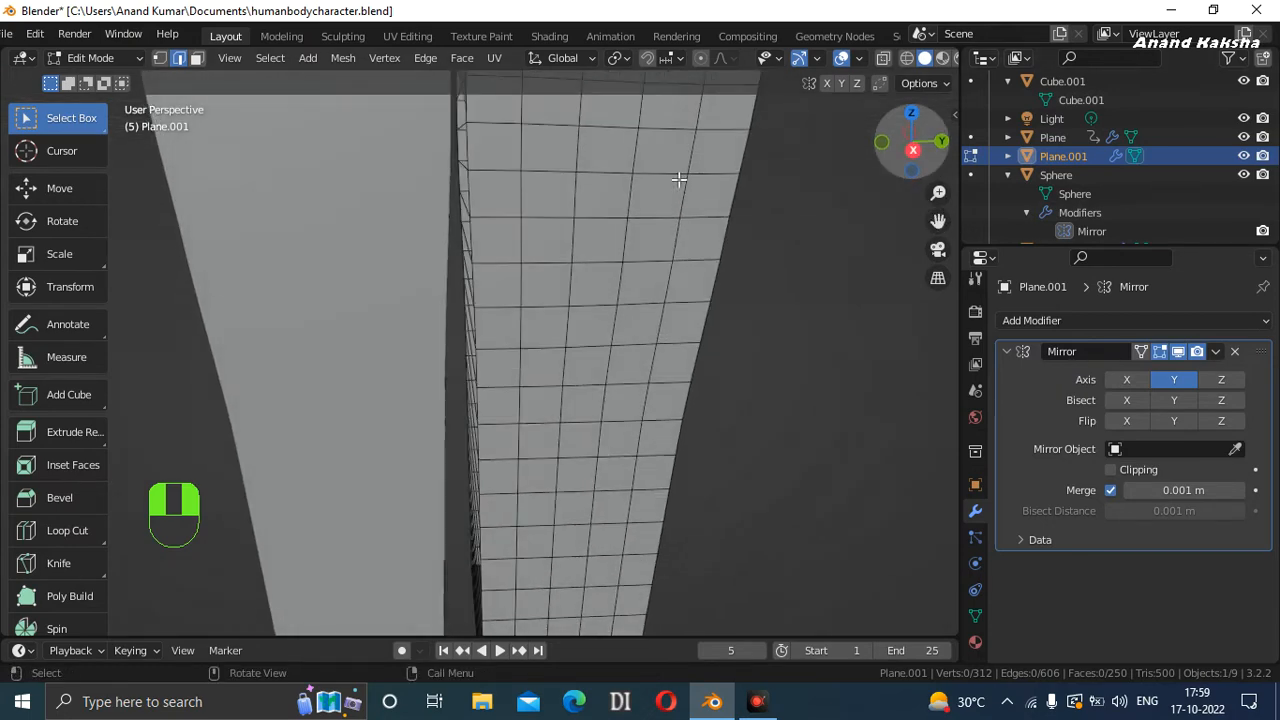
{"action": "scroll", "coordinate": [578, 178], "scroll_direction": "up", "scroll_amount": 3}
{"action": "scroll", "coordinate": [632, 180], "scroll_direction": "down", "scroll_amount": 3}
{"action": "left_click_drag", "start_coordinate": [937, 221], "coordinate": [949, 494]}
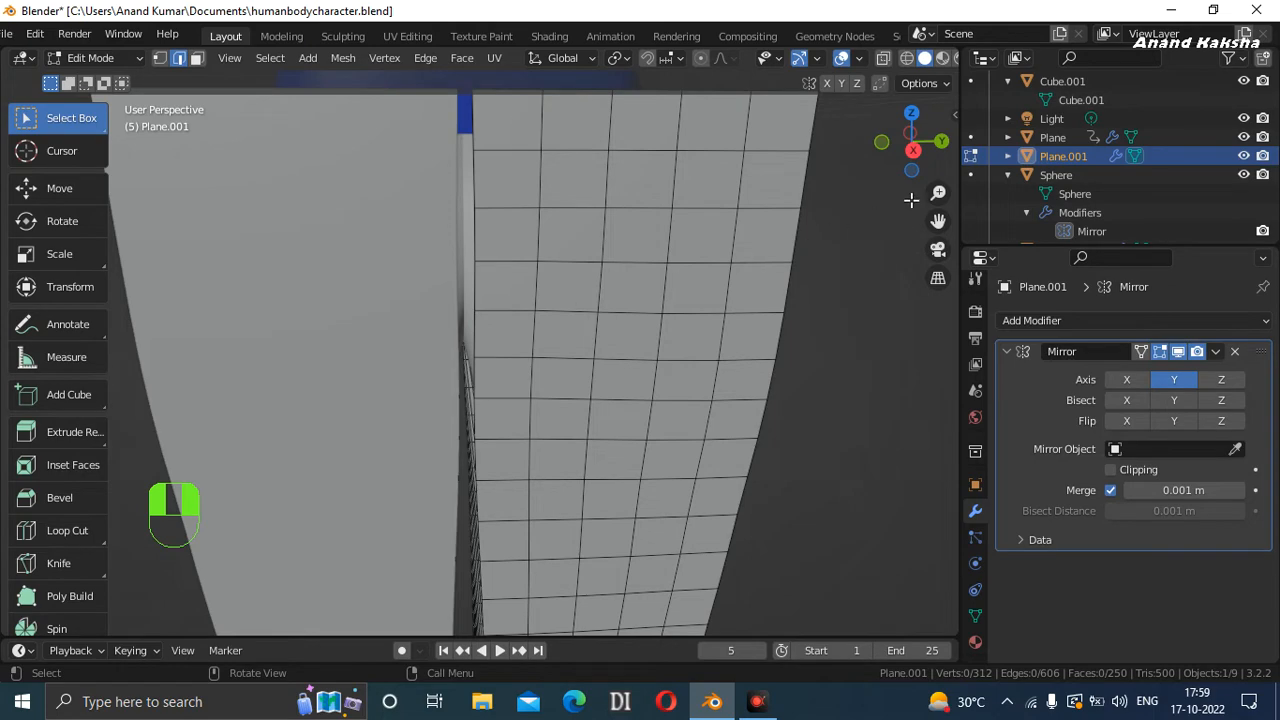
{"action": "left_click", "coordinate": [913, 150]}
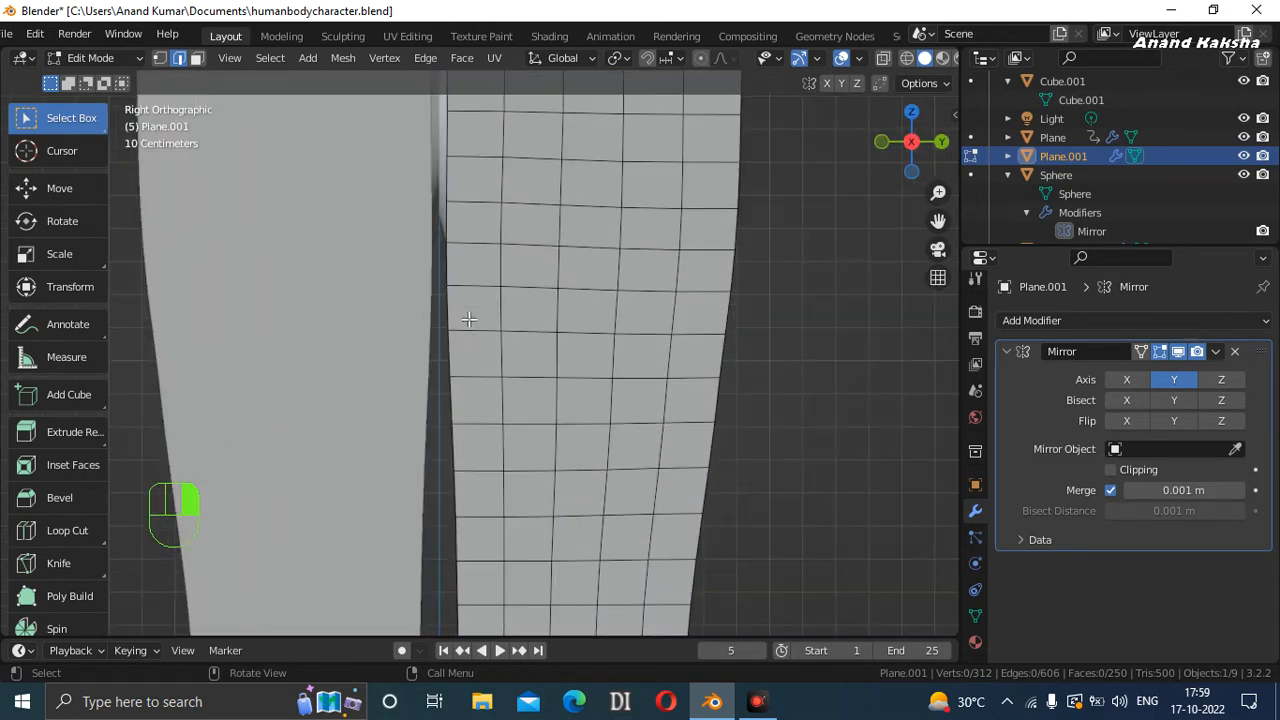
{"action": "left_click_drag", "start_coordinate": [897, 168], "coordinate": [780, 254]}
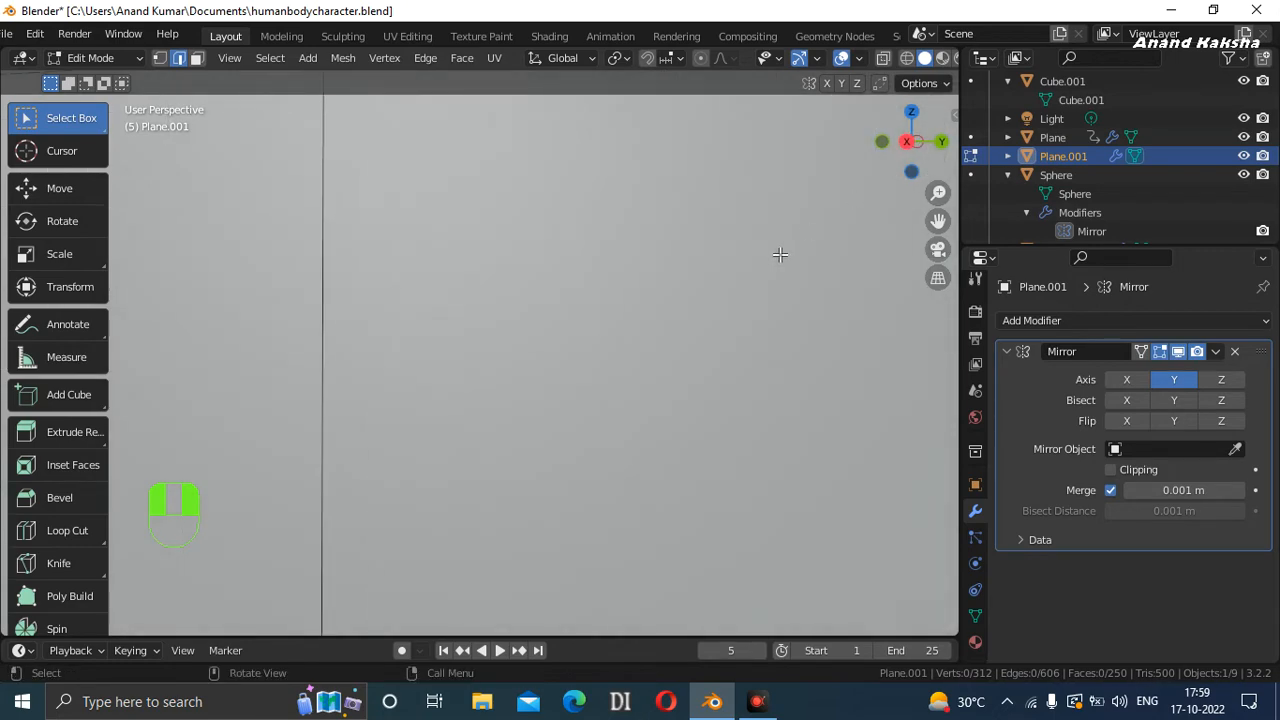
{"action": "scroll", "coordinate": [780, 254], "scroll_direction": "down", "scroll_amount": 4}
{"action": "left_click_drag", "start_coordinate": [878, 167], "coordinate": [855, 174]}
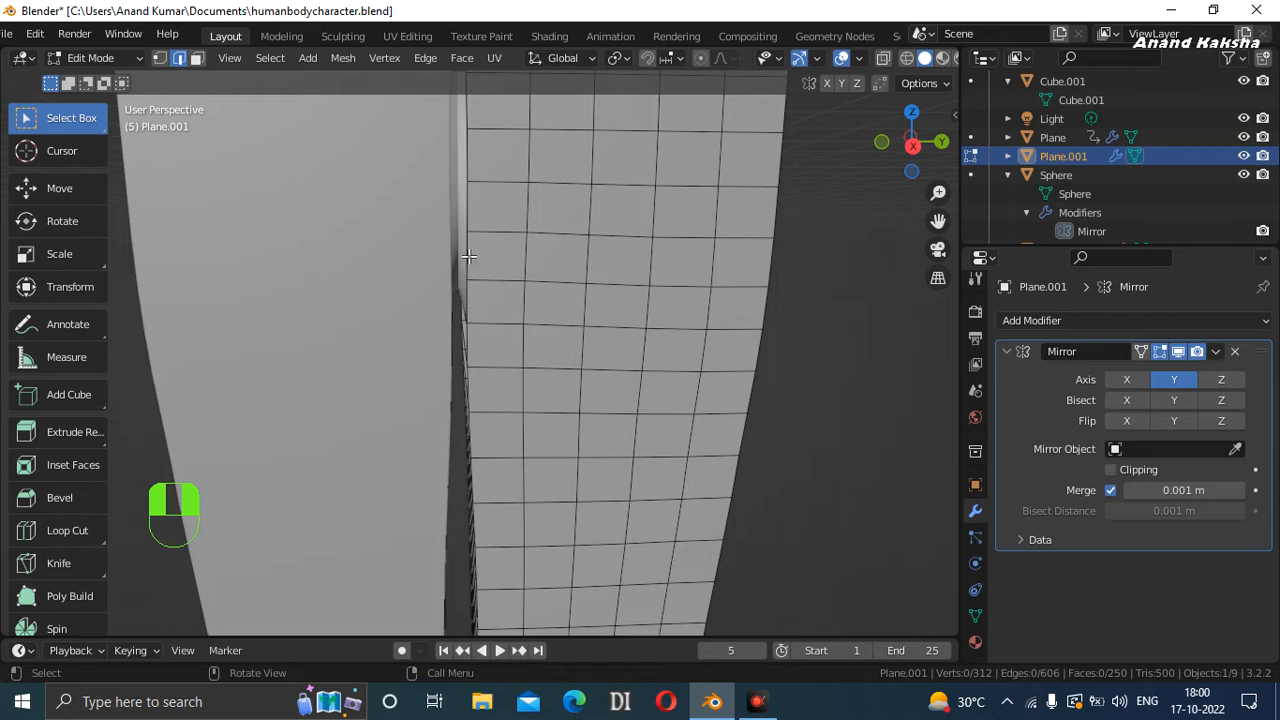
{"action": "left_click_drag", "start_coordinate": [912, 162], "coordinate": [820, 174]}
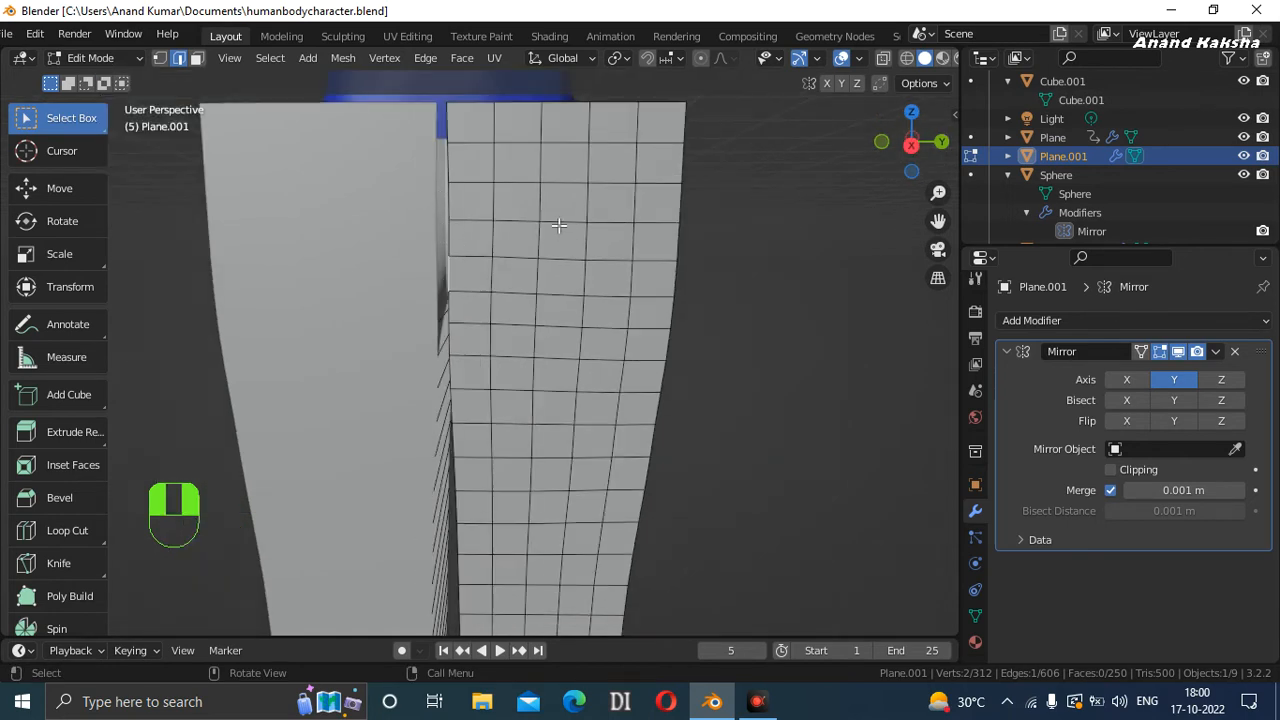
Apply the Mirror modifier on the trousers in Object Mode and return to Edit Mode.
{"action": "left_click", "coordinate": [866, 248]}
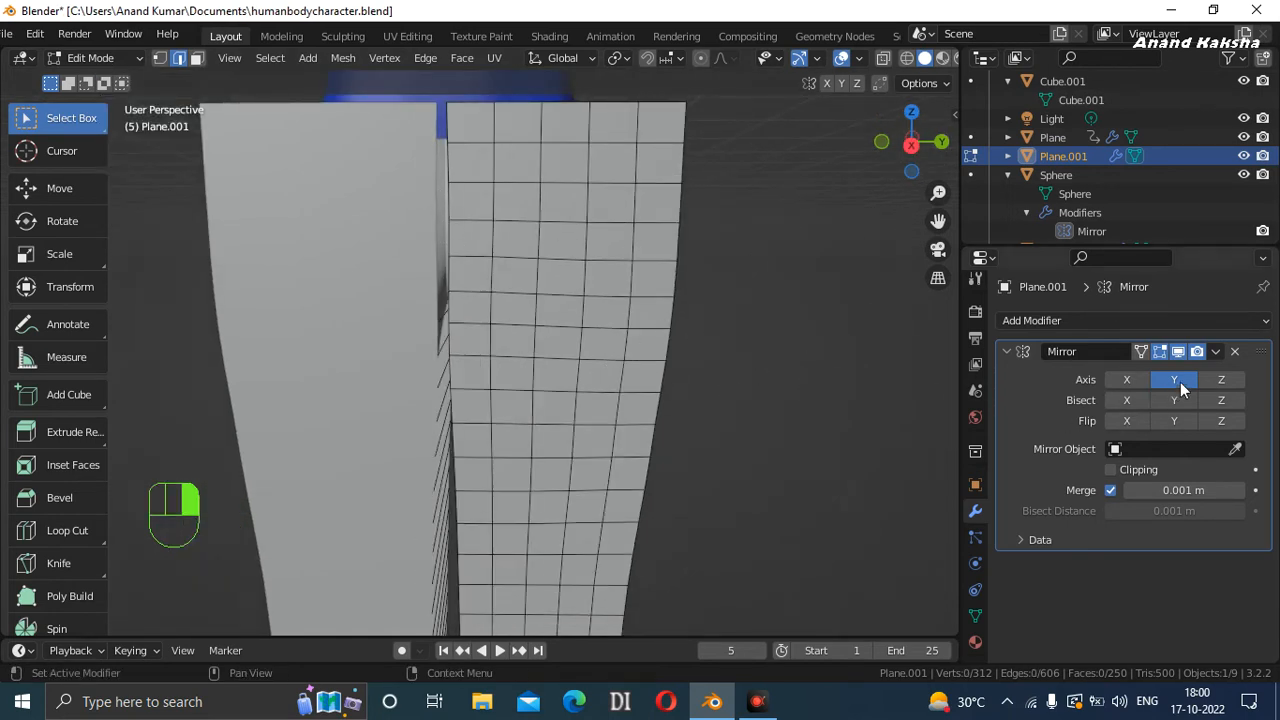
{"action": "left_click", "coordinate": [1214, 352]}
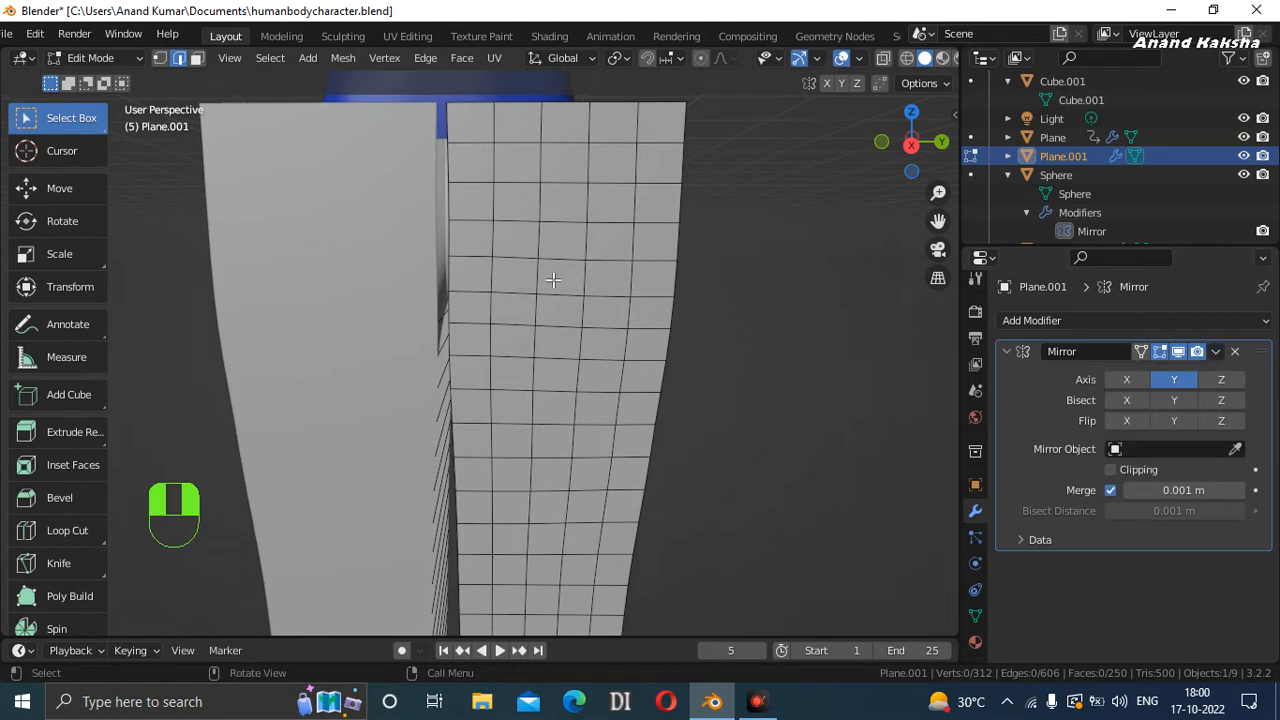
{"action": "left_click", "coordinate": [90, 57]}
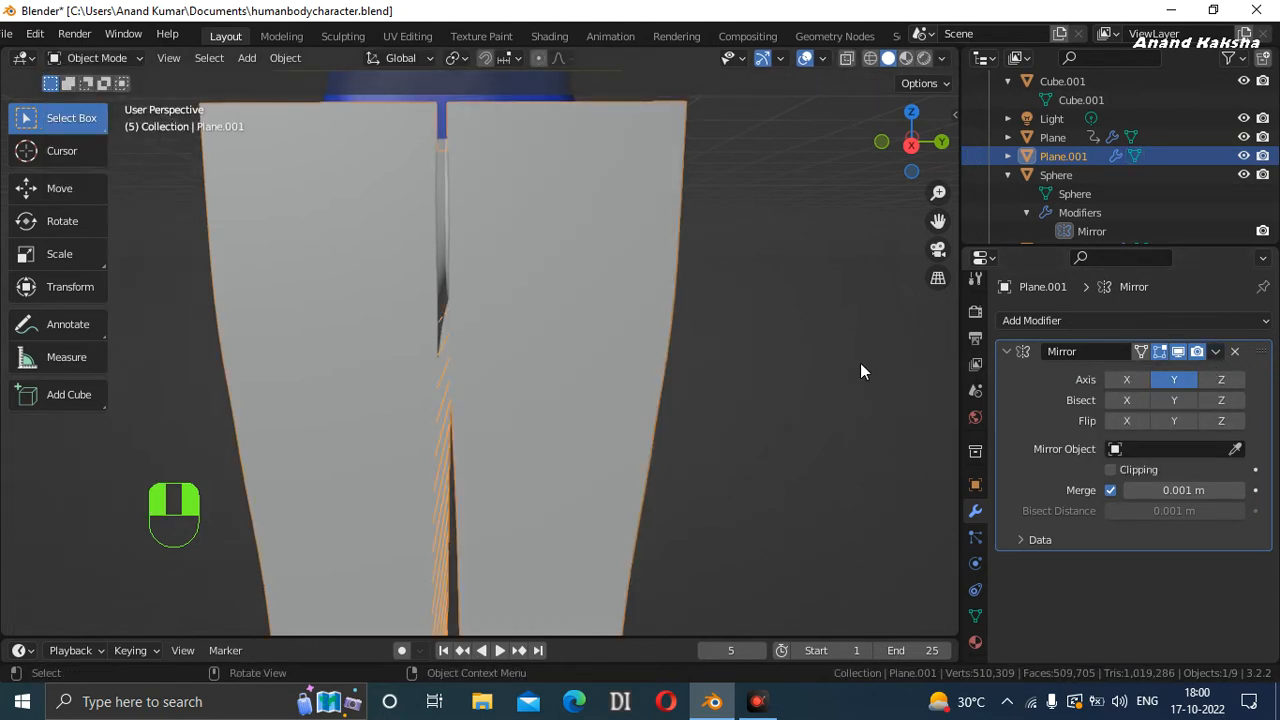
{"action": "left_click", "coordinate": [1216, 352]}
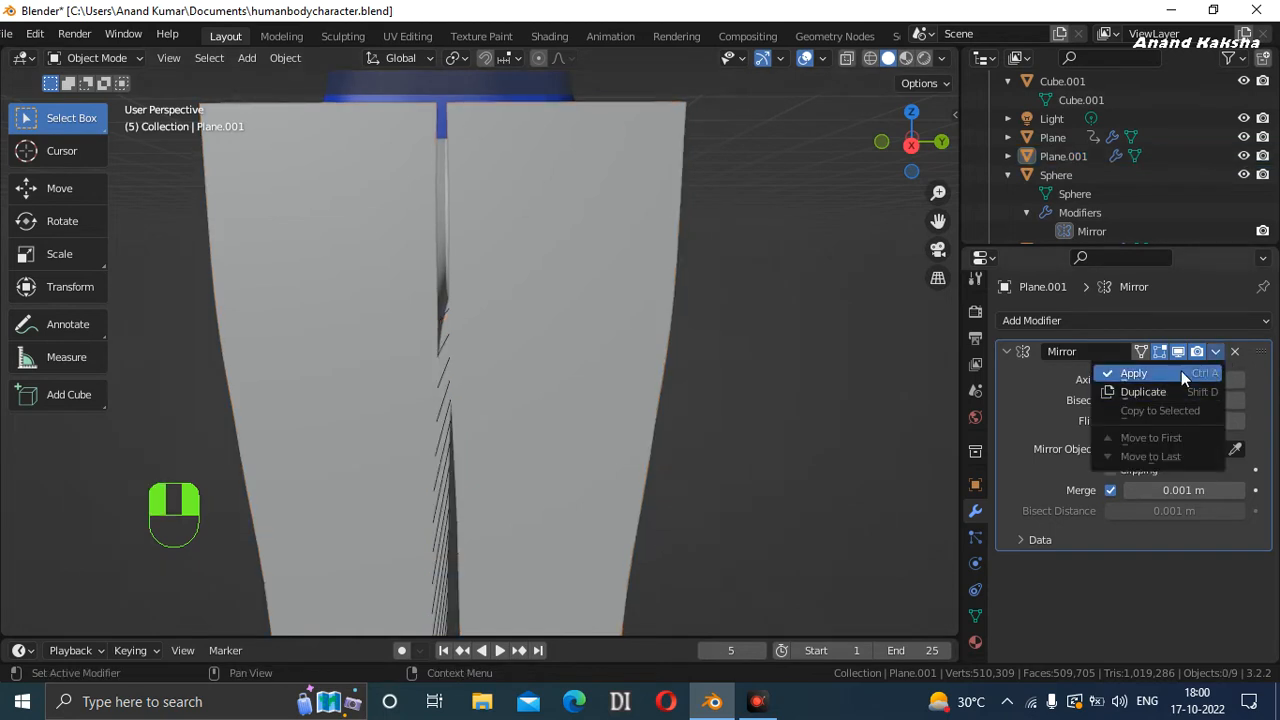
{"action": "left_click", "coordinate": [1202, 371]}
{"action": "left_click", "coordinate": [817, 342]}
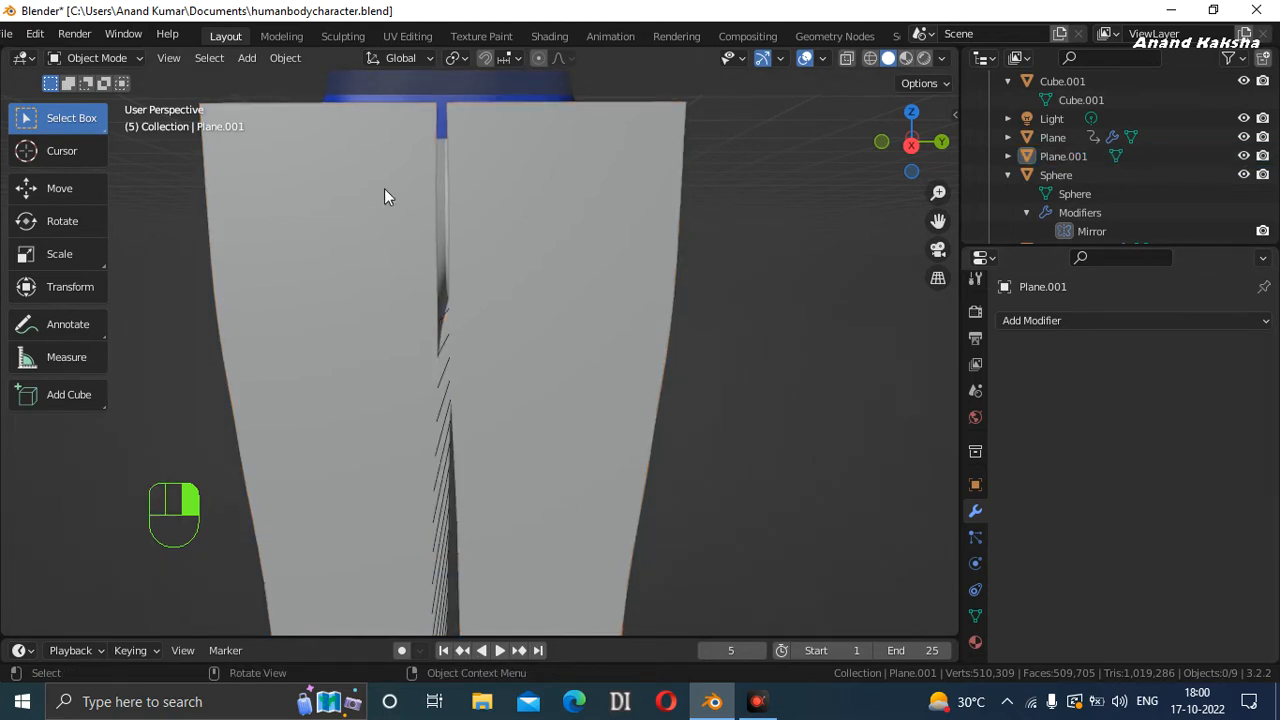
{"action": "left_click", "coordinate": [100, 58]}
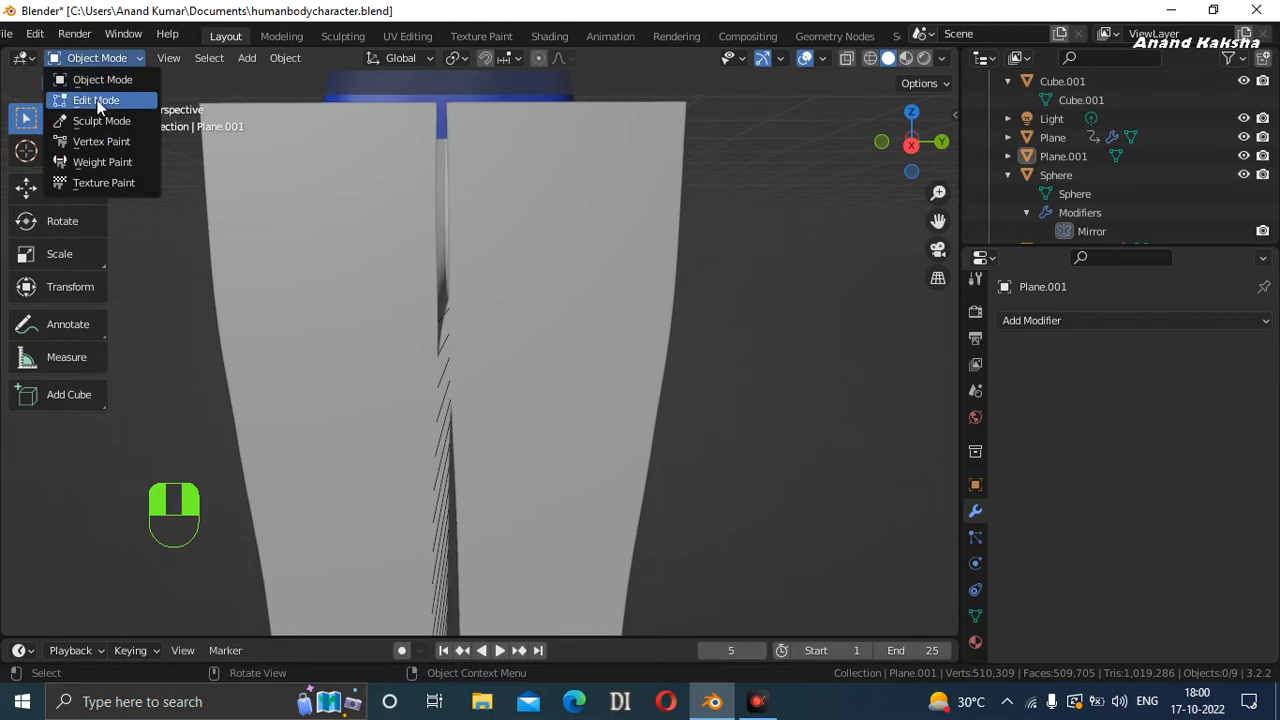
{"action": "left_click", "coordinate": [105, 101]}
Select the facing inner edges of both leg panels along the center gap, from just above the crotch up to the waist.
{"action": "scroll", "coordinate": [694, 260], "scroll_direction": "up", "scroll_amount": 3}
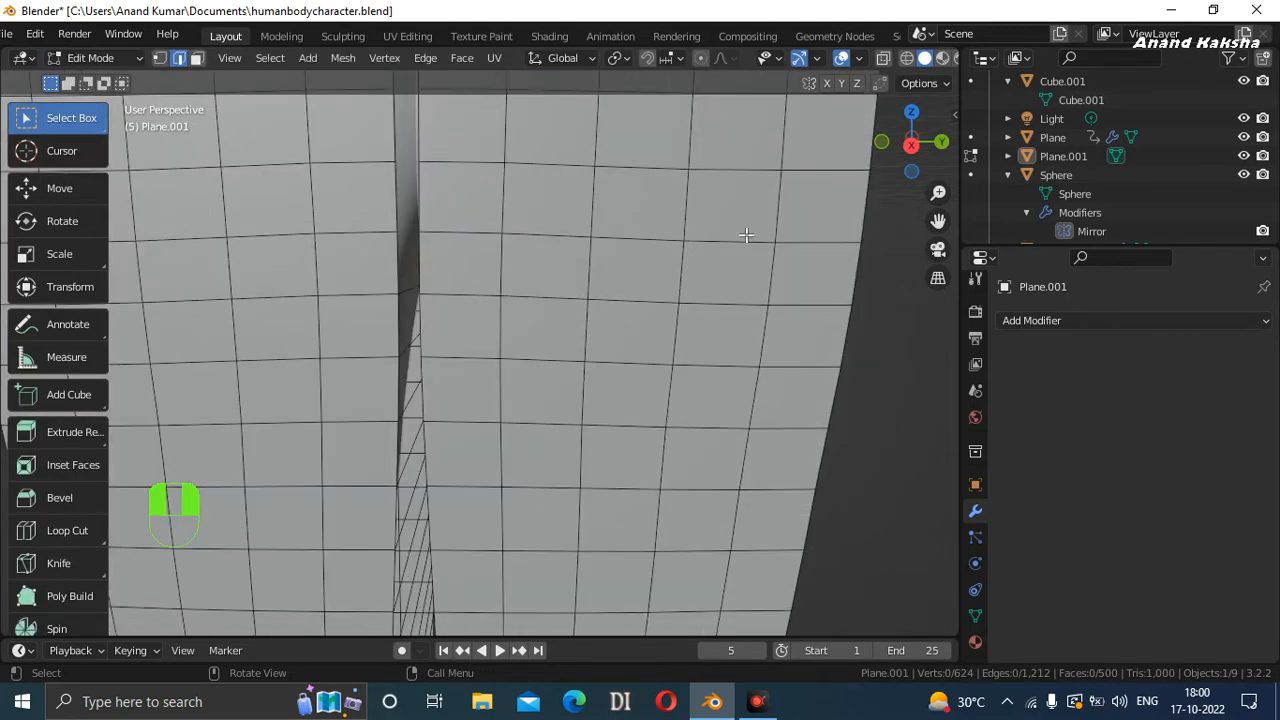
{"action": "left_click_drag", "start_coordinate": [900, 157], "coordinate": [766, 186]}
{"action": "left_click_drag", "start_coordinate": [946, 222], "coordinate": [940, 260]}
{"action": "scroll", "coordinate": [486, 292], "scroll_direction": "up", "scroll_amount": 2}
{"action": "scroll", "coordinate": [487, 290], "scroll_direction": "down", "scroll_amount": 1}
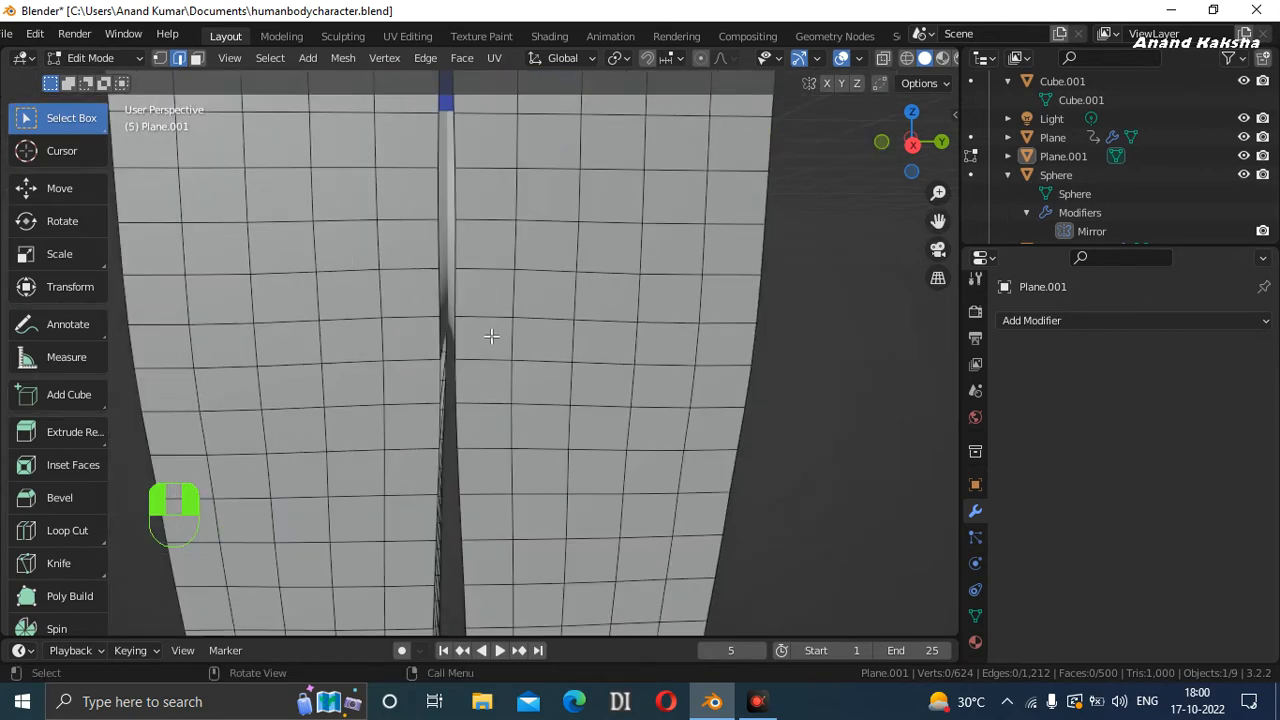
{"action": "scroll", "coordinate": [456, 298], "scroll_direction": "down", "scroll_amount": 2}
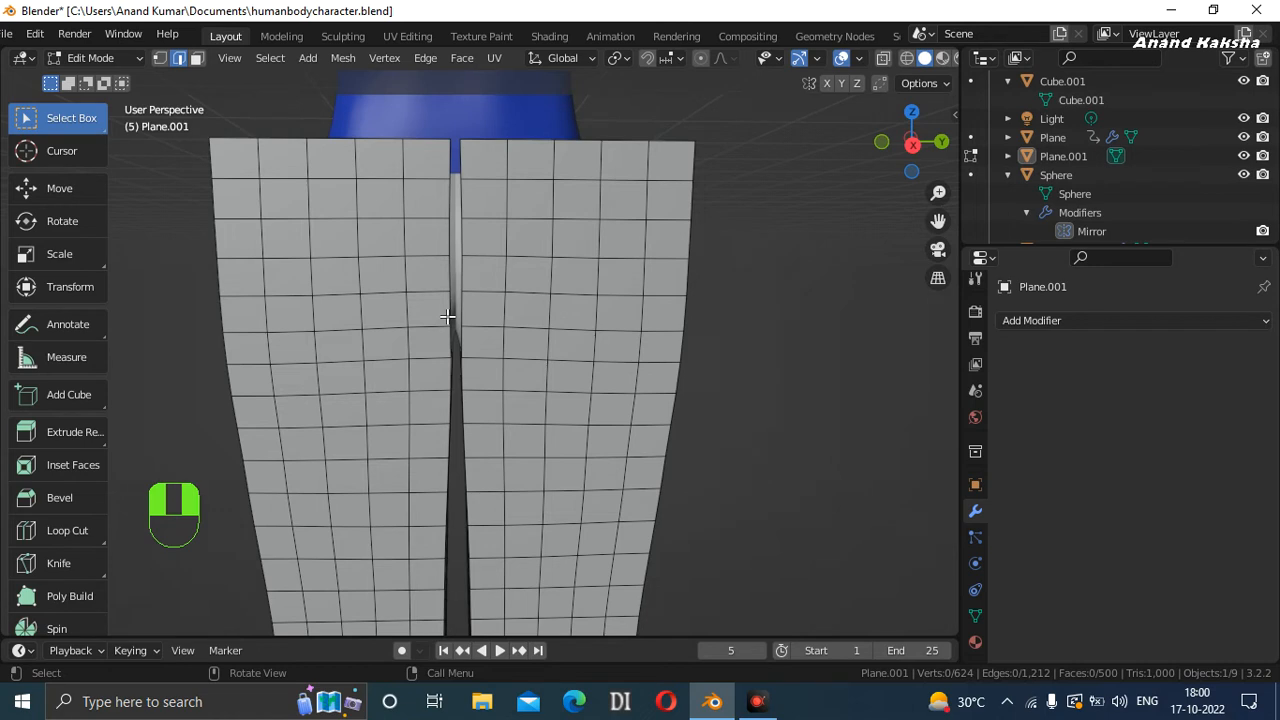
{"action": "left_click", "coordinate": [450, 312]}
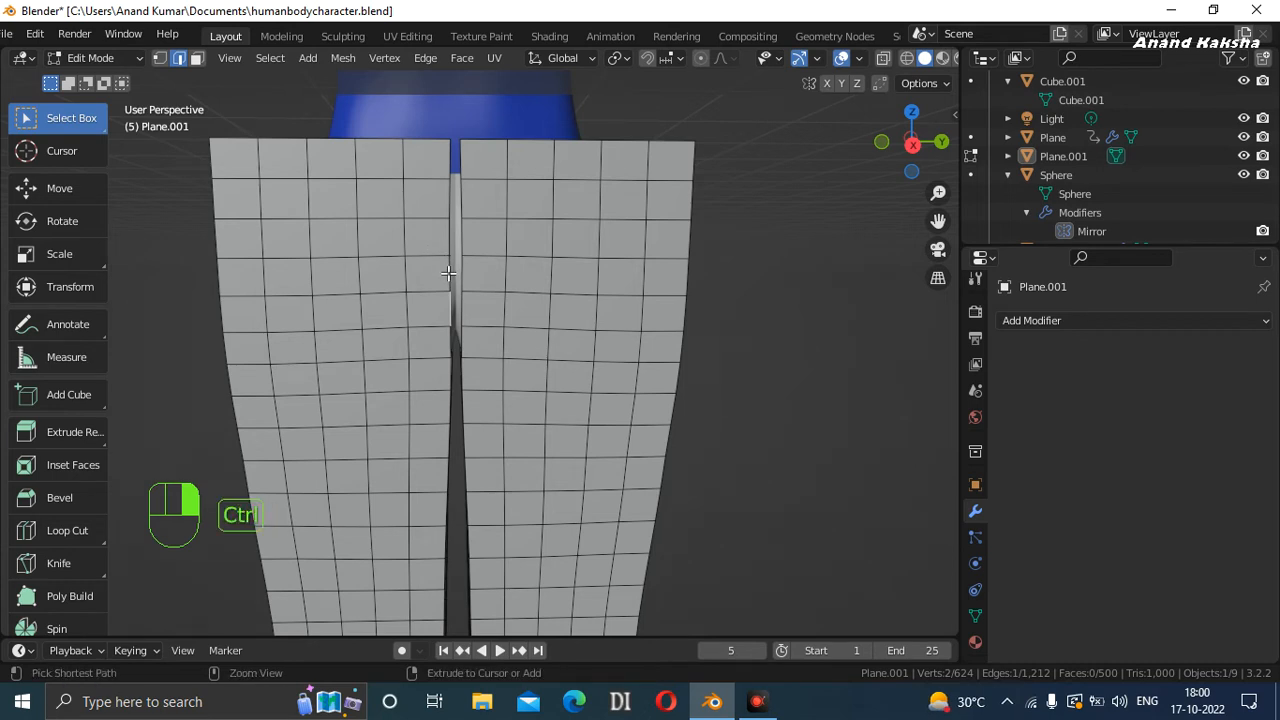
{"action": "left_click", "coordinate": [448, 272], "text": "ctrl+shift"}
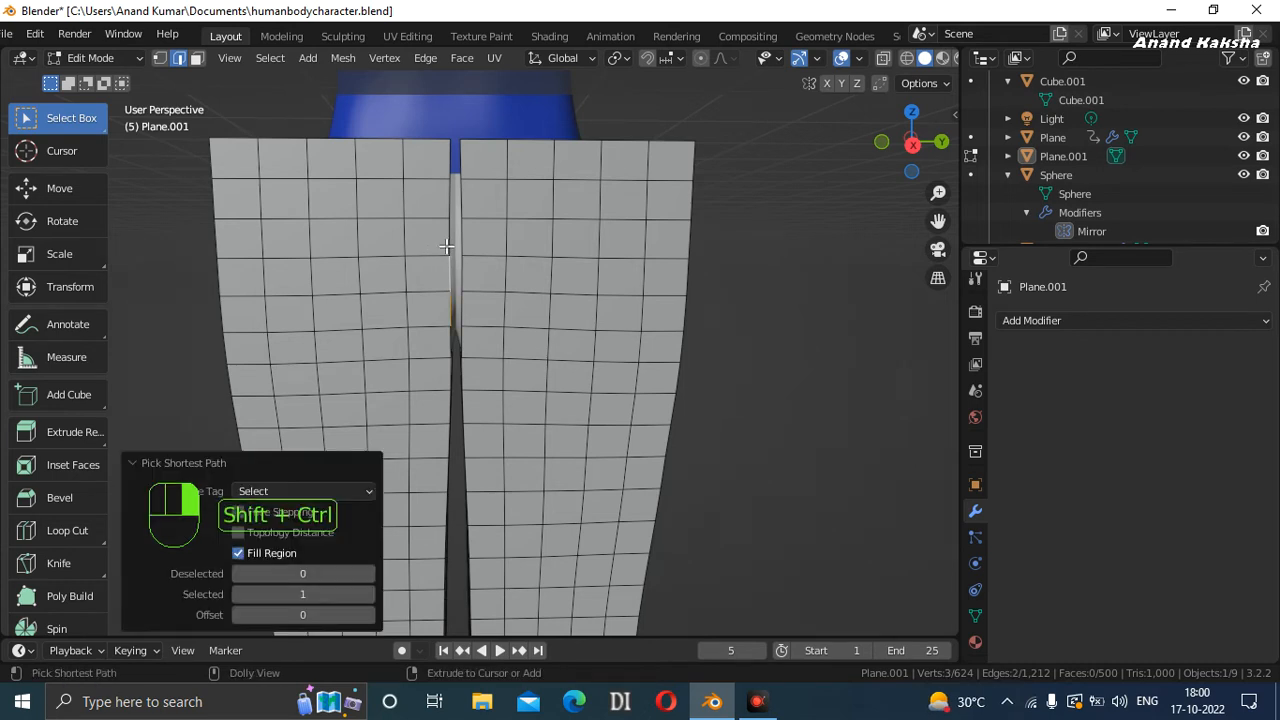
{"action": "left_click", "coordinate": [450, 158], "text": "ctrl+shift"}
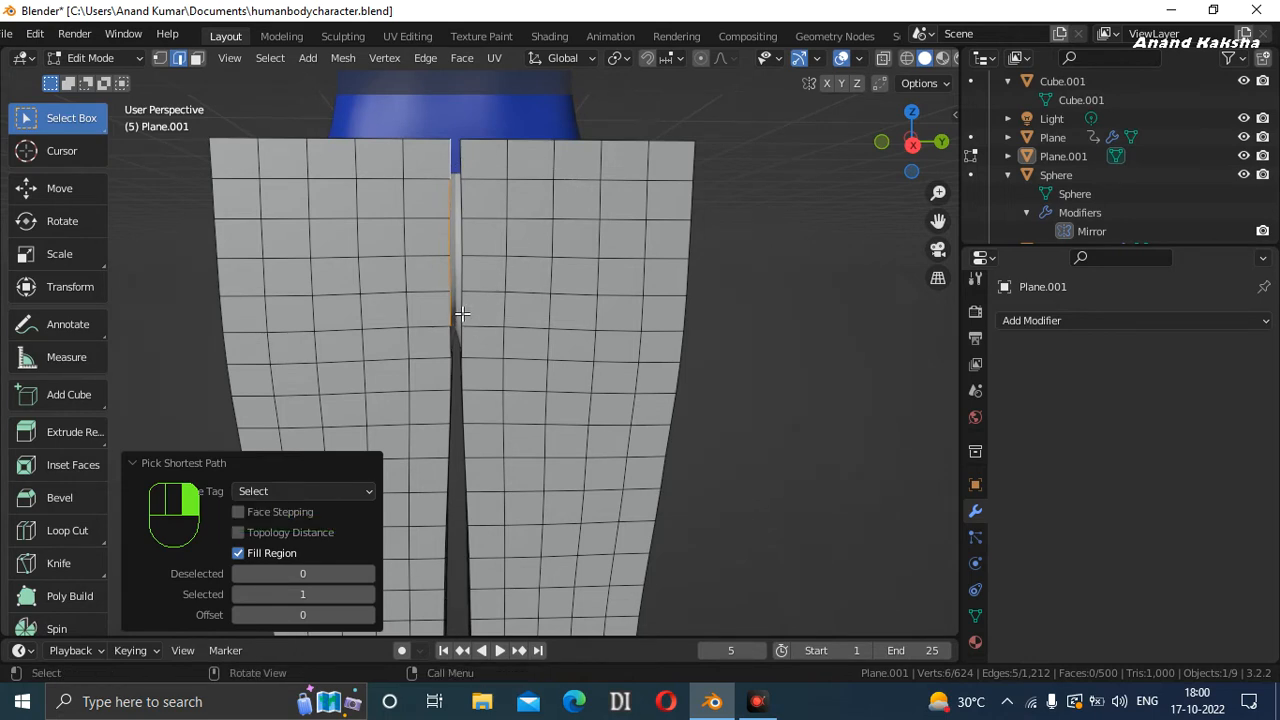
{"action": "left_click", "coordinate": [490, 299]}
{"action": "key", "text": "ctrl+z"}
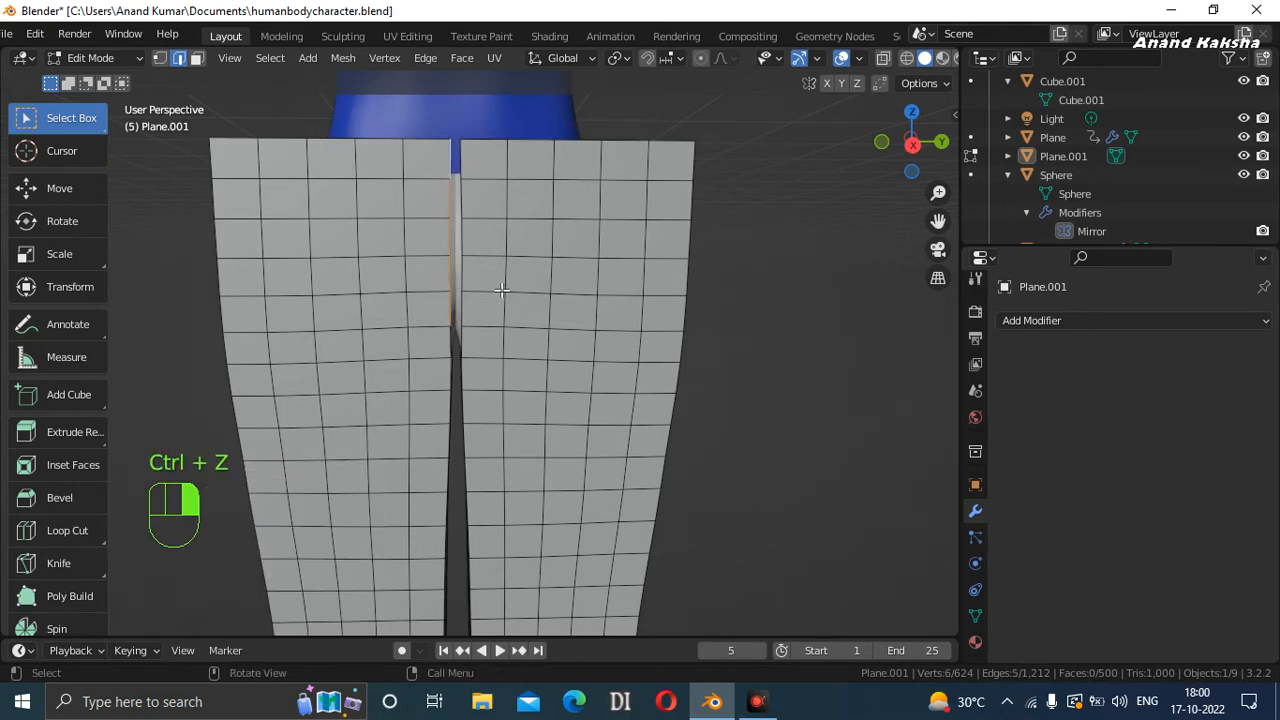
{"action": "left_click", "coordinate": [460, 306], "text": "shift"}
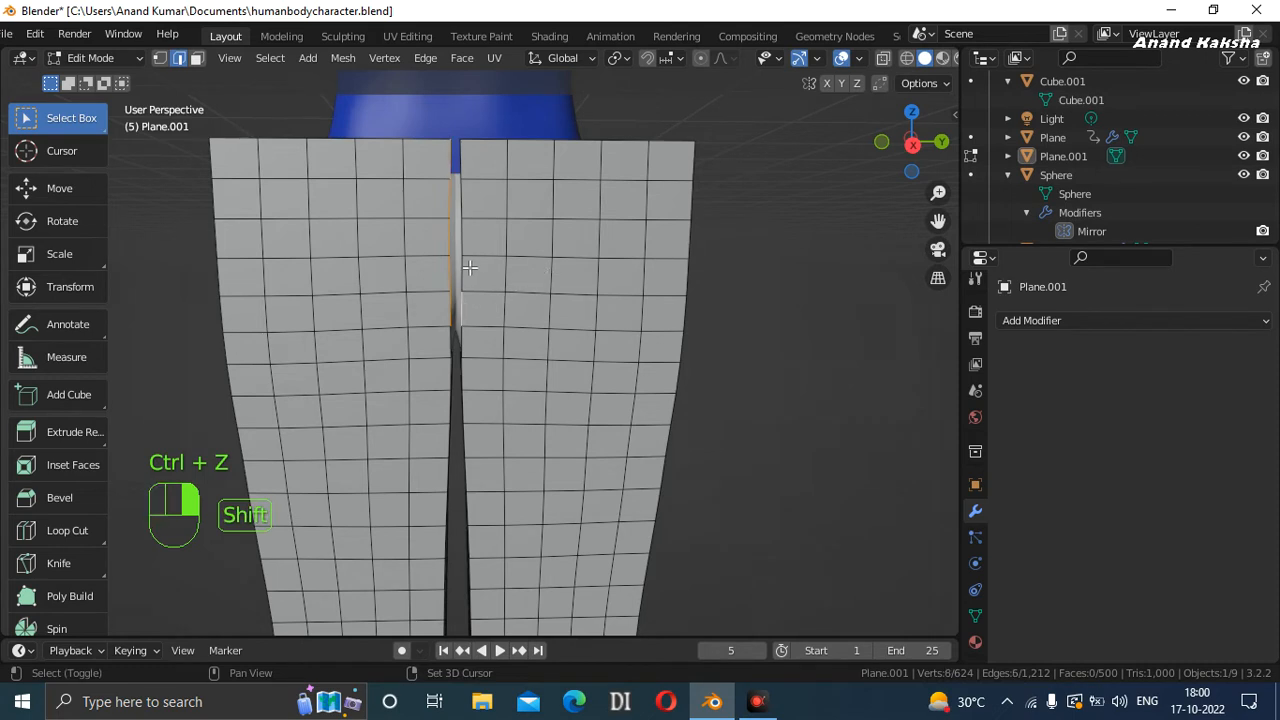
{"action": "left_click", "coordinate": [461, 156], "text": "ctrl+shift"}
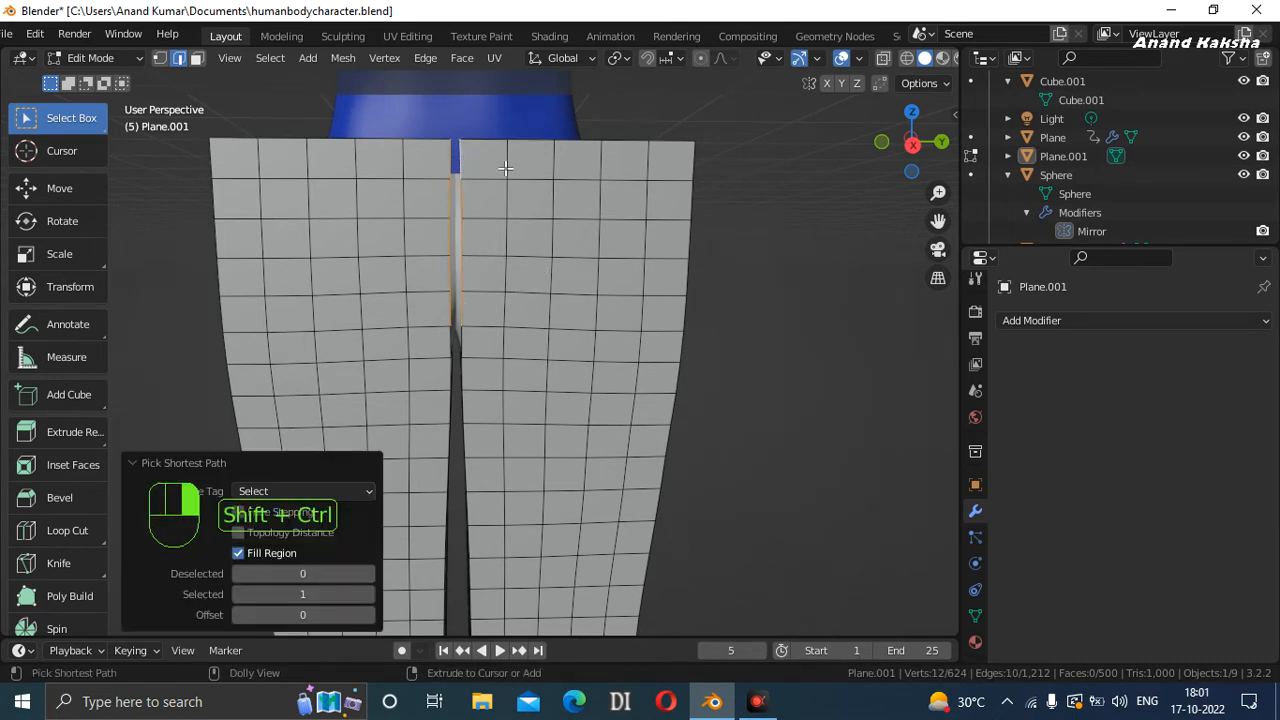
Extend the center gap selection by one more edge downward on each leg panel at the crotch.
{"action": "left_click_drag", "start_coordinate": [903, 163], "coordinate": [944, 140]}
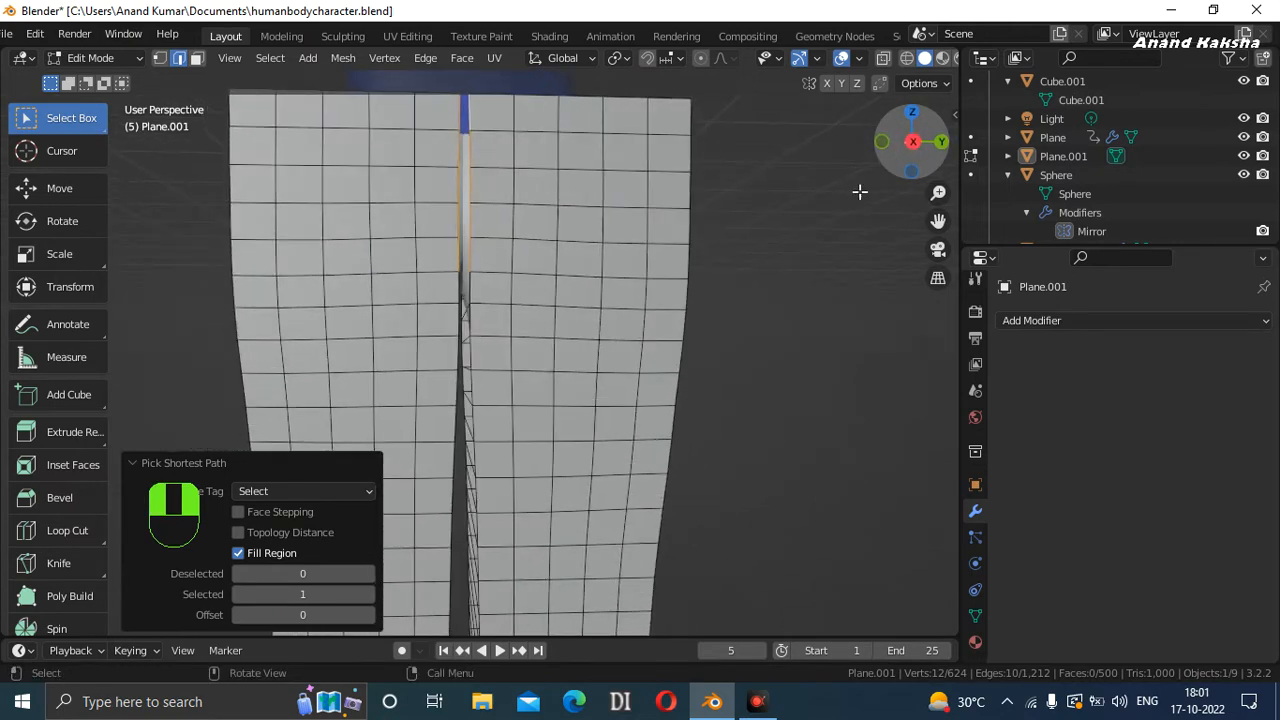
{"action": "left_click", "coordinate": [459, 285], "text": "shift"}
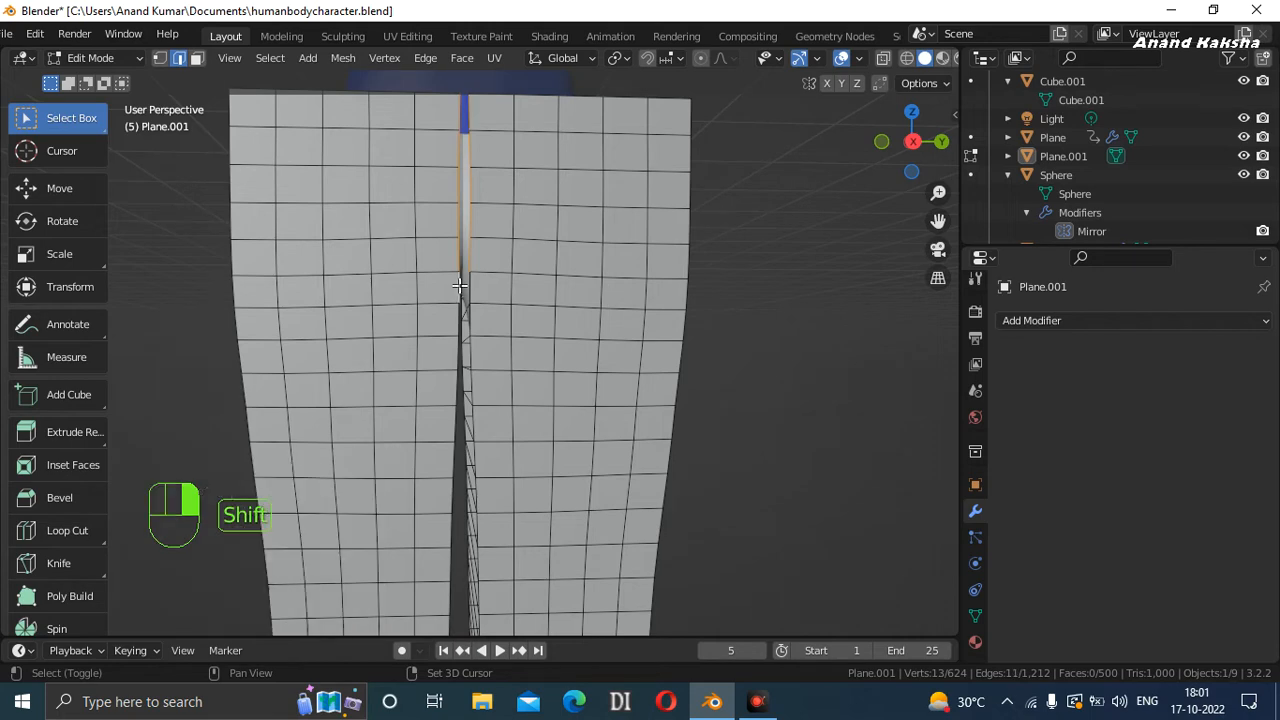
{"action": "left_click", "coordinate": [468, 292], "text": "shift"}
{"action": "left_click_drag", "start_coordinate": [884, 150], "coordinate": [740, 294]}
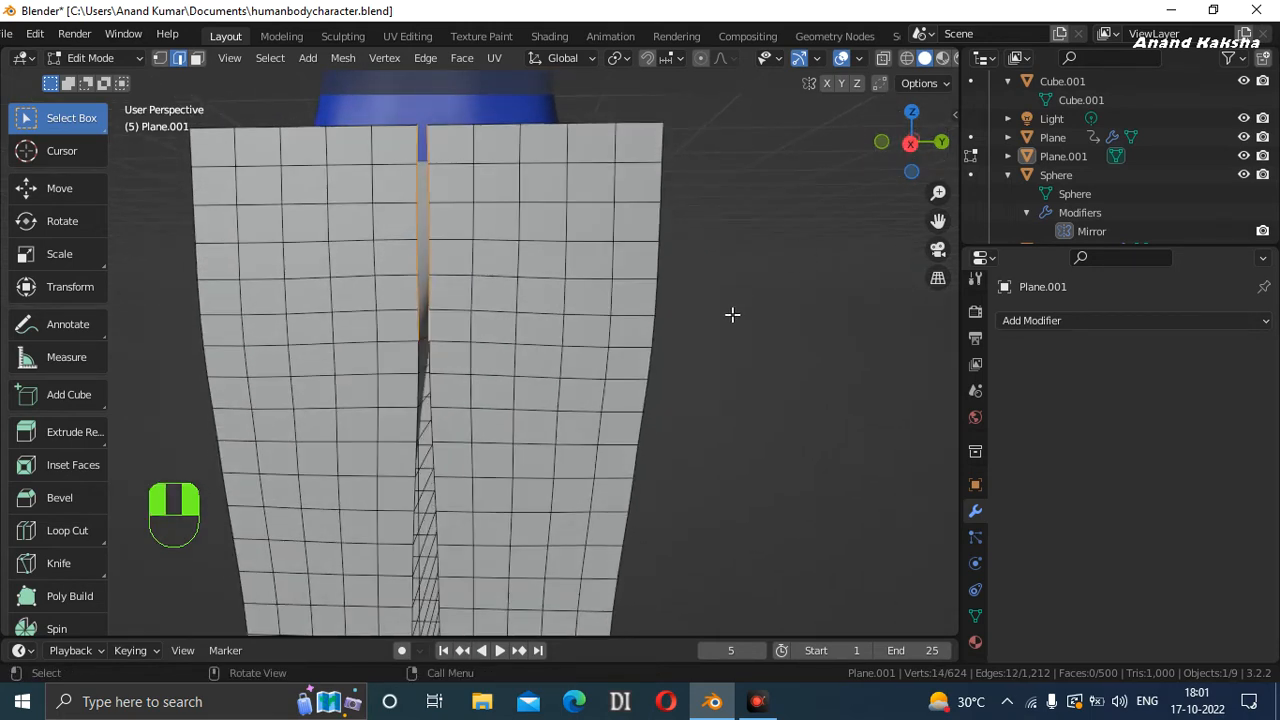
Bridge the selected center gap edges and delete only the faces of the bridge, keeping its connecting edges.
{"action": "key", "text": "ctrl"}
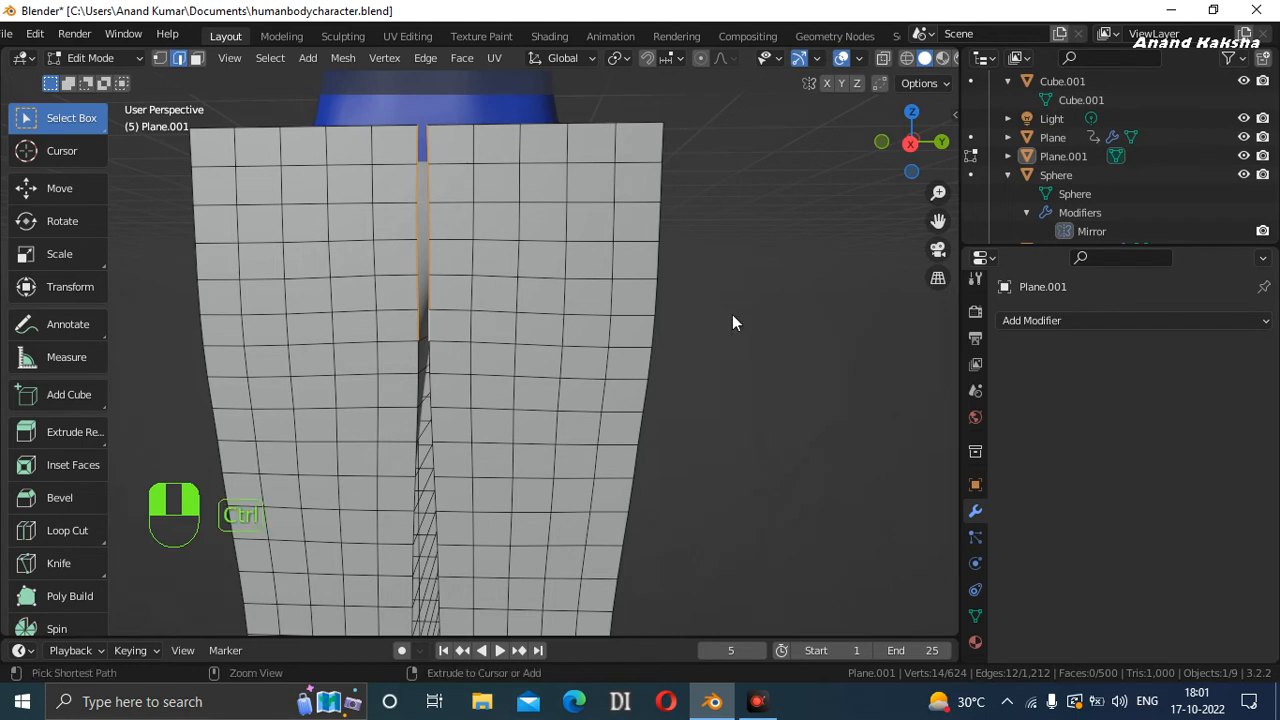
{"action": "key", "text": "ctrl+e"}
{"action": "left_click", "coordinate": [700, 245]}
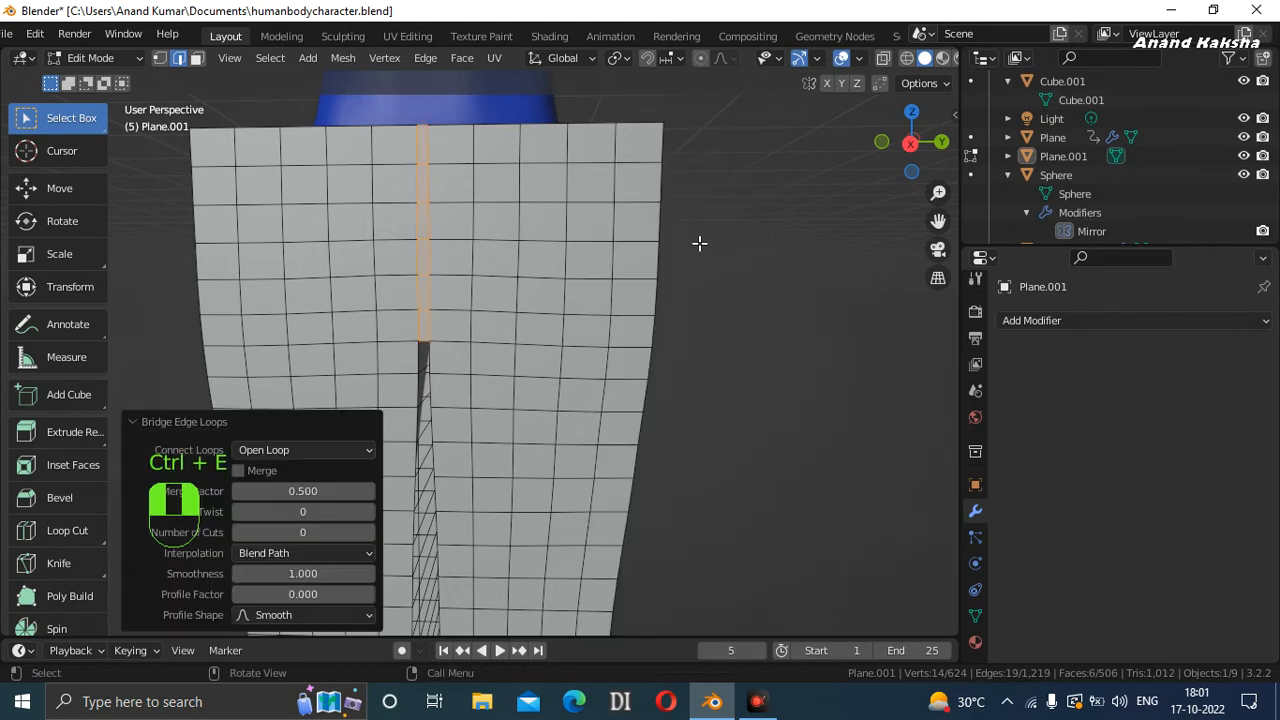
{"action": "key", "text": "x"}
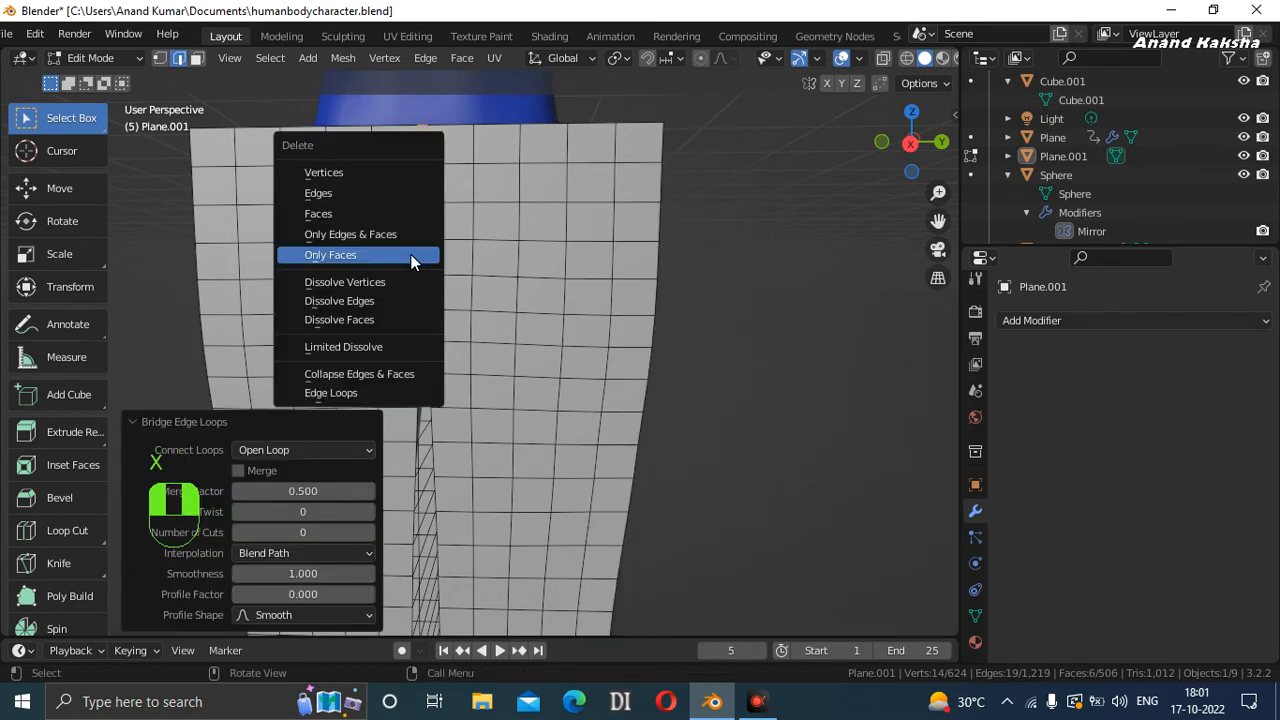
{"action": "left_click", "coordinate": [390, 254]}
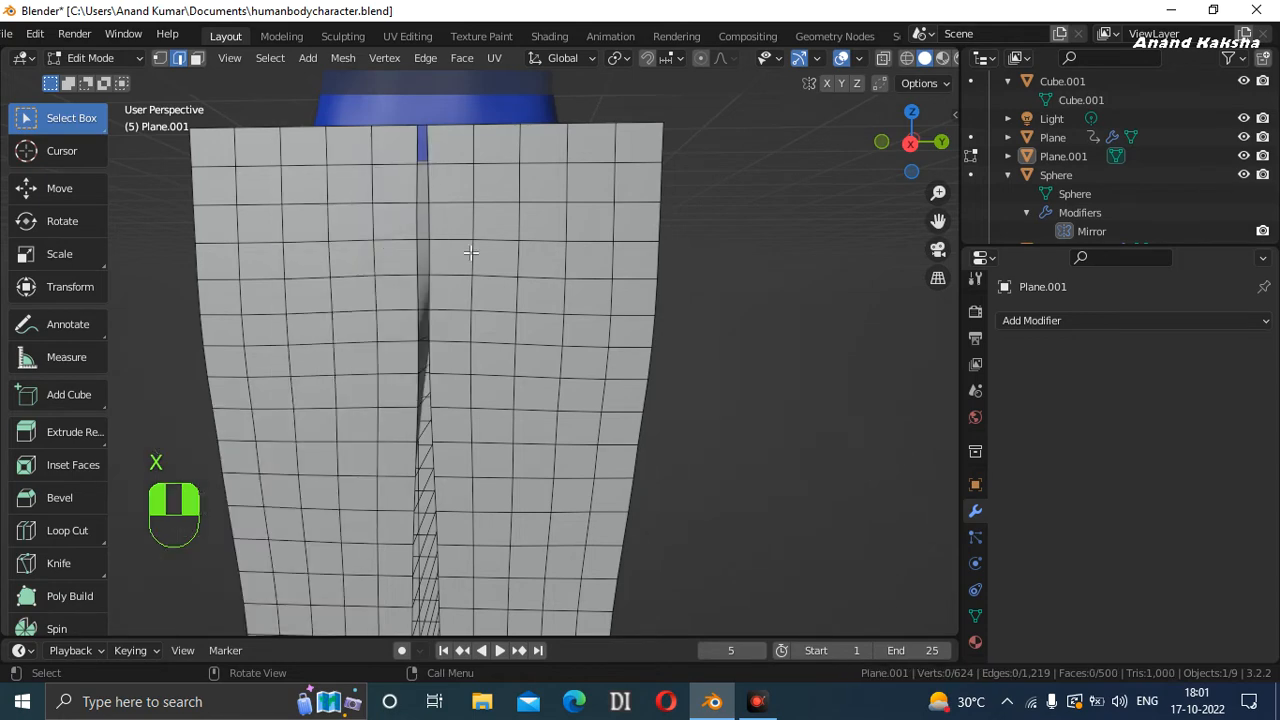
Switch to the Left orthographic view and frame the center gap between the leg panels from waist to crotch.
{"action": "mouse_move", "coordinate": [897, 156]}
{"action": "left_mouse_down"}
{"action": "mouse_move", "coordinate": [942, 154]}
{"action": "mouse_move", "coordinate": [900, 240]}
{"action": "mouse_move", "coordinate": [890, 195]}
{"action": "mouse_move", "coordinate": [908, 150]}
{"action": "left_mouse_up"}
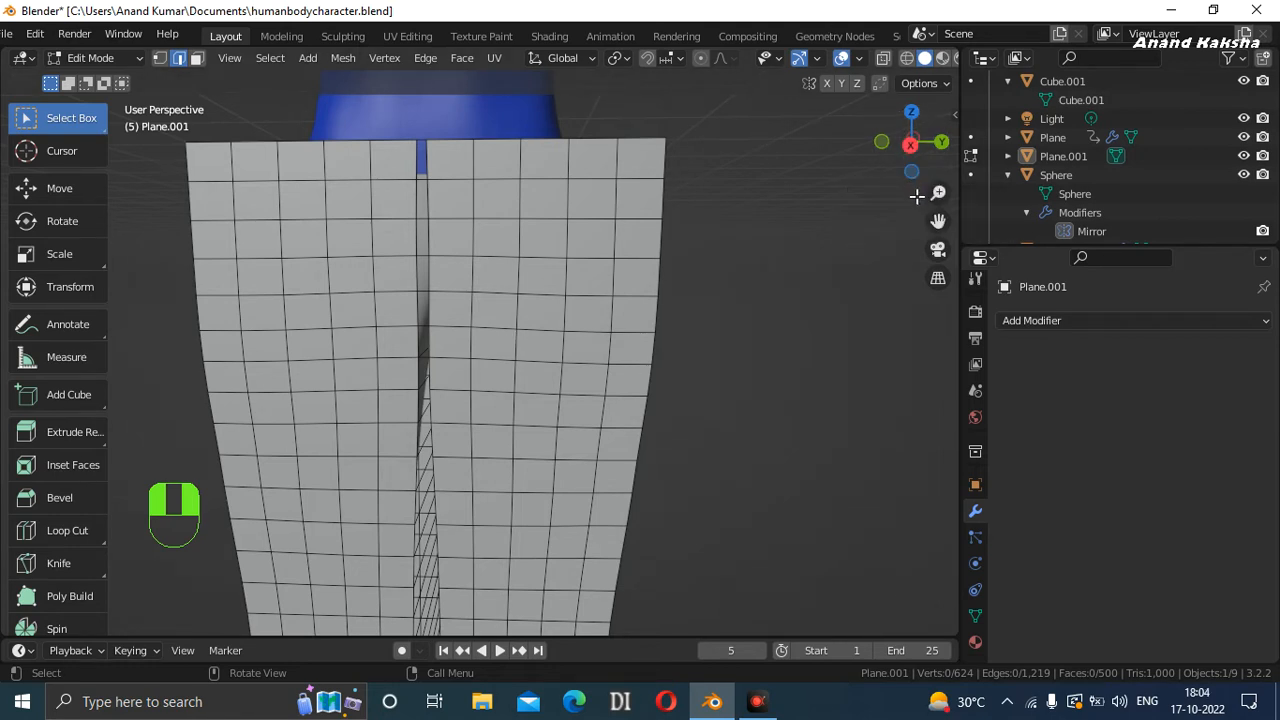
{"action": "left_click_drag", "start_coordinate": [898, 158], "coordinate": [905, 155]}
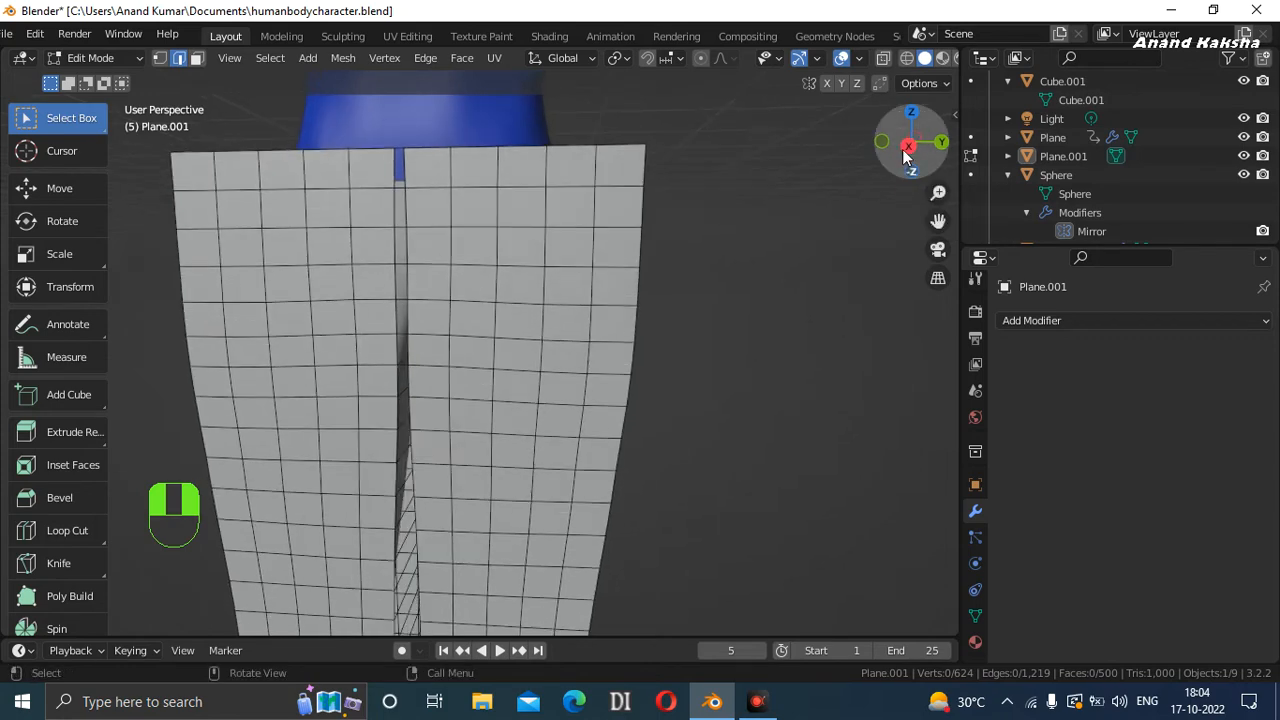
{"action": "left_click", "coordinate": [907, 147]}
{"action": "left_click", "coordinate": [910, 143]}
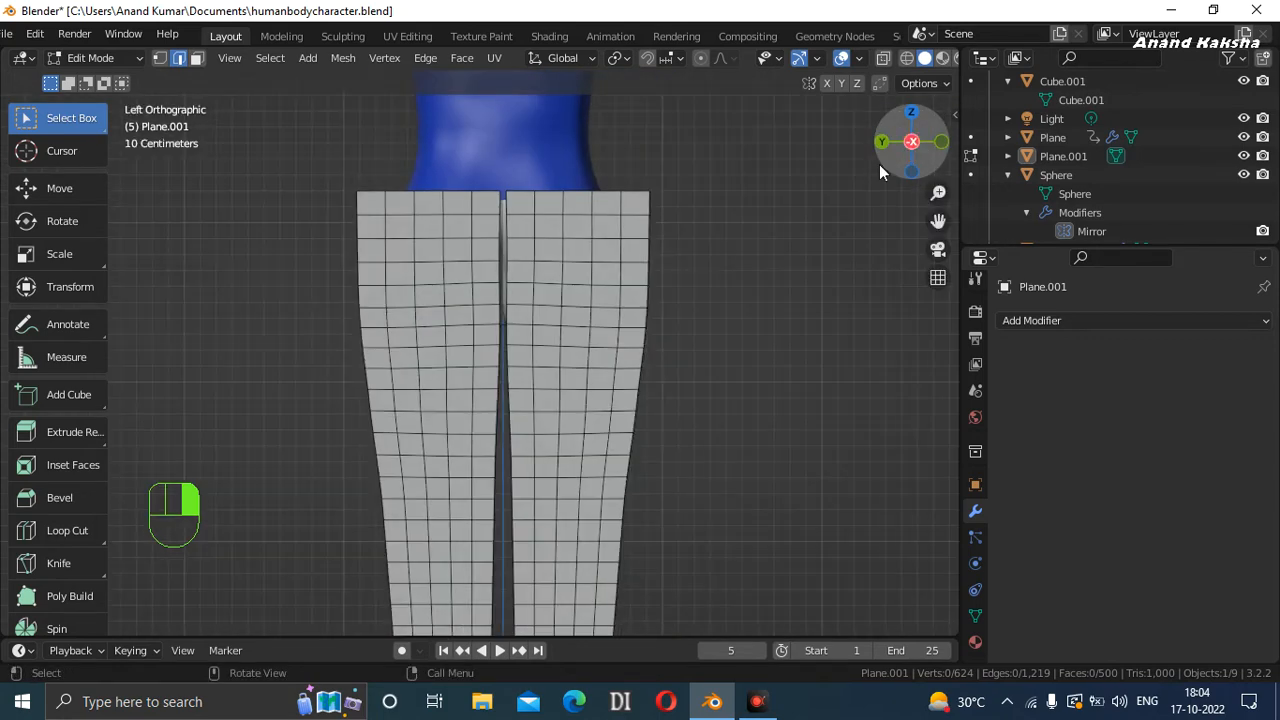
{"action": "scroll", "coordinate": [540, 279], "scroll_direction": "up", "scroll_amount": 4}
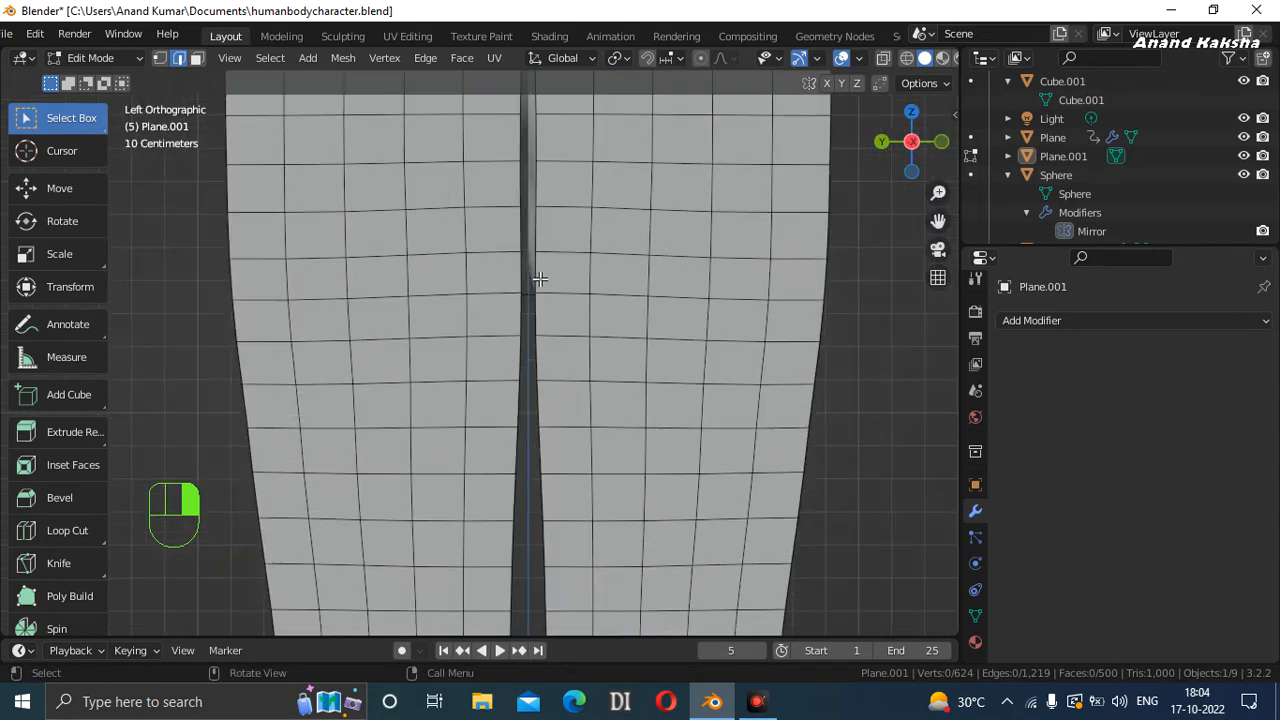
{"action": "left_click_drag", "start_coordinate": [938, 220], "coordinate": [940, 280]}
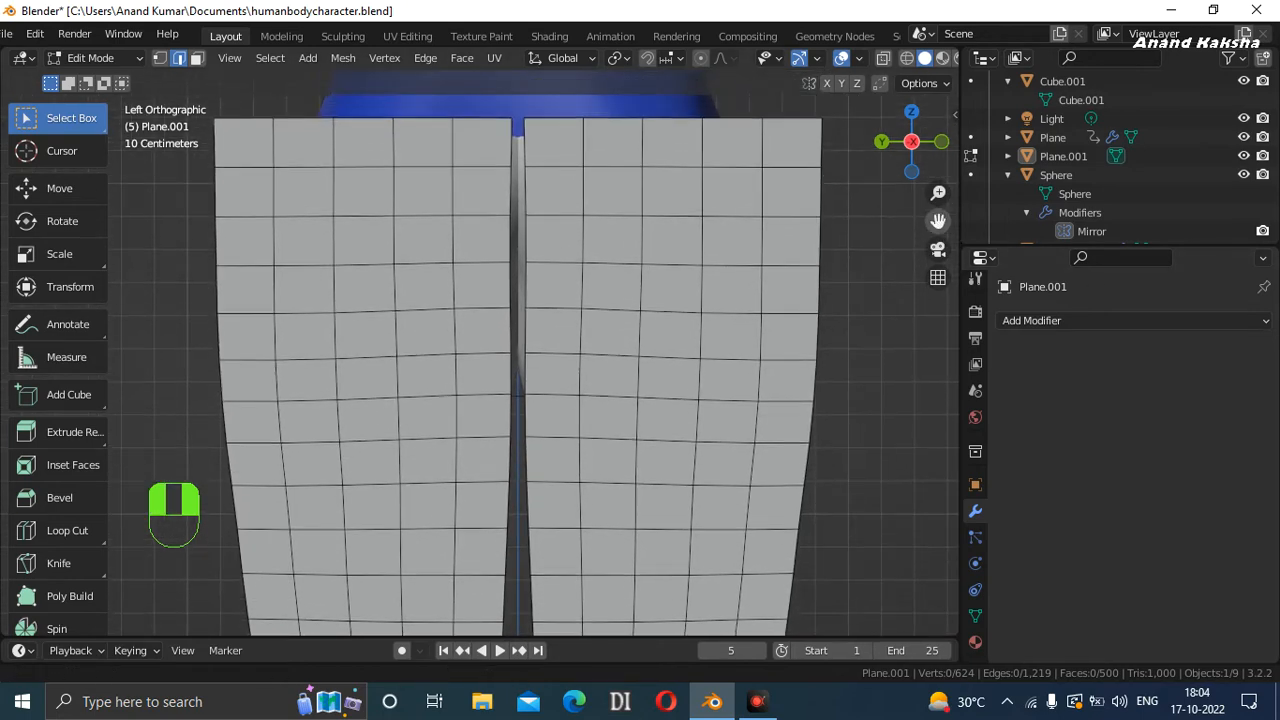
{"action": "left_click", "coordinate": [514, 371], "text": "shift"}
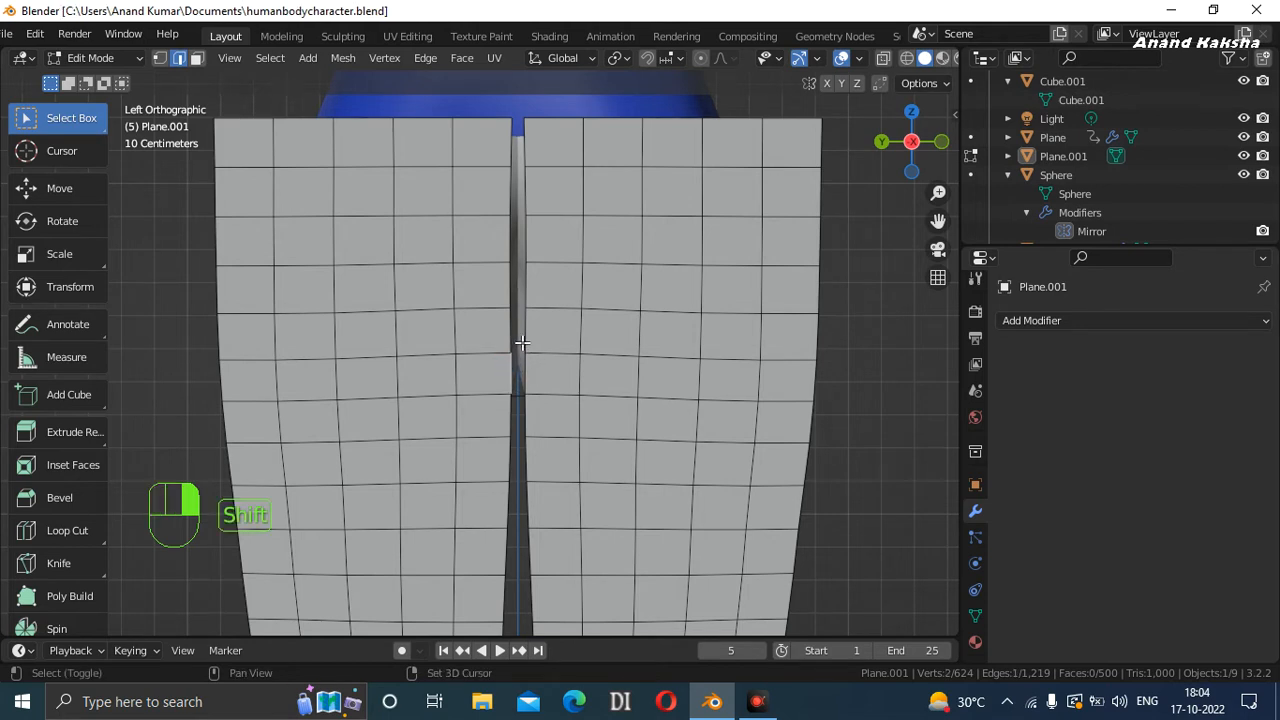
{"action": "left_click", "coordinate": [512, 134], "text": "ctrl+shift"}
{"action": "left_click", "coordinate": [510, 136], "text": "ctrl+shift"}
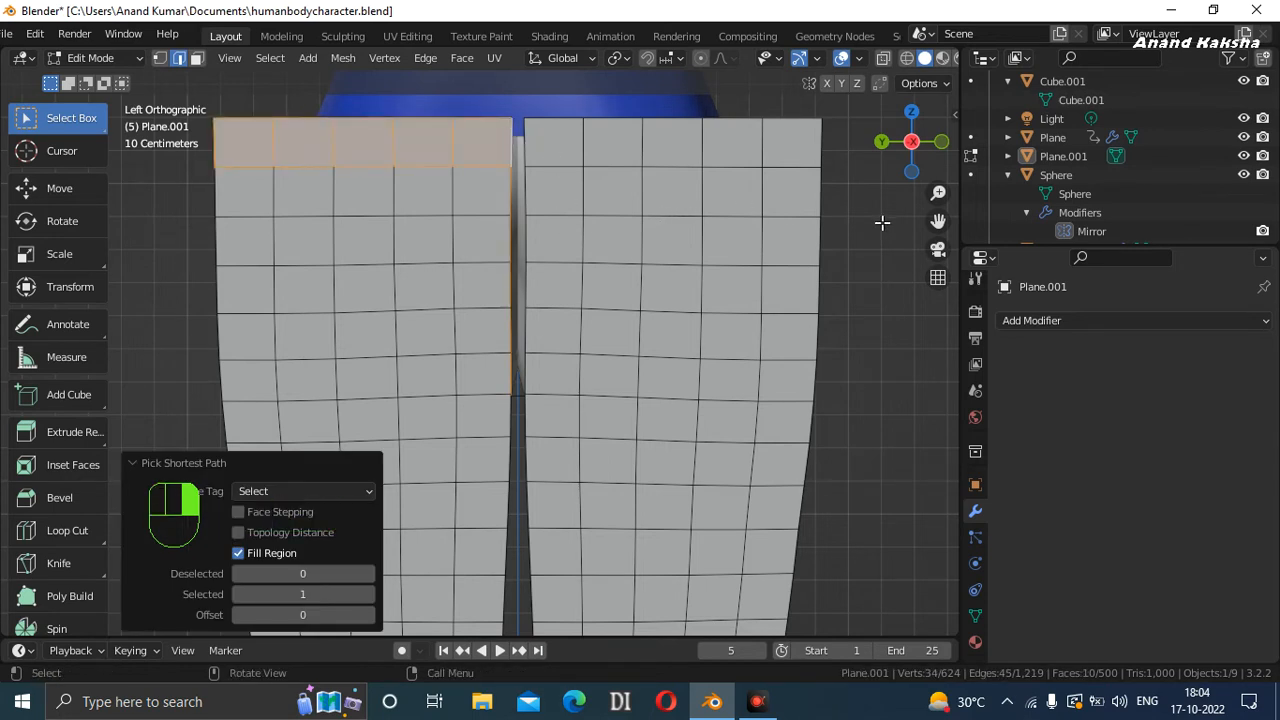
{"action": "key", "text": "ctrl+z"}
Try to bridge the facing edges of both leg panels along the center gap from the crotch up to the waist.
{"action": "left_click", "coordinate": [511, 374], "text": "shift"}
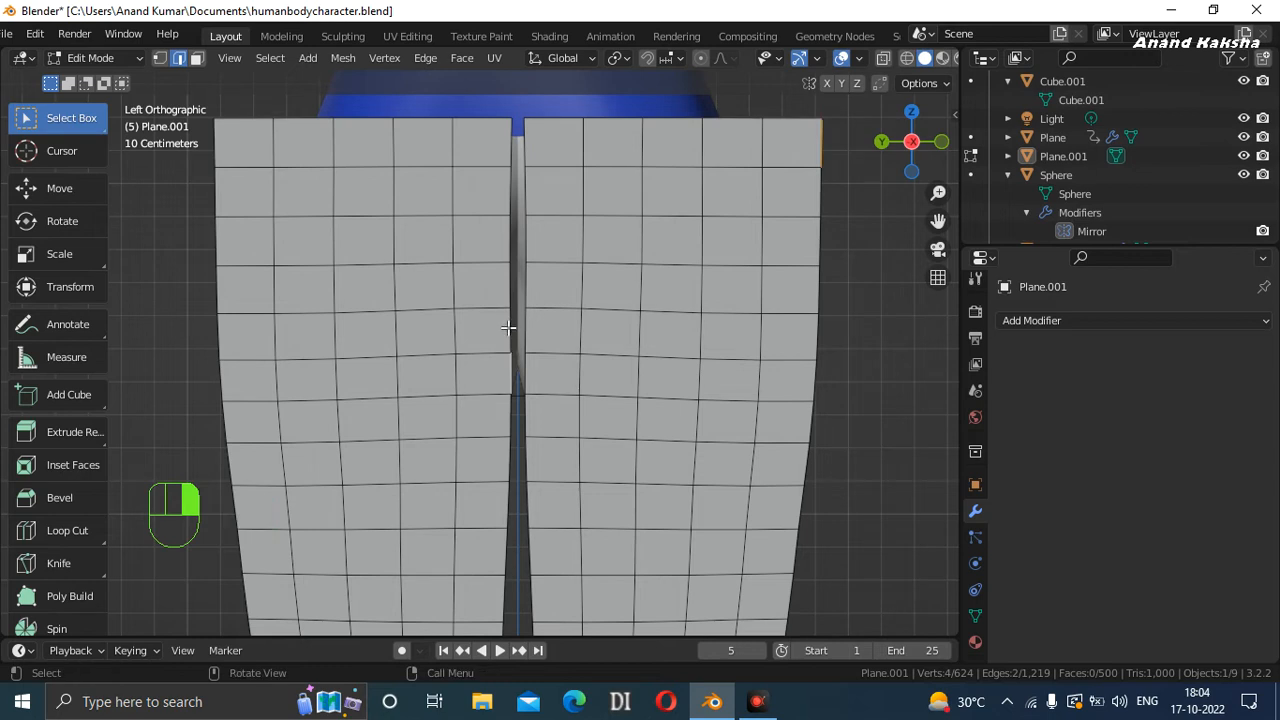
{"action": "left_click", "coordinate": [511, 142], "text": "ctrl+shift"}
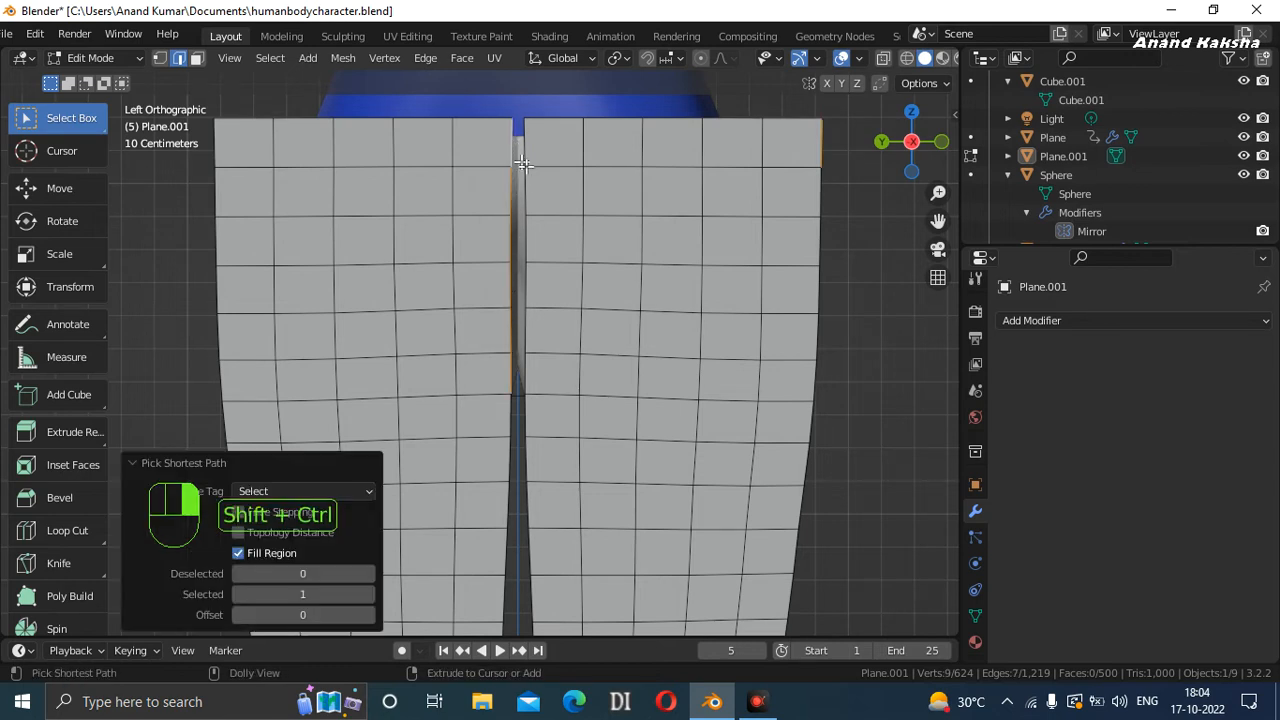
{"action": "left_click", "coordinate": [526, 370], "text": "shift"}
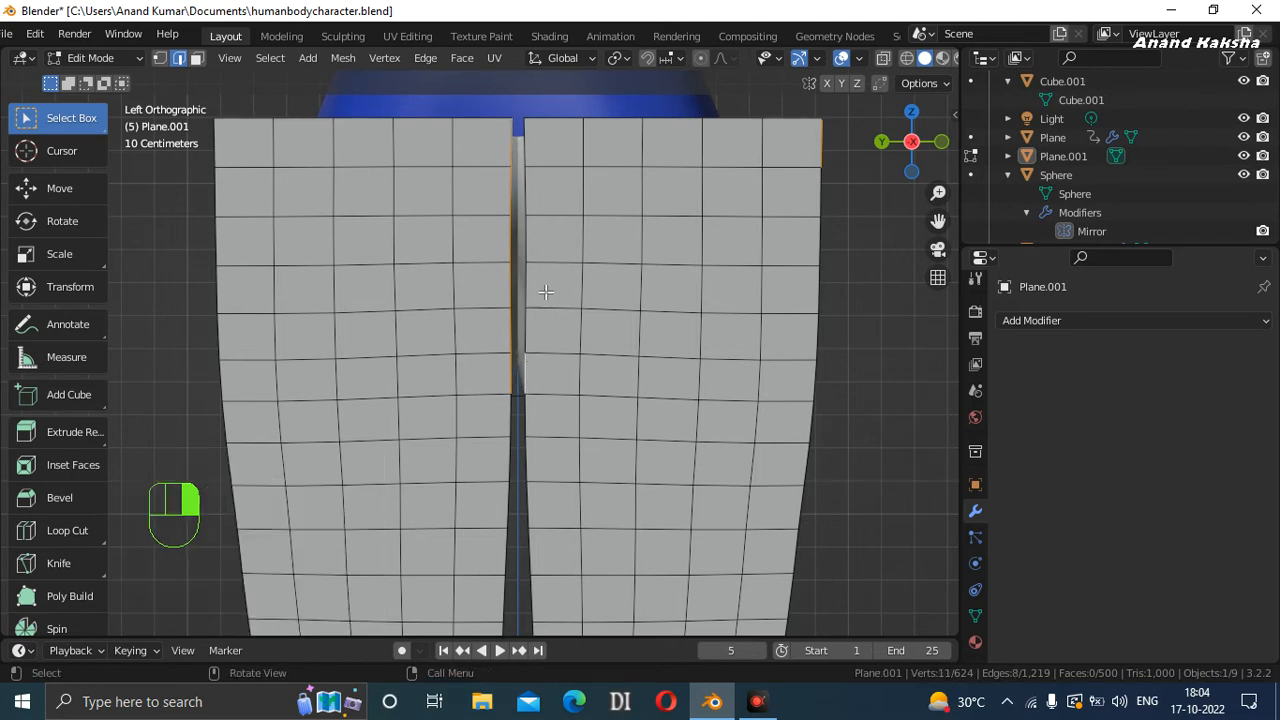
{"action": "left_click", "coordinate": [525, 139], "text": "ctrl"}
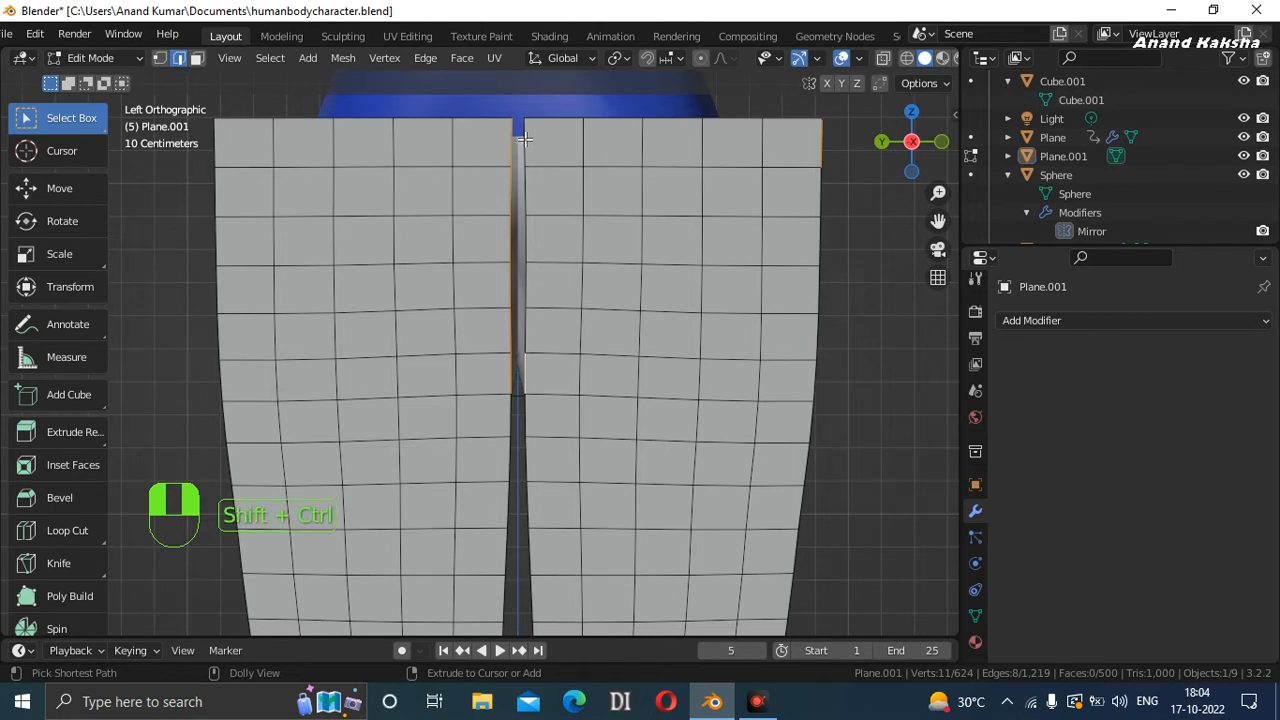
{"action": "left_click", "coordinate": [525, 139], "text": "ctrl+shift"}
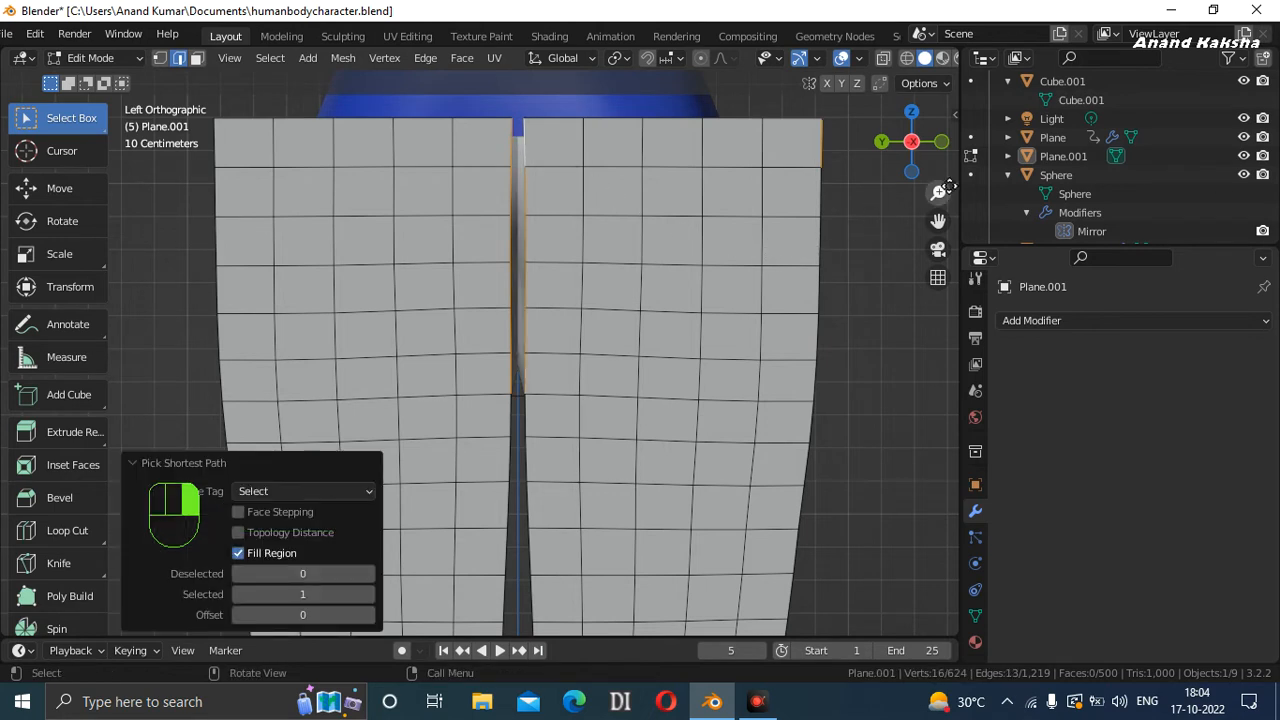
{"action": "key", "text": "ctrl+e"}
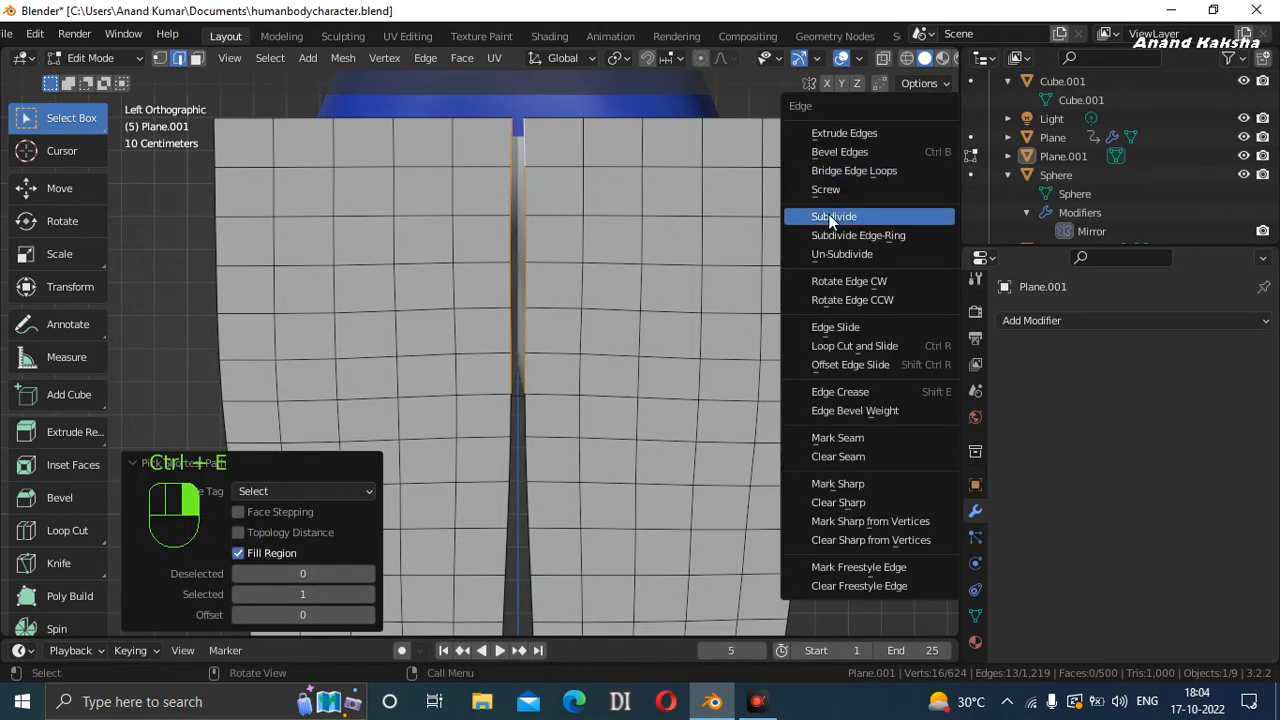
{"action": "left_click", "coordinate": [842, 171]}
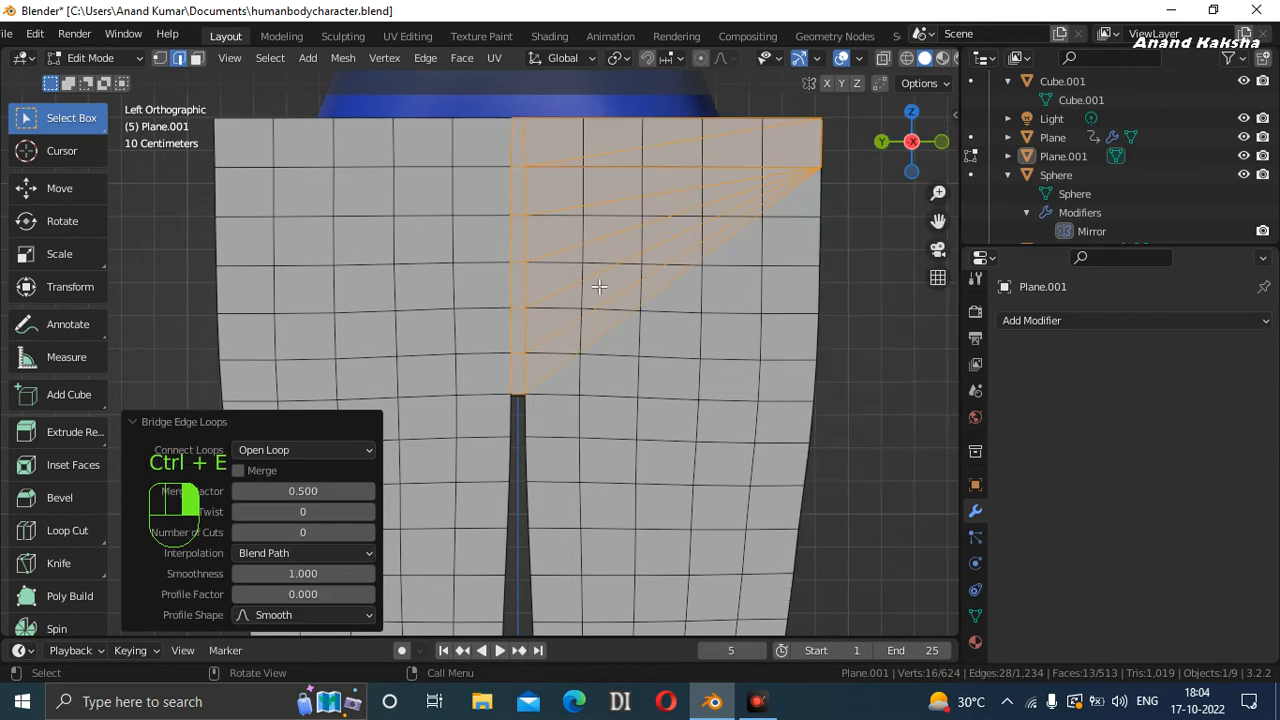
Undo the bridge and the edge selection on the second leg panel.
{"action": "key", "text": "ctrl+z"}
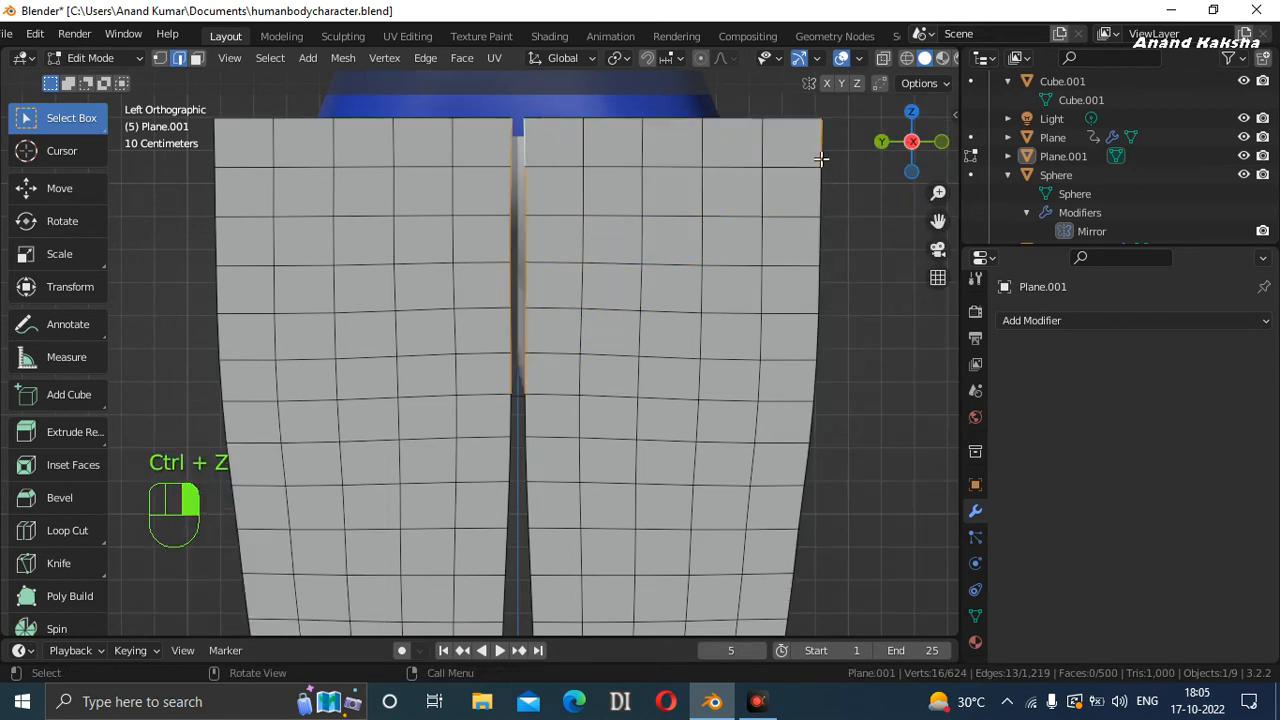
{"action": "key", "text": "ctrl+z"}
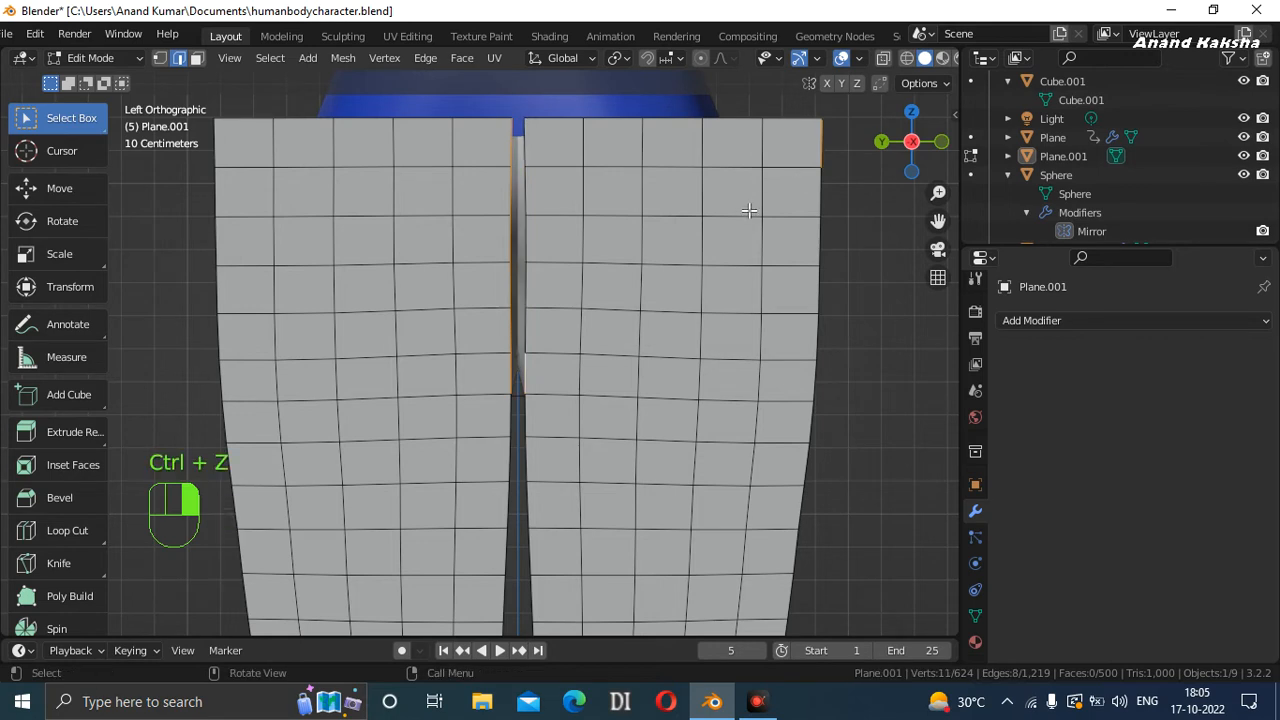
{"action": "key", "text": "ctrl+z"}
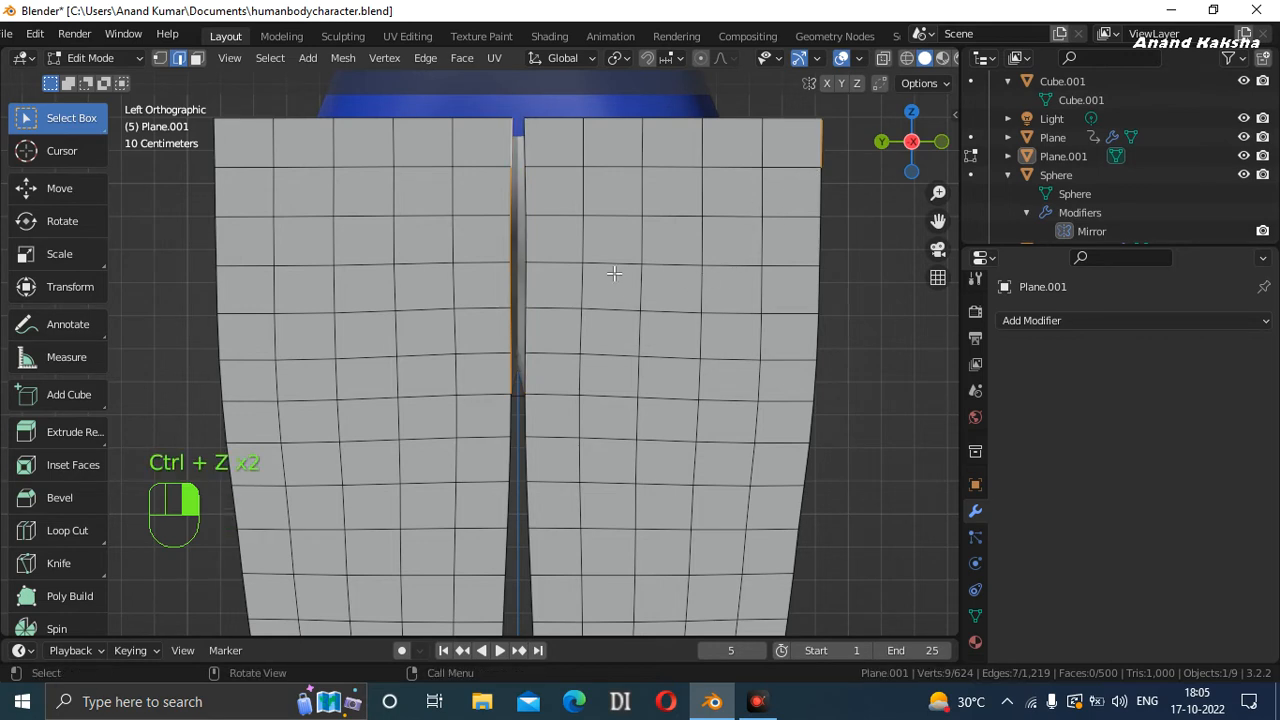
Start a fresh selection of only the facing center gap edges on both leg panels, from the crotch to the waist.
{"action": "left_click", "coordinate": [762, 232]}
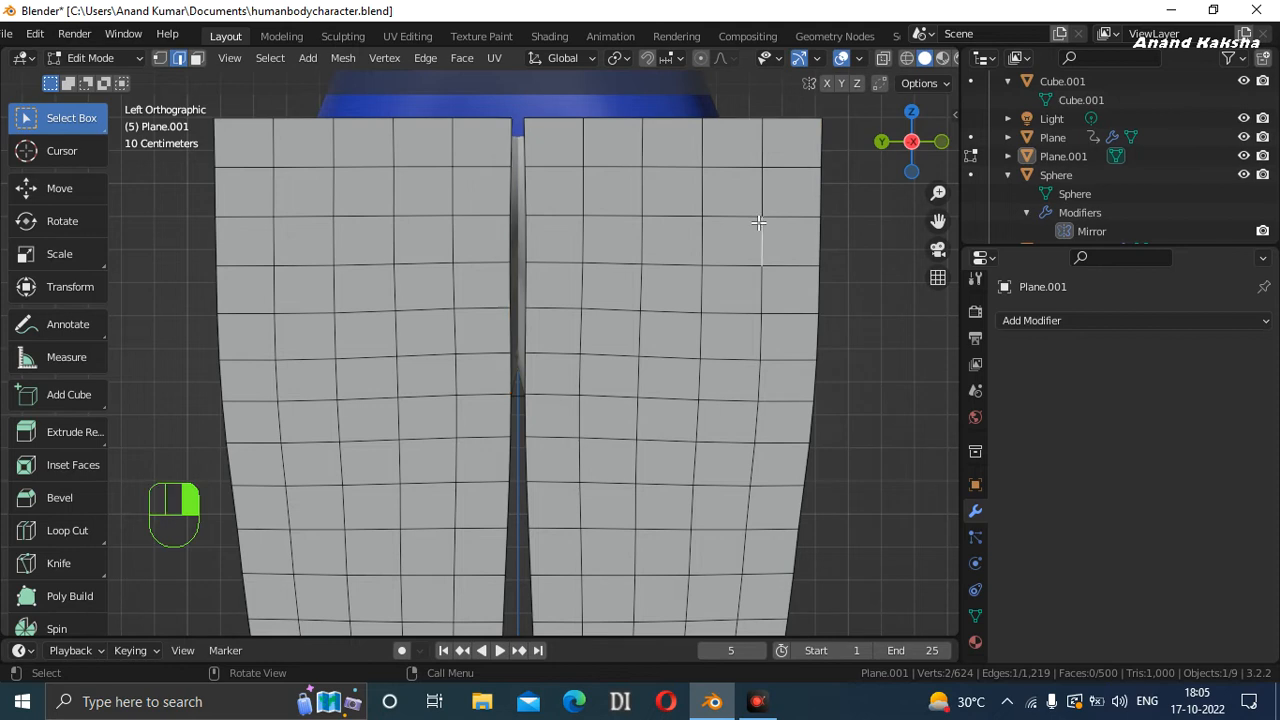
{"action": "left_click", "coordinate": [509, 331]}
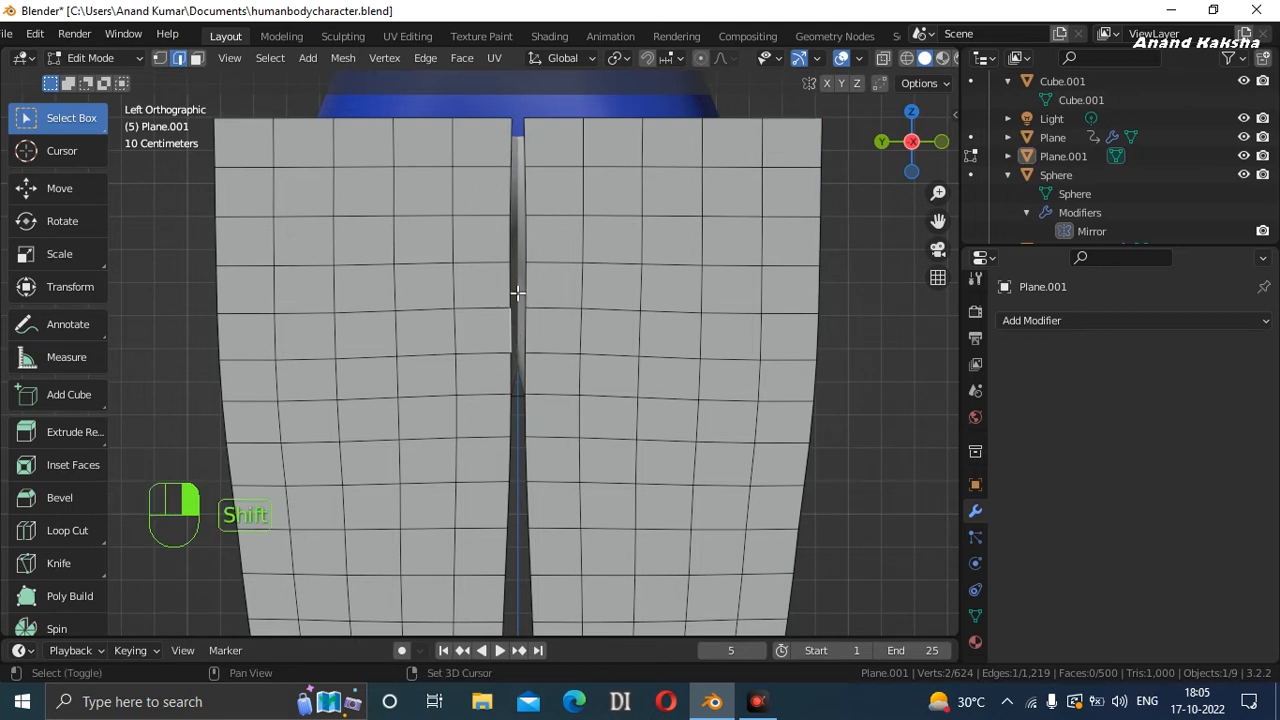
{"action": "left_click", "coordinate": [511, 372], "text": "shift"}
{"action": "left_click", "coordinate": [511, 135], "text": "ctrl+shift"}
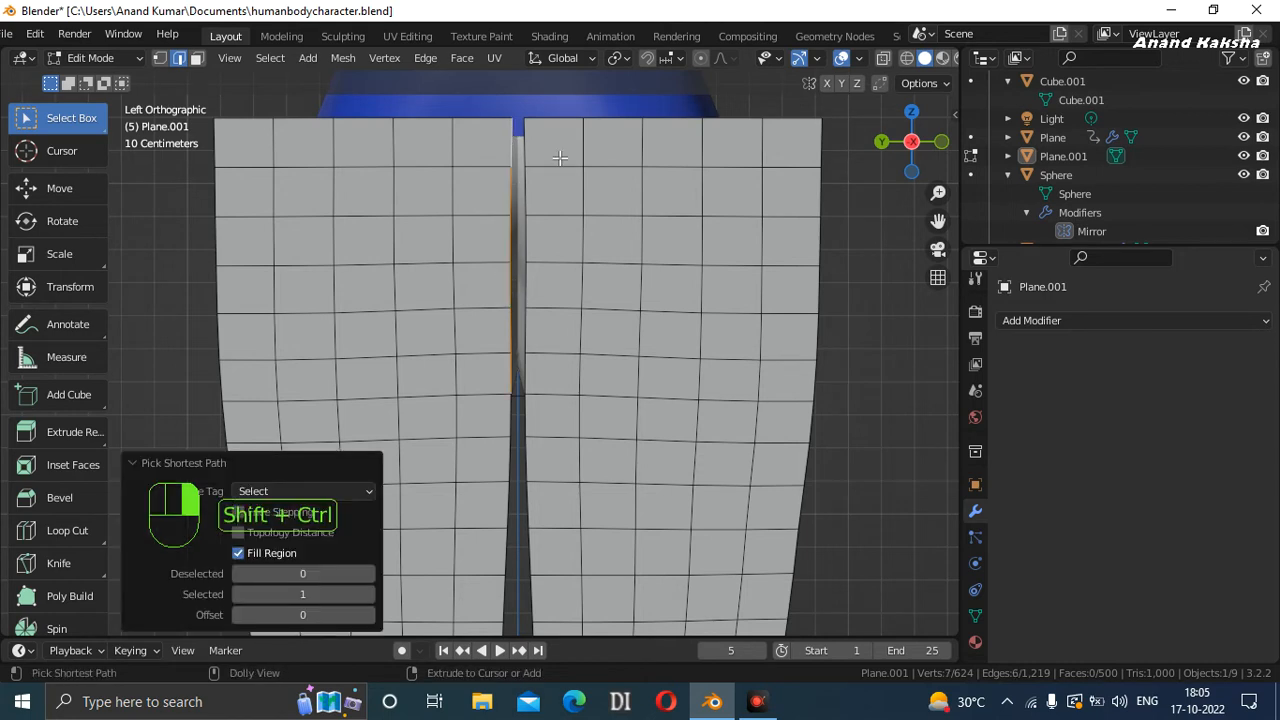
{"action": "left_click", "coordinate": [524, 375], "text": "shift"}
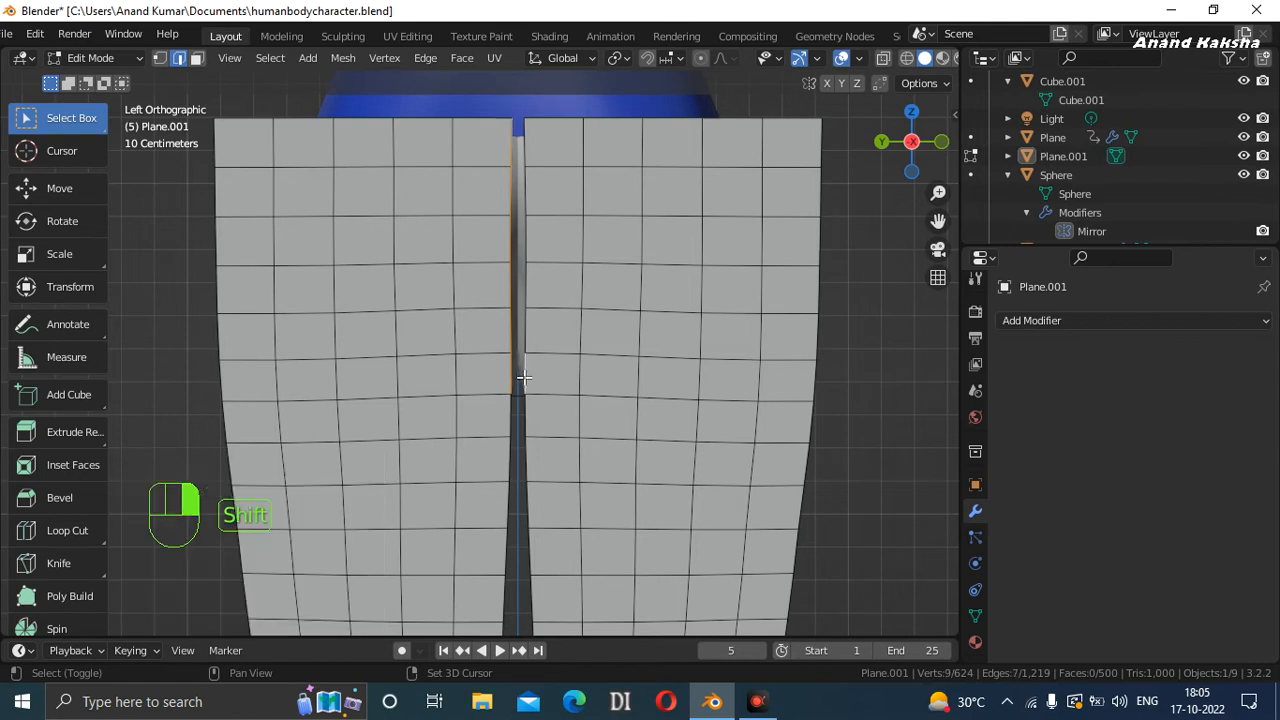
{"action": "left_click", "coordinate": [525, 135], "text": "ctrl+shift"}
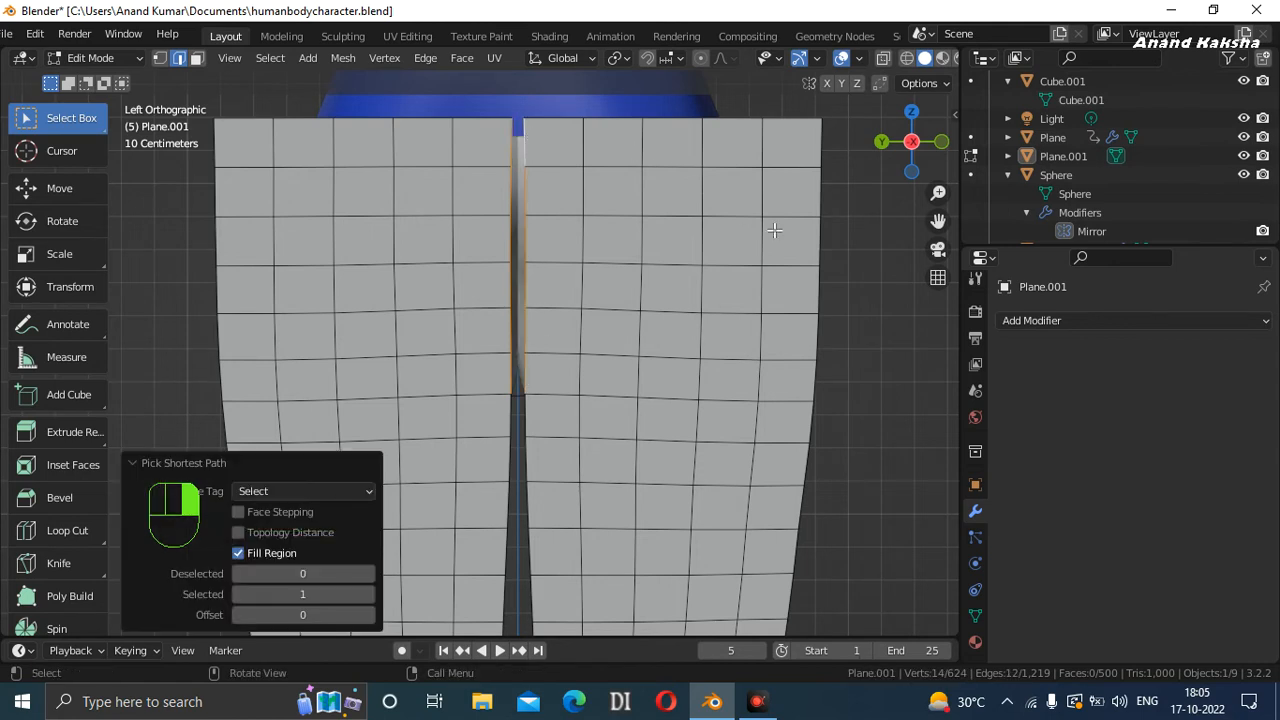
{"action": "left_click", "coordinate": [132, 462]}
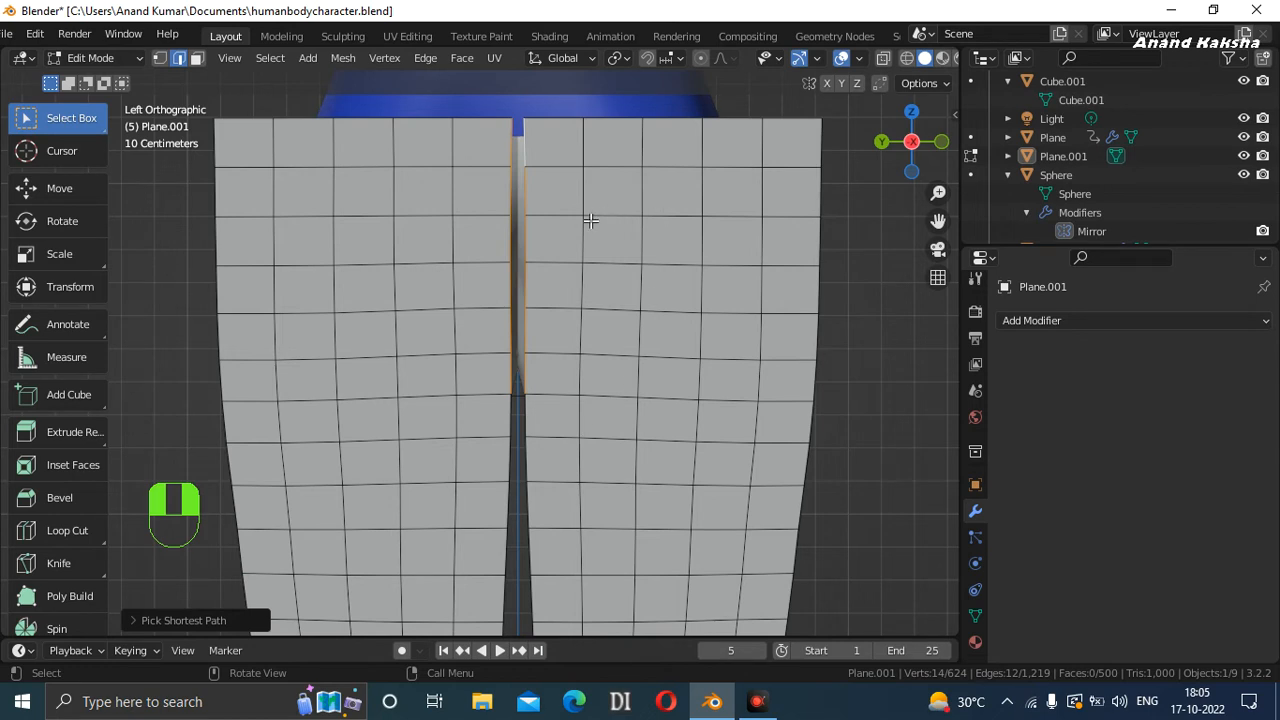
Bridge the selected center gap edges and delete only the faces of the bridge, keeping its connecting edges.
{"action": "key", "text": "ctrl+e"}
{"action": "left_click", "coordinate": [530, 222]}
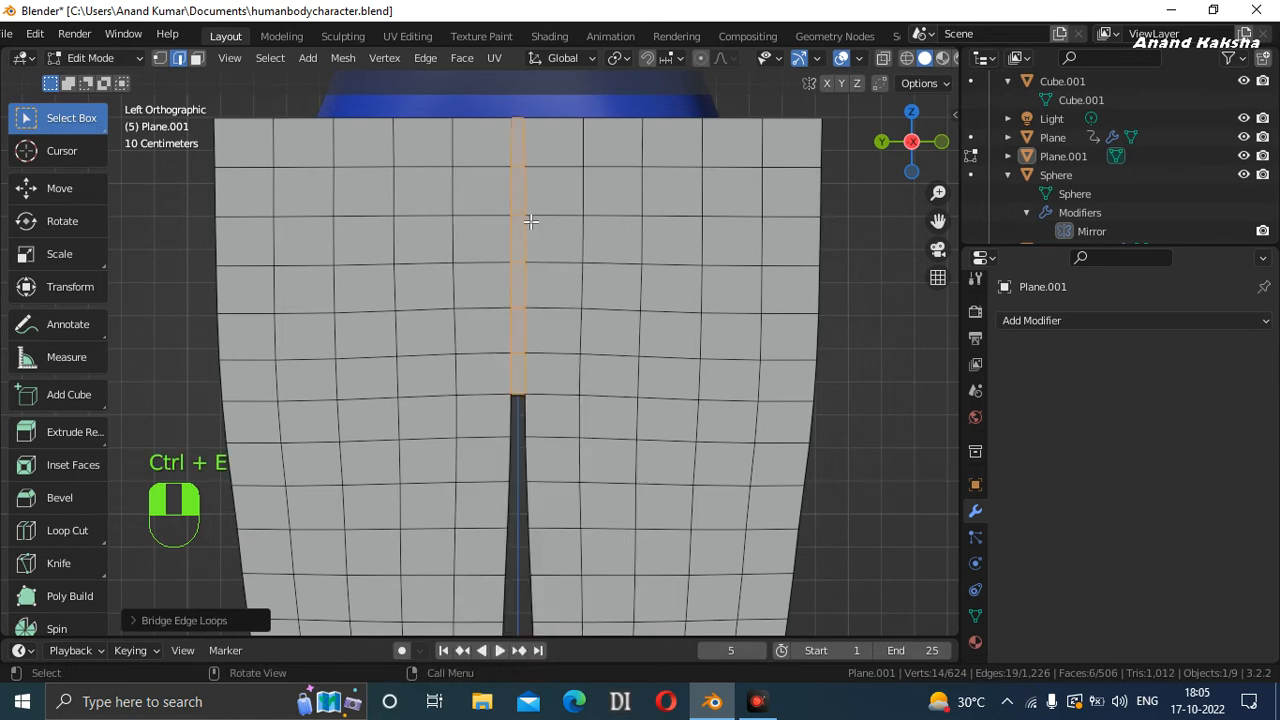
{"action": "key", "text": "x"}
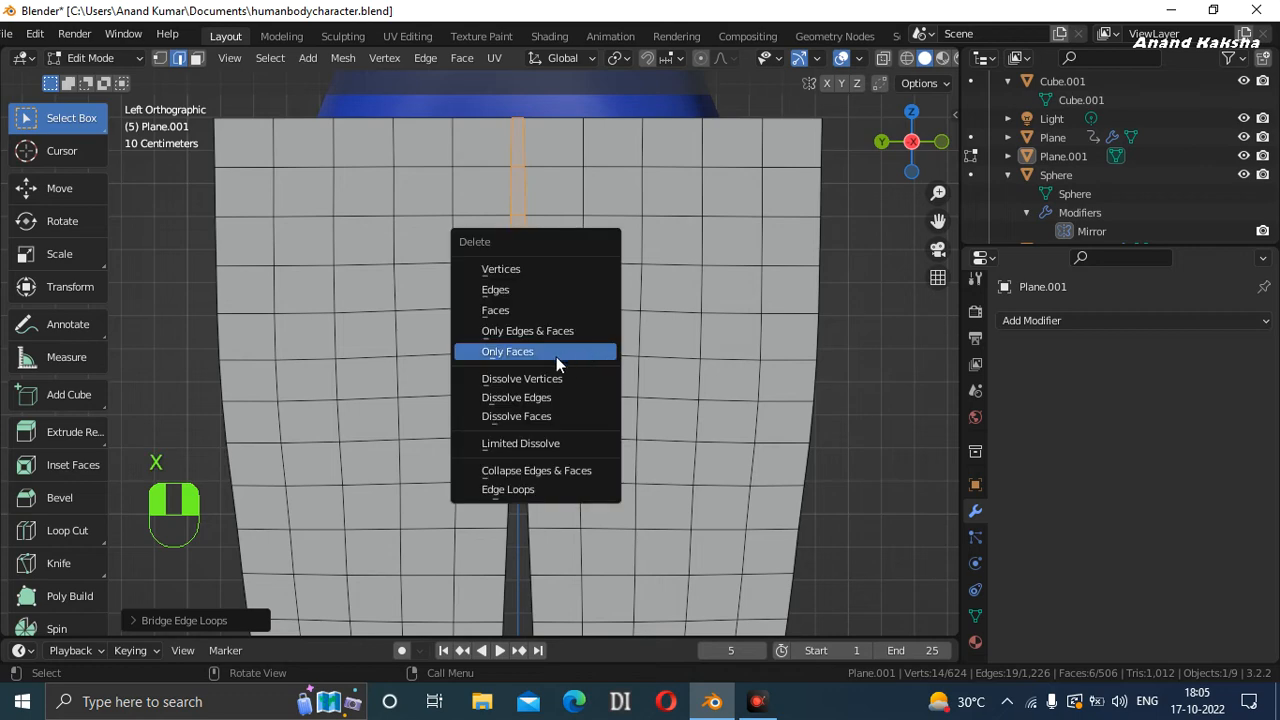
{"action": "left_click", "coordinate": [514, 348]}
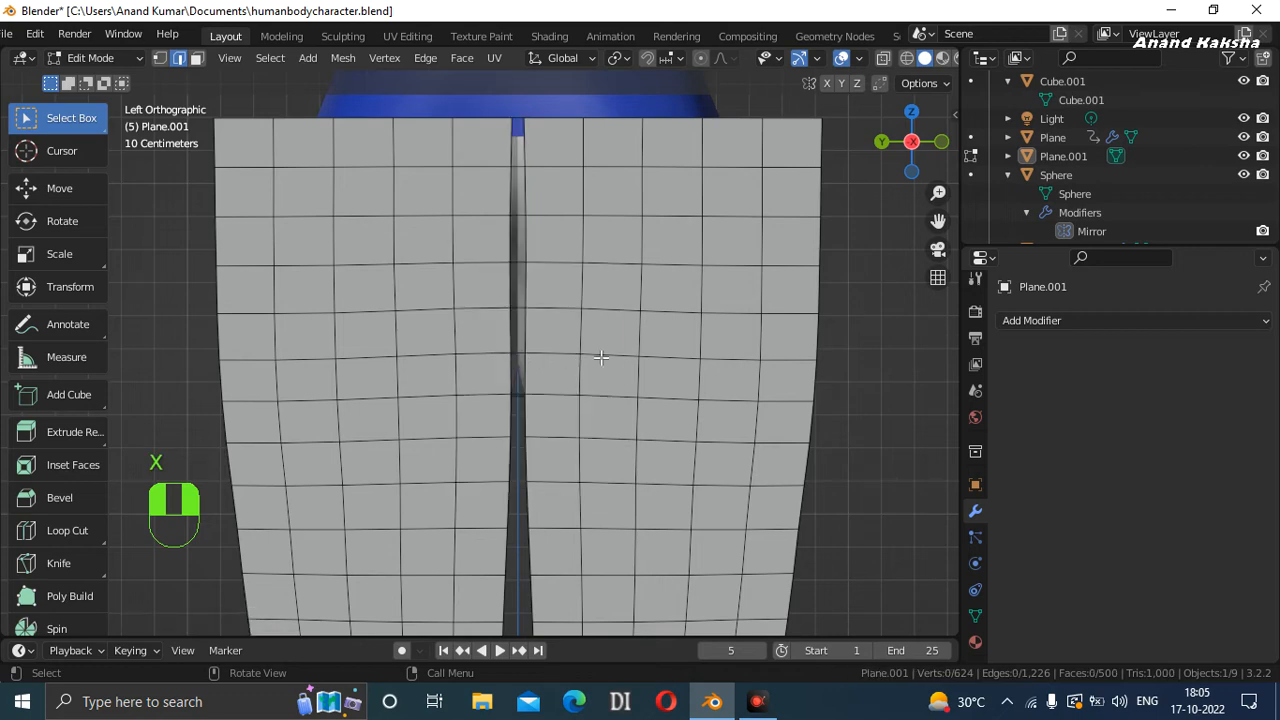
Return the trousers to Object Mode and select the blue shirt to view its cloth physics settings.
{"action": "left_click_drag", "start_coordinate": [897, 170], "coordinate": [940, 178]}
{"action": "scroll", "coordinate": [717, 260], "scroll_direction": "down", "scroll_amount": 4}
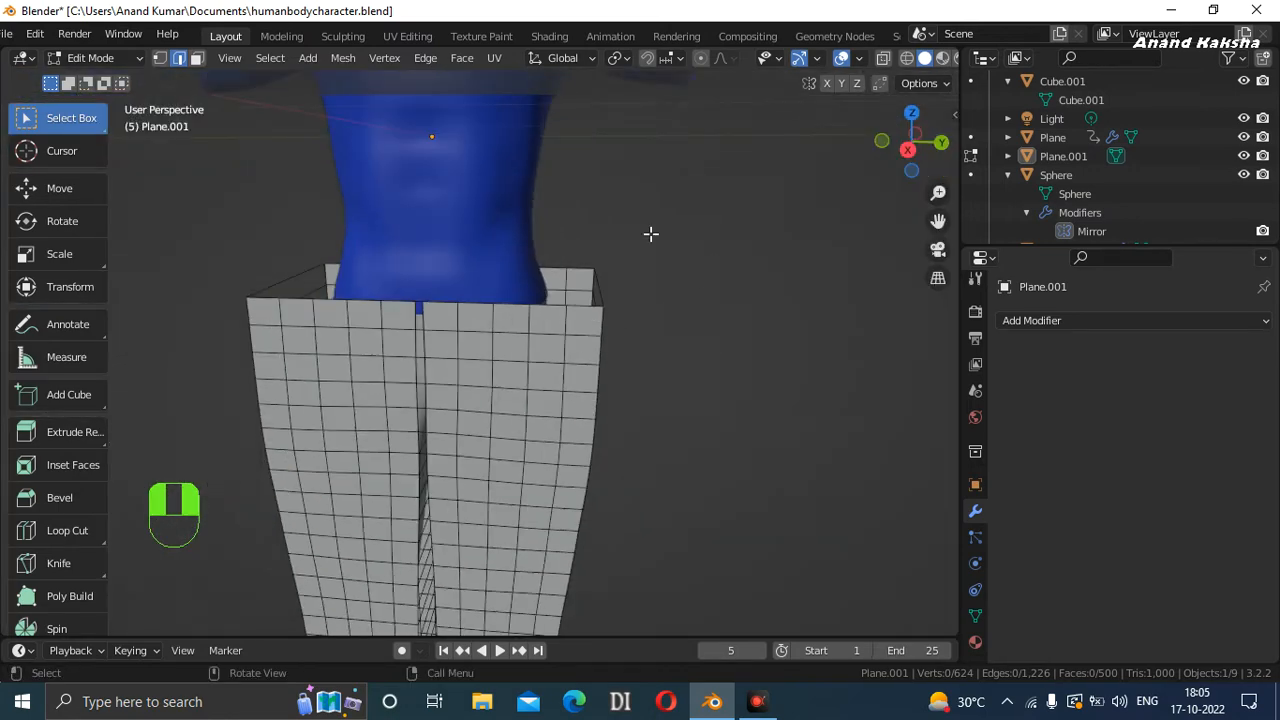
{"action": "left_click_drag", "start_coordinate": [913, 170], "coordinate": [898, 165]}
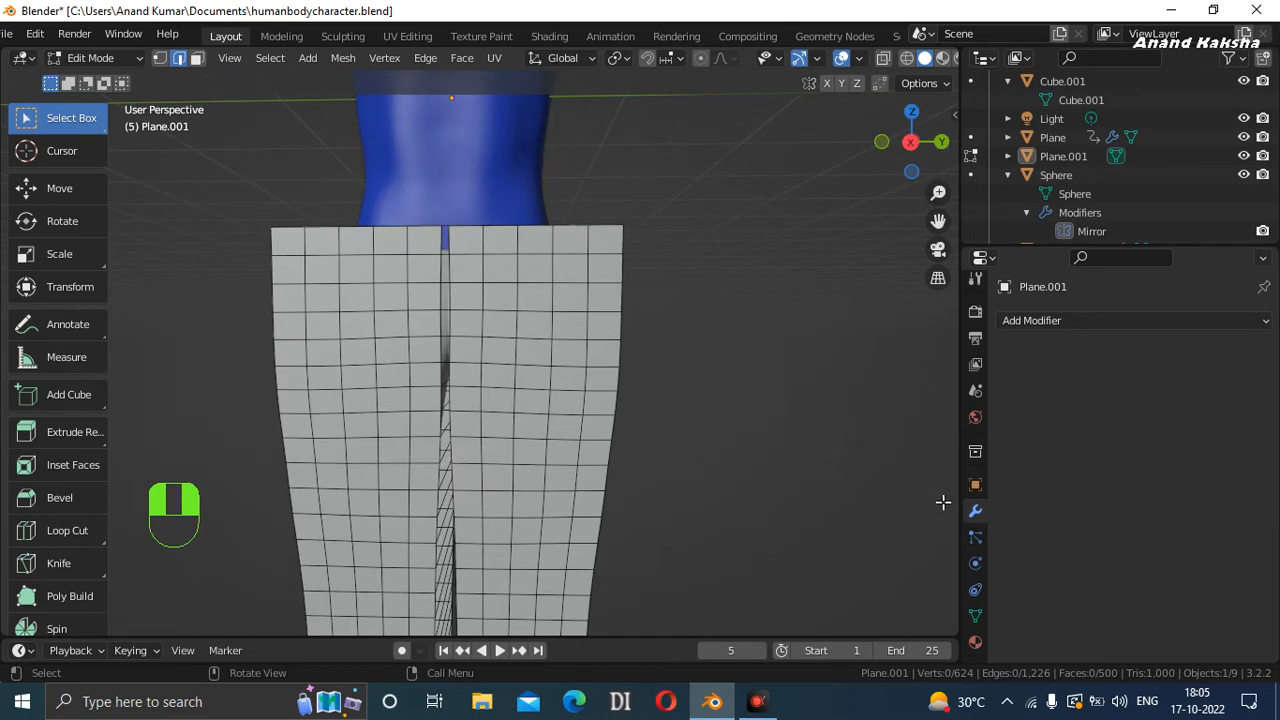
{"action": "left_click", "coordinate": [975, 562]}
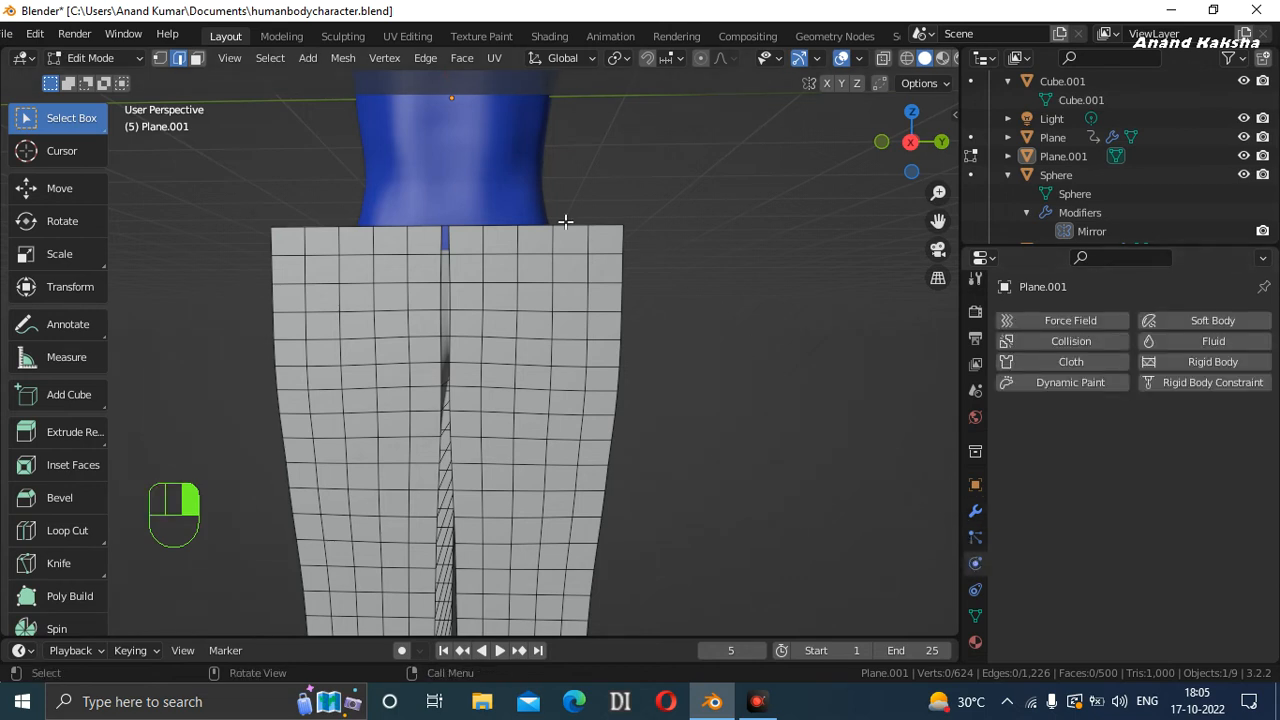
{"action": "scroll", "coordinate": [516, 204], "scroll_direction": "down", "scroll_amount": 2}
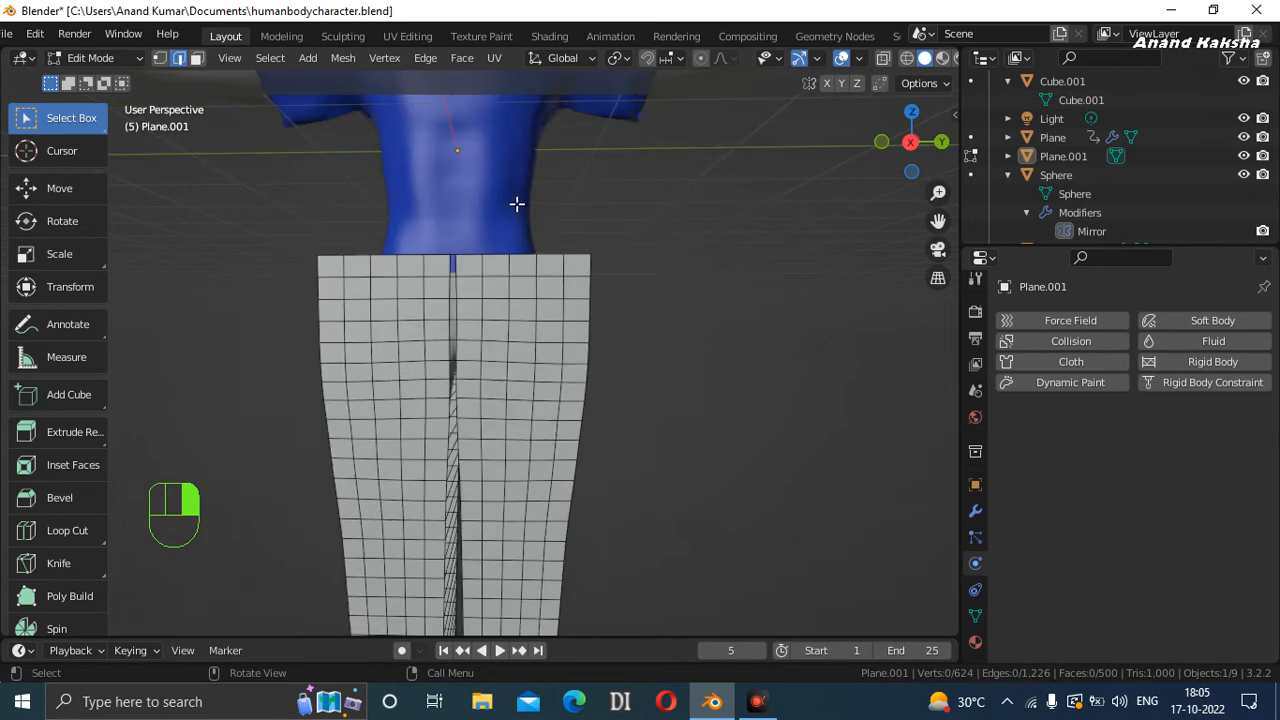
{"action": "scroll", "coordinate": [516, 204], "scroll_direction": "down", "scroll_amount": 3}
{"action": "scroll", "coordinate": [516, 204], "scroll_direction": "up", "scroll_amount": 1}
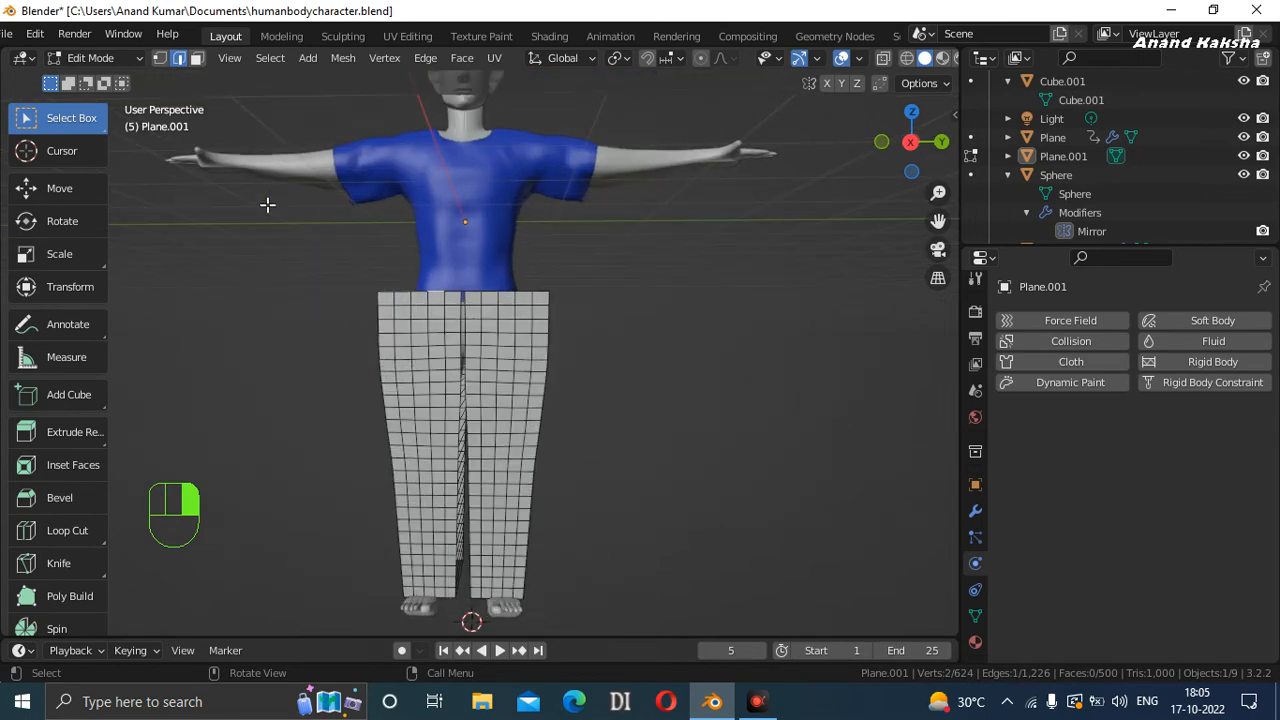
{"action": "left_click", "coordinate": [94, 58]}
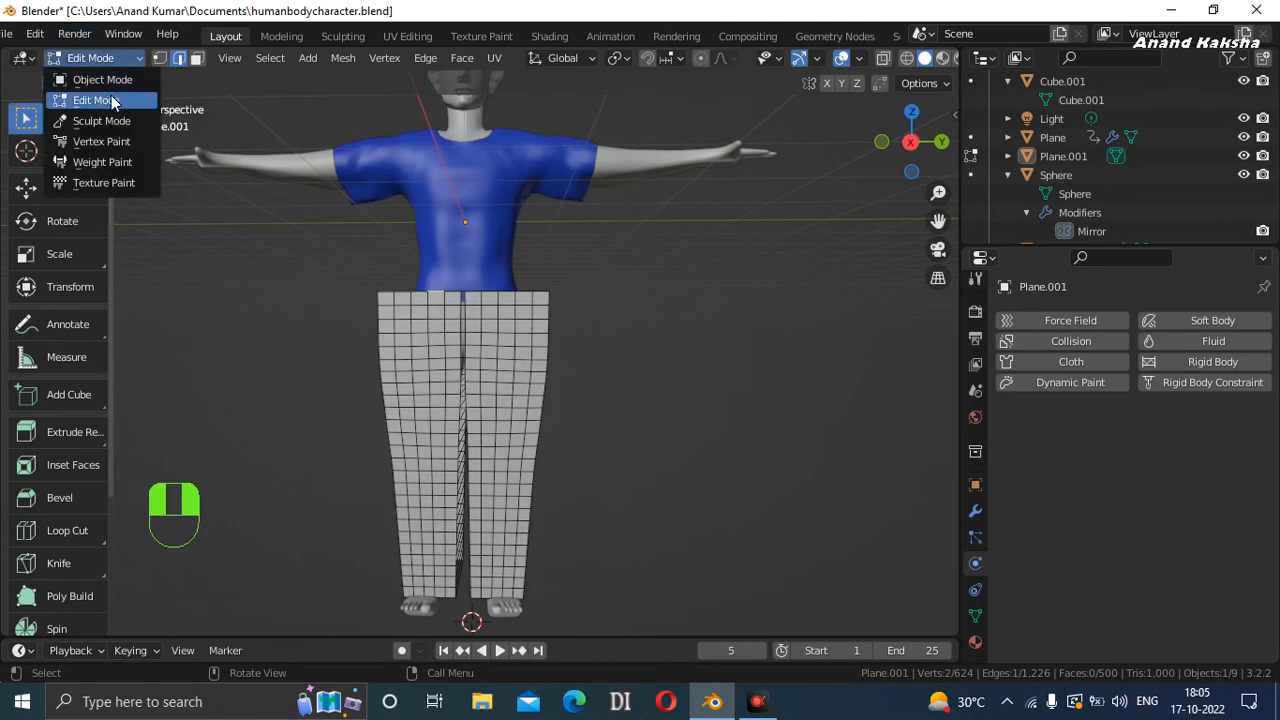
{"action": "left_click", "coordinate": [104, 80]}
{"action": "left_click", "coordinate": [550, 219]}
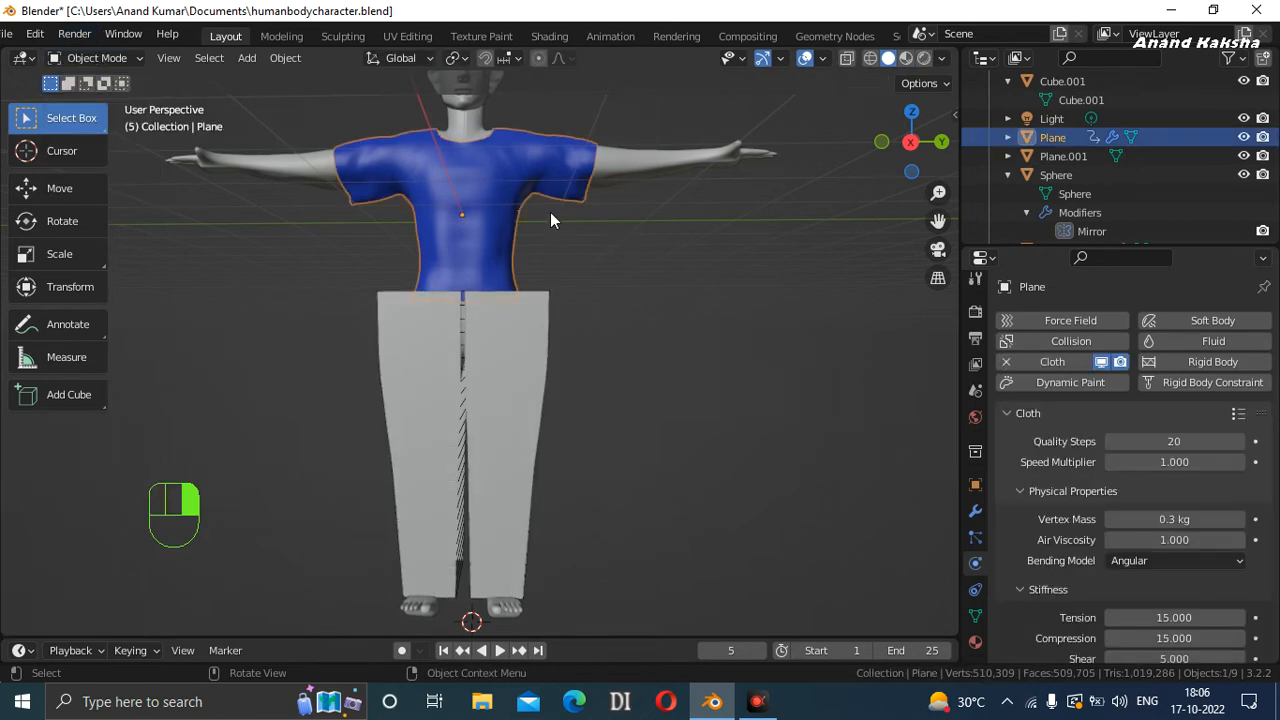
Select the body mesh and bring up the Softbody & Cloth values of its collision physics.
{"action": "left_click", "coordinate": [628, 157]}
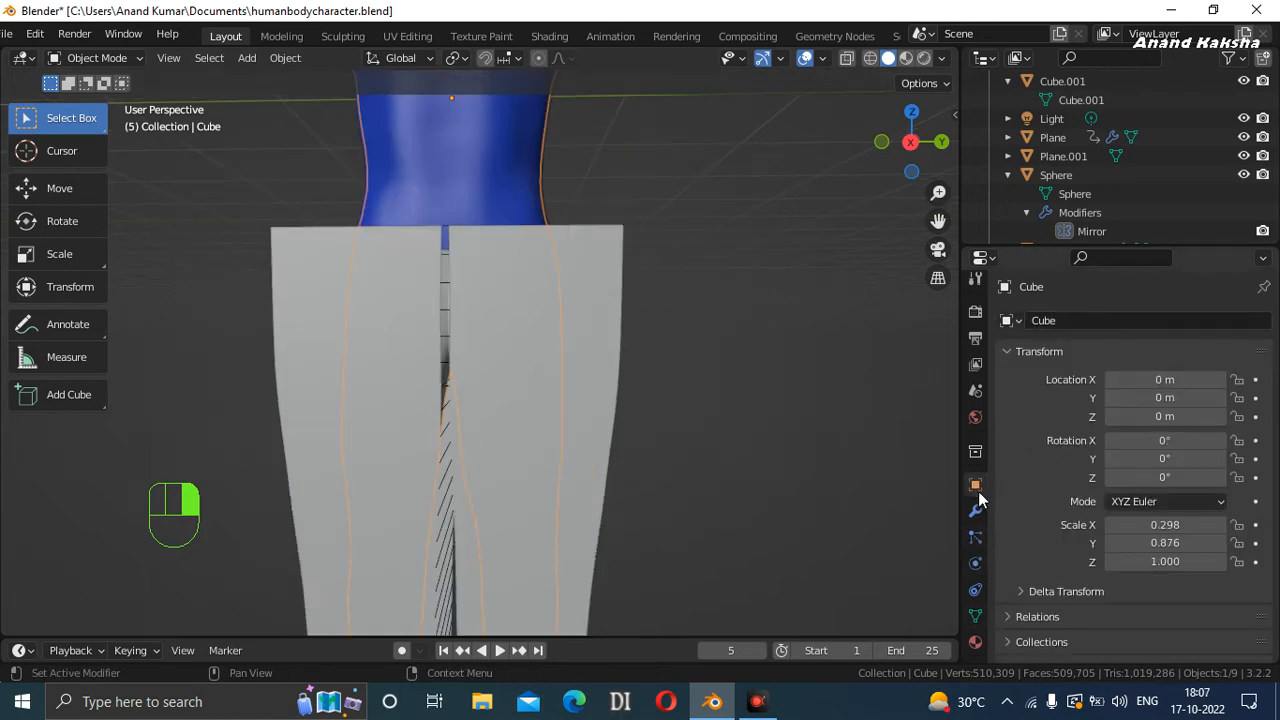
{"action": "left_click", "coordinate": [975, 564]}
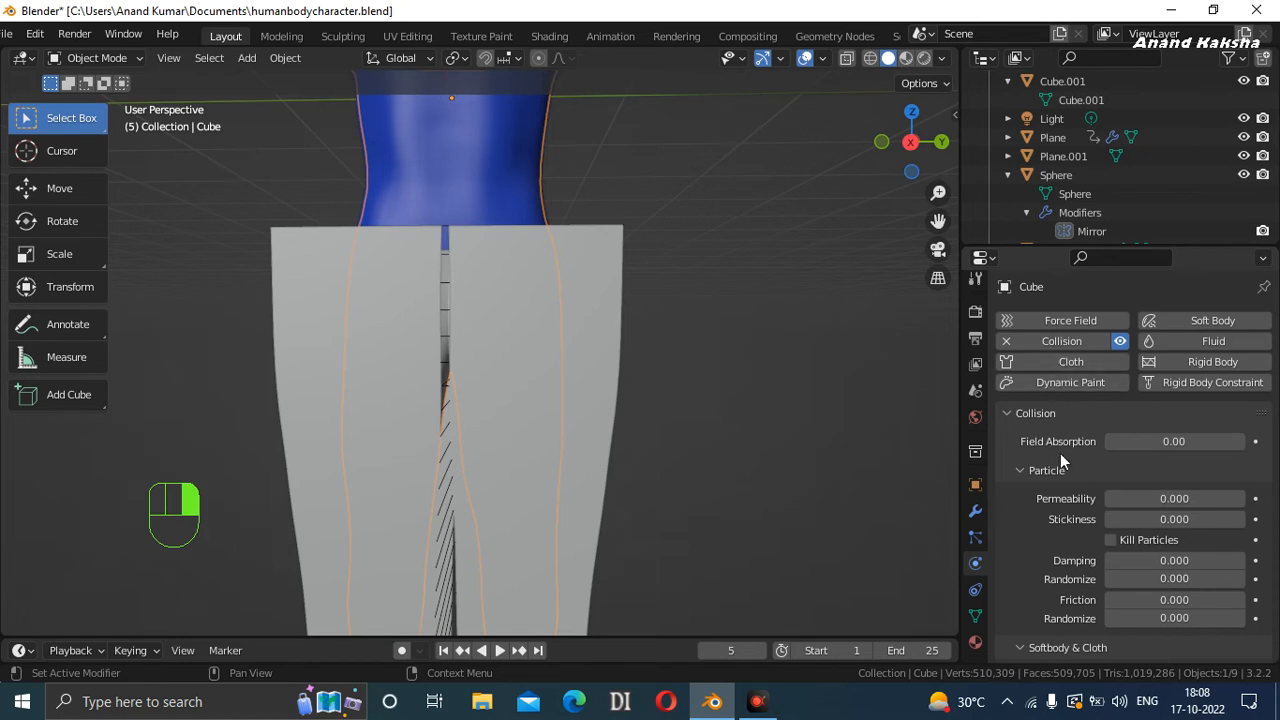
{"action": "scroll", "coordinate": [1060, 460], "scroll_direction": "down", "scroll_amount": 2}
{"action": "scroll", "coordinate": [1058, 488], "scroll_direction": "down", "scroll_amount": 2}
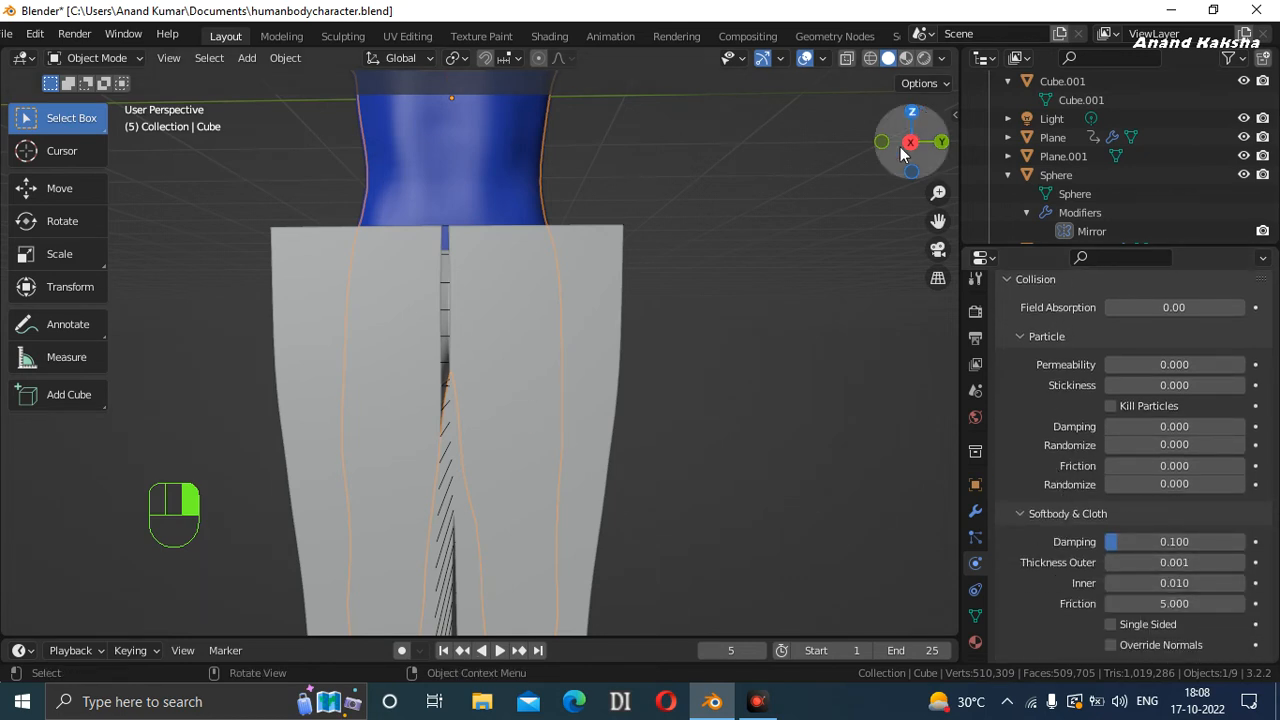
{"action": "left_click_drag", "start_coordinate": [916, 179], "coordinate": [890, 190]}
{"action": "left_click_drag", "start_coordinate": [754, 436], "coordinate": [779, 384]}
{"action": "scroll", "coordinate": [779, 384], "scroll_direction": "down", "scroll_amount": 1}
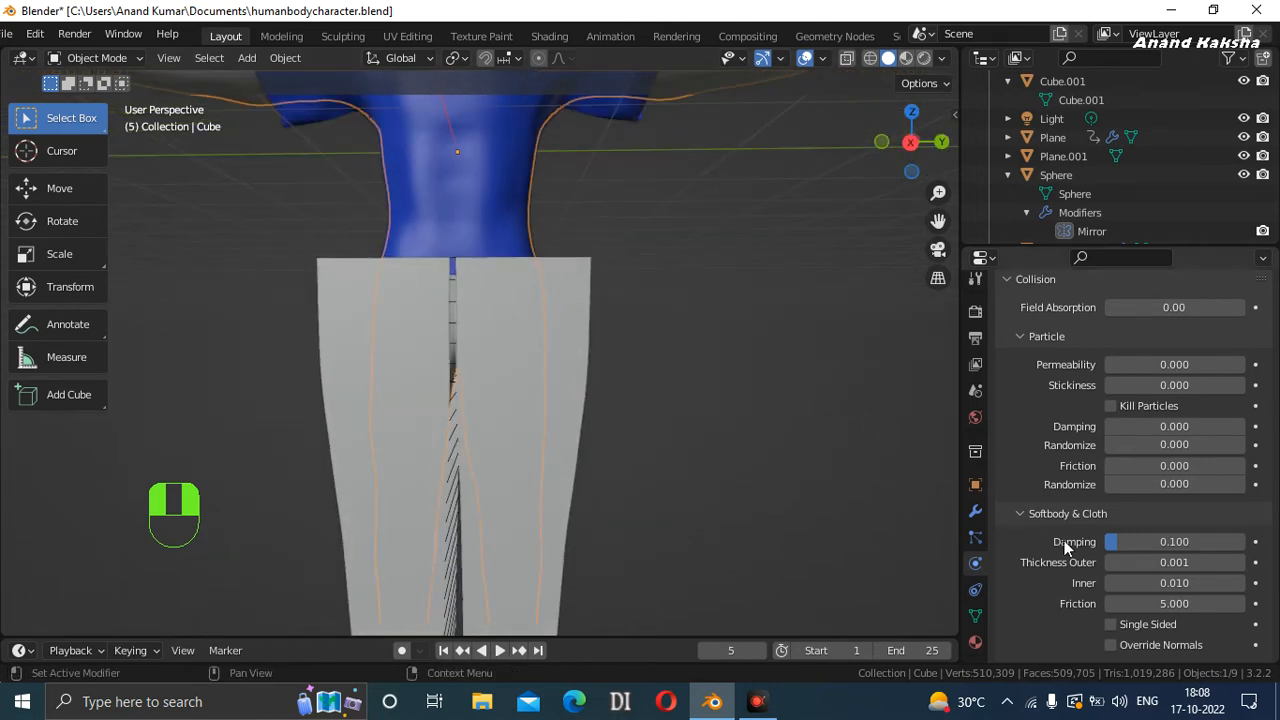
Set the body's Softbody & Cloth collision thickness to 0.020 outer and 0.2 inner.
{"action": "left_click", "coordinate": [1170, 564]}
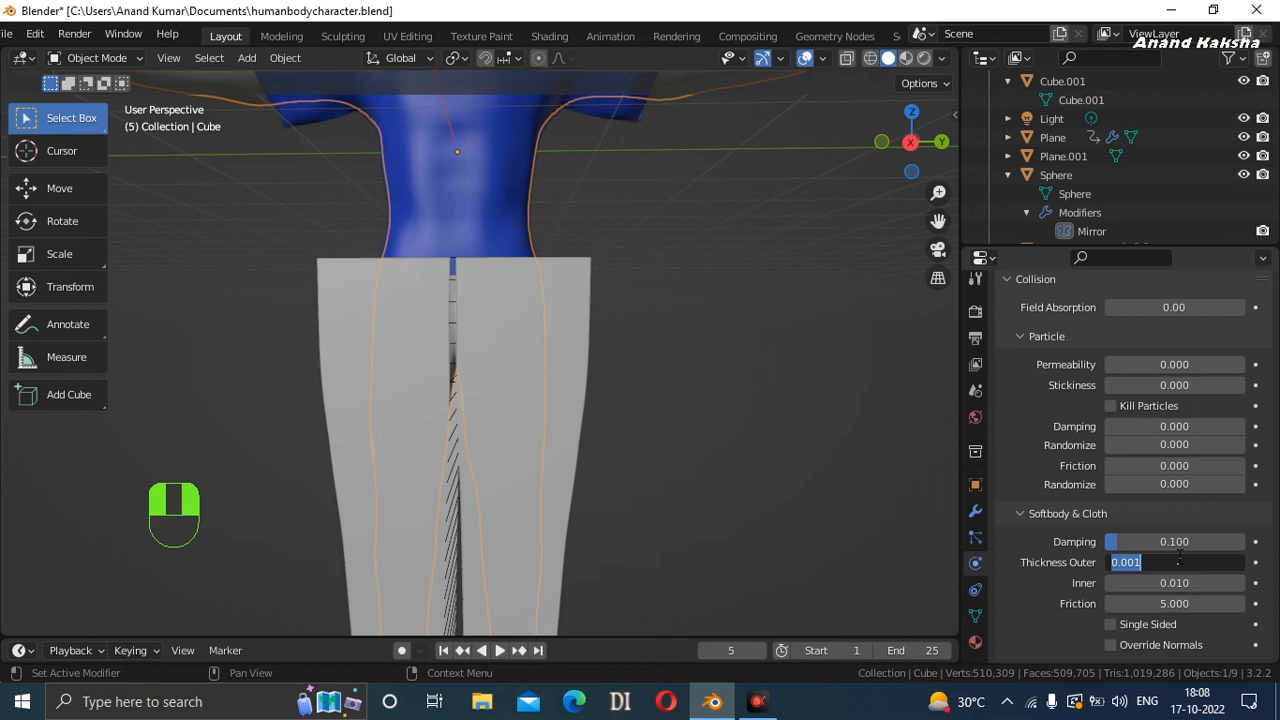
{"action": "key", "text": "BackSpace"}
{"action": "type", "text": ".020"}
{"action": "key", "text": "Return"}
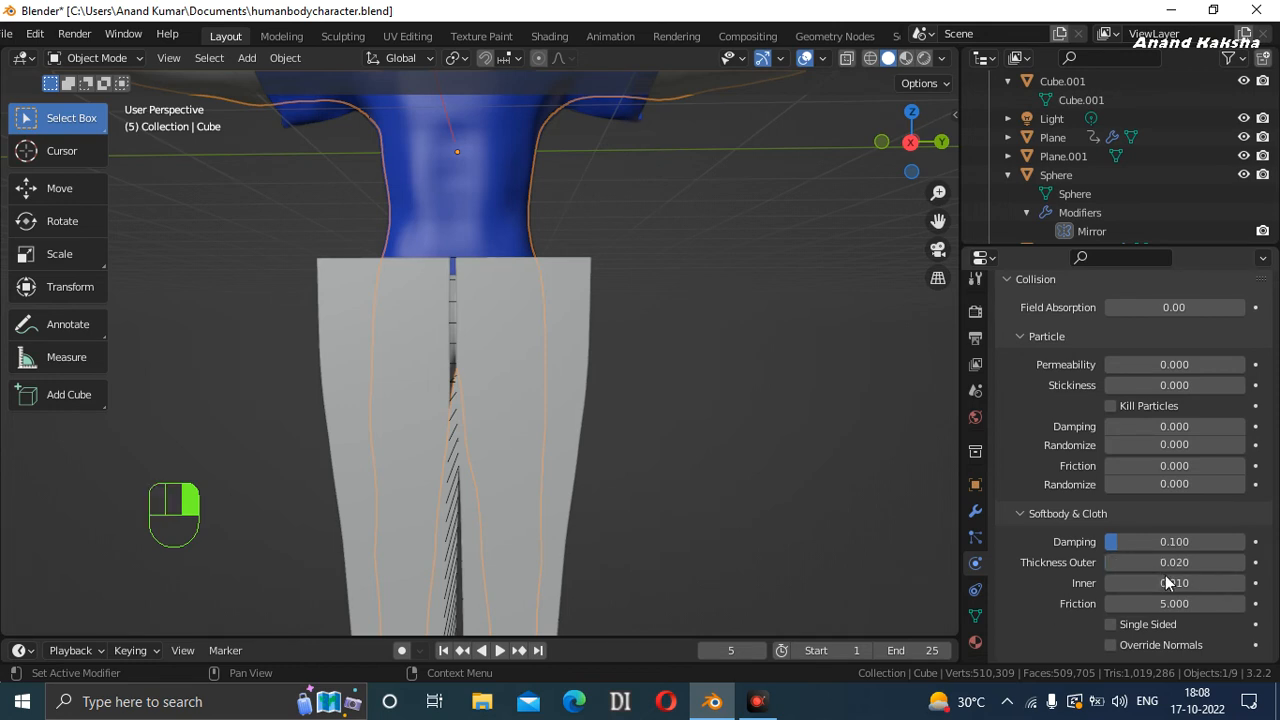
{"action": "left_click", "coordinate": [1165, 575]}
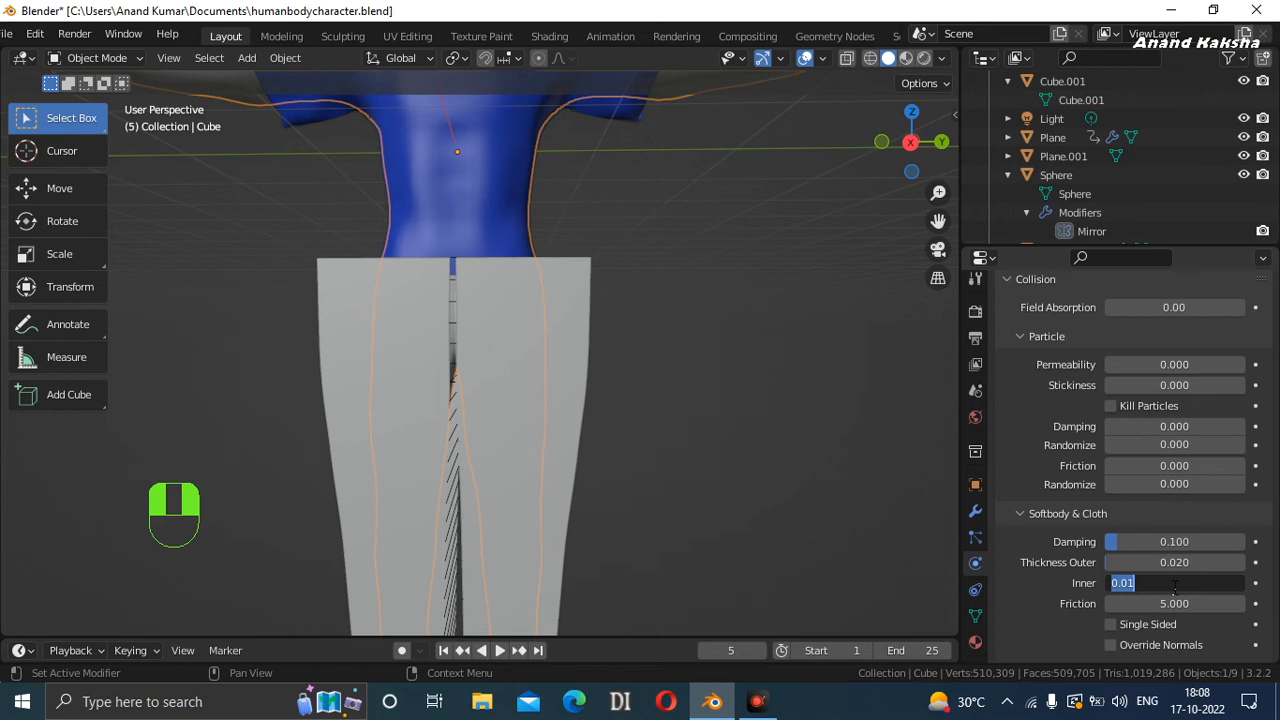
{"action": "type", "text": ".2"}
{"action": "key", "text": "Return"}
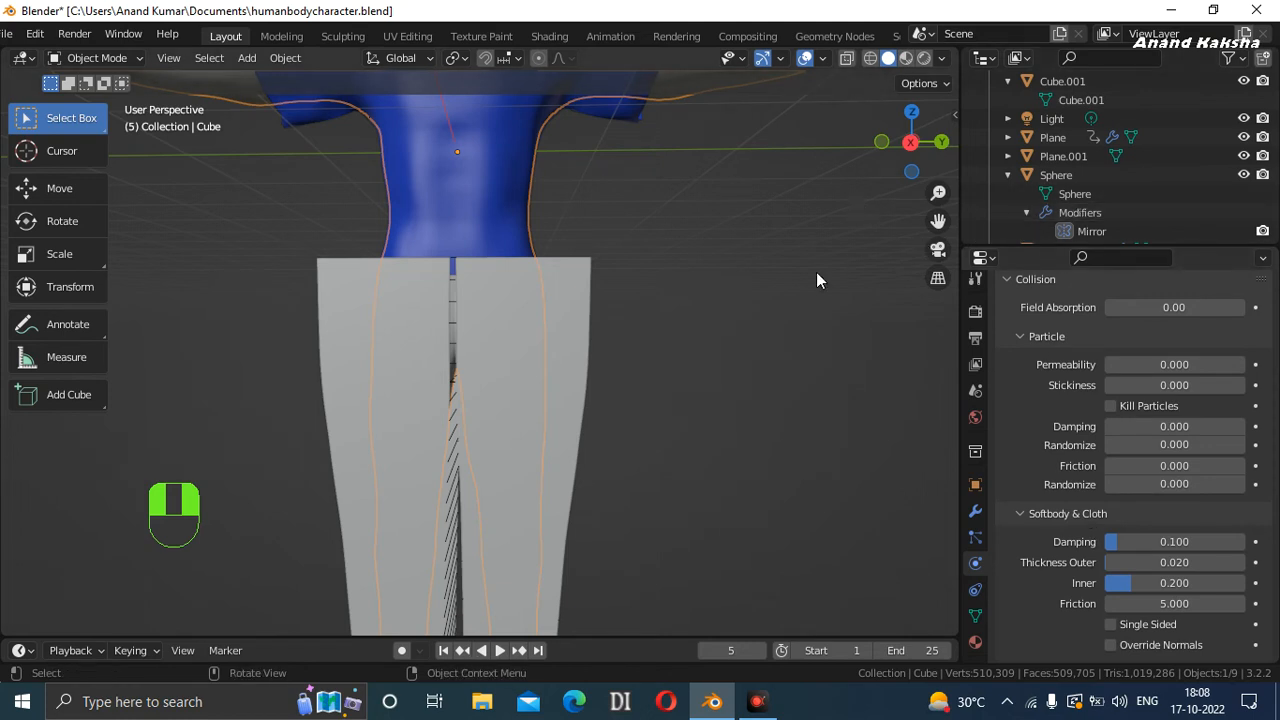
Select the trousers mesh and try adding Cloth physics to it.
{"action": "left_click", "coordinate": [498, 297]}
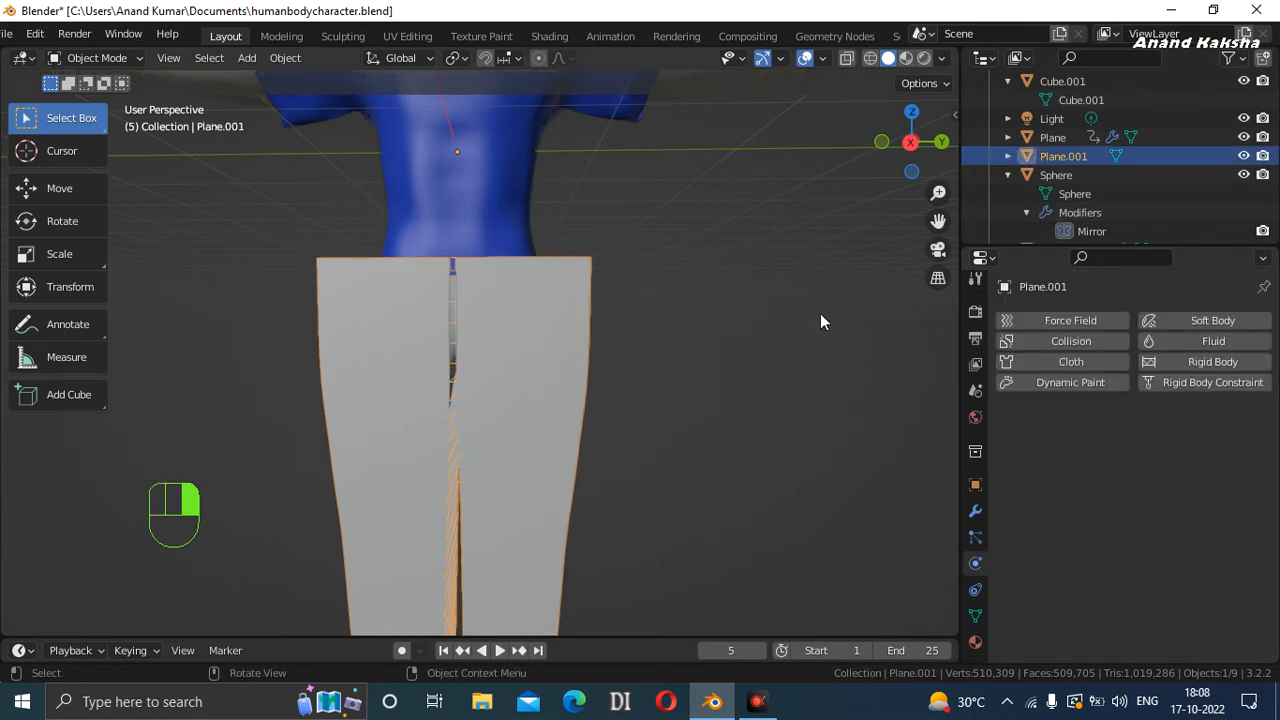
{"action": "left_click", "coordinate": [1053, 363]}
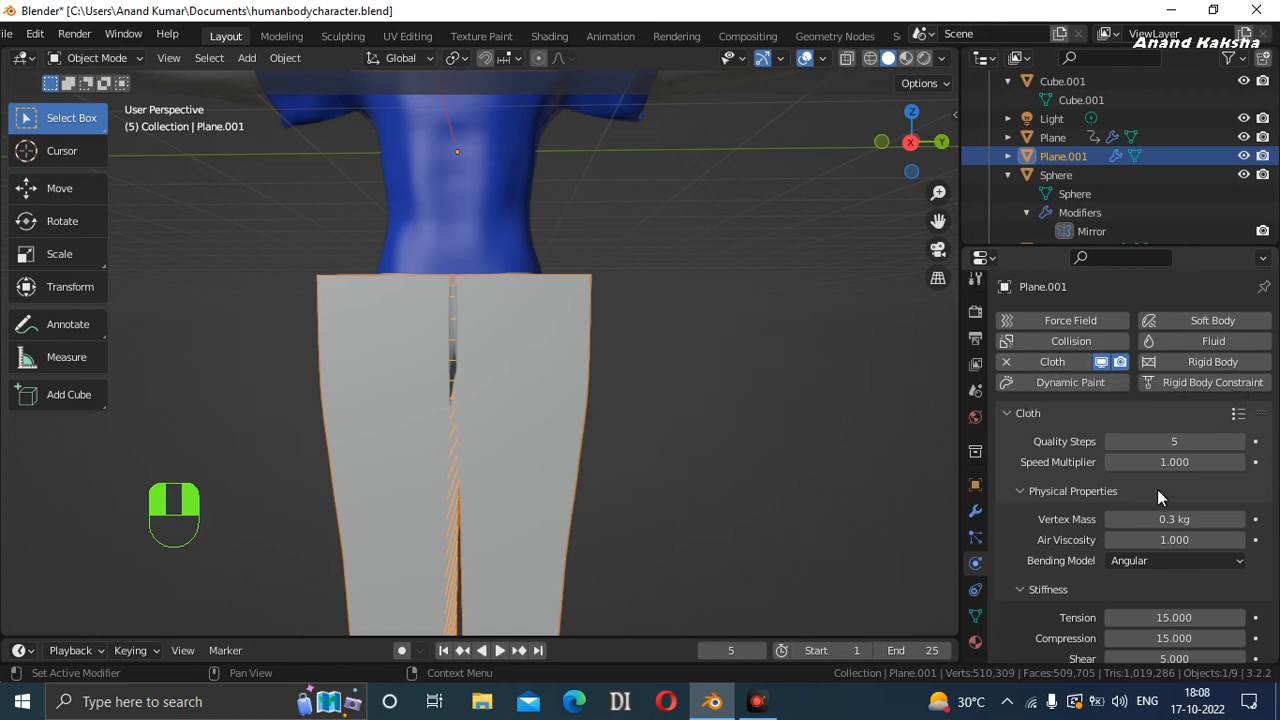
{"action": "scroll", "coordinate": [1150, 492], "scroll_direction": "down", "scroll_amount": 3}
{"action": "scroll", "coordinate": [642, 410], "scroll_direction": "down", "scroll_amount": 3}
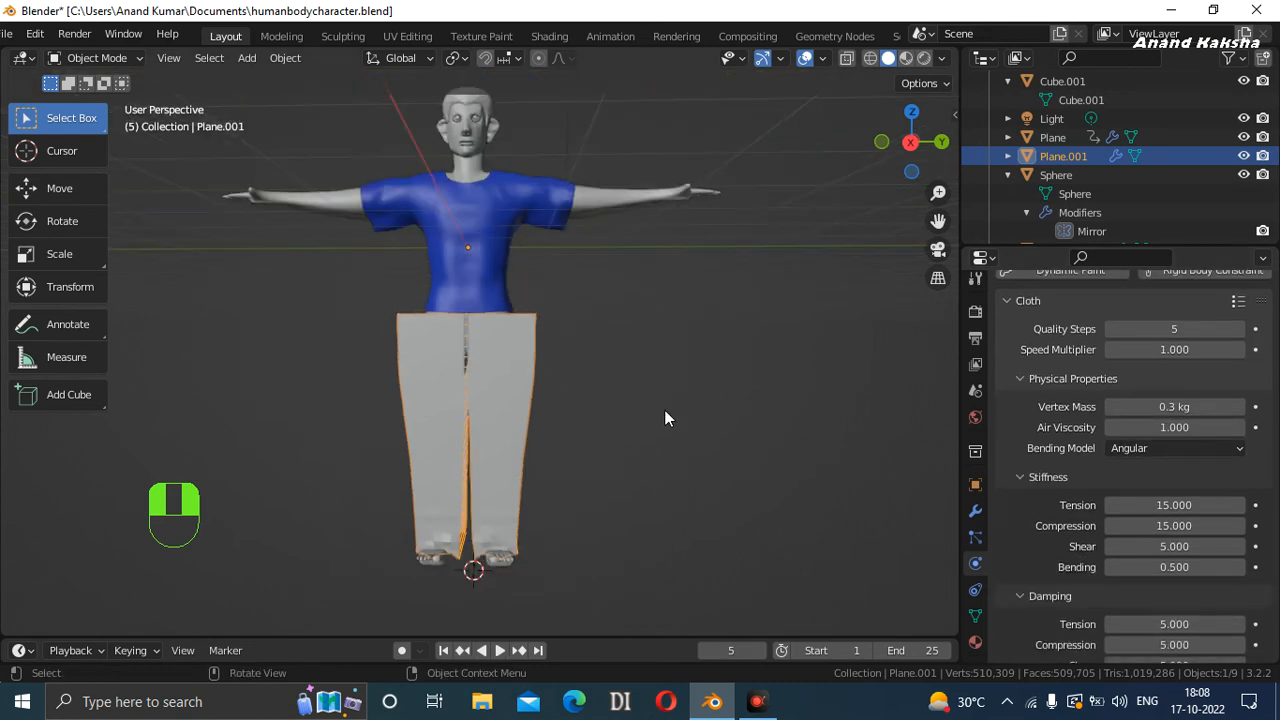
{"action": "scroll", "coordinate": [664, 417], "scroll_direction": "up", "scroll_amount": 3}
{"action": "mouse_move", "coordinate": [899, 160]}
{"action": "left_mouse_down"}
{"action": "mouse_move", "coordinate": [905, 125]}
{"action": "mouse_move", "coordinate": [911, 161]}
{"action": "left_mouse_up"}
{"action": "left_click_drag", "start_coordinate": [937, 221], "coordinate": [923, 55]}
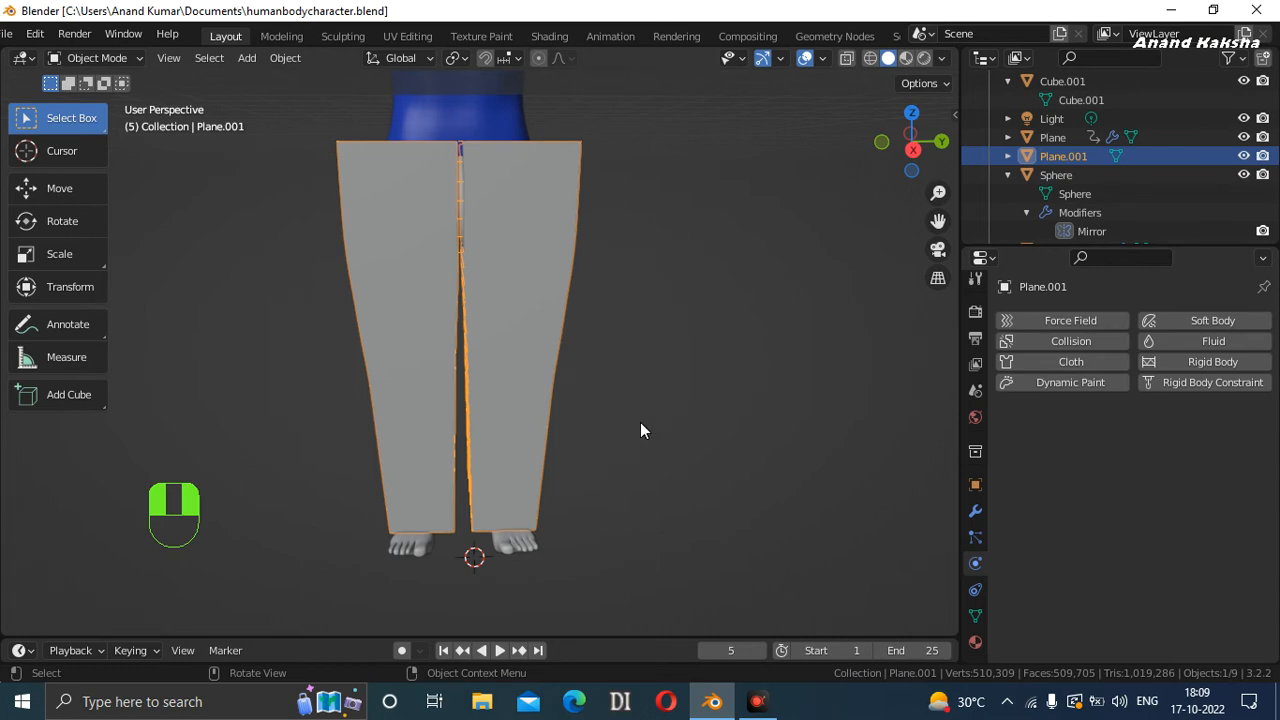
Apply the scale of the trousers mesh and add Cloth physics to it.
{"action": "key", "text": "ctrl+a"}
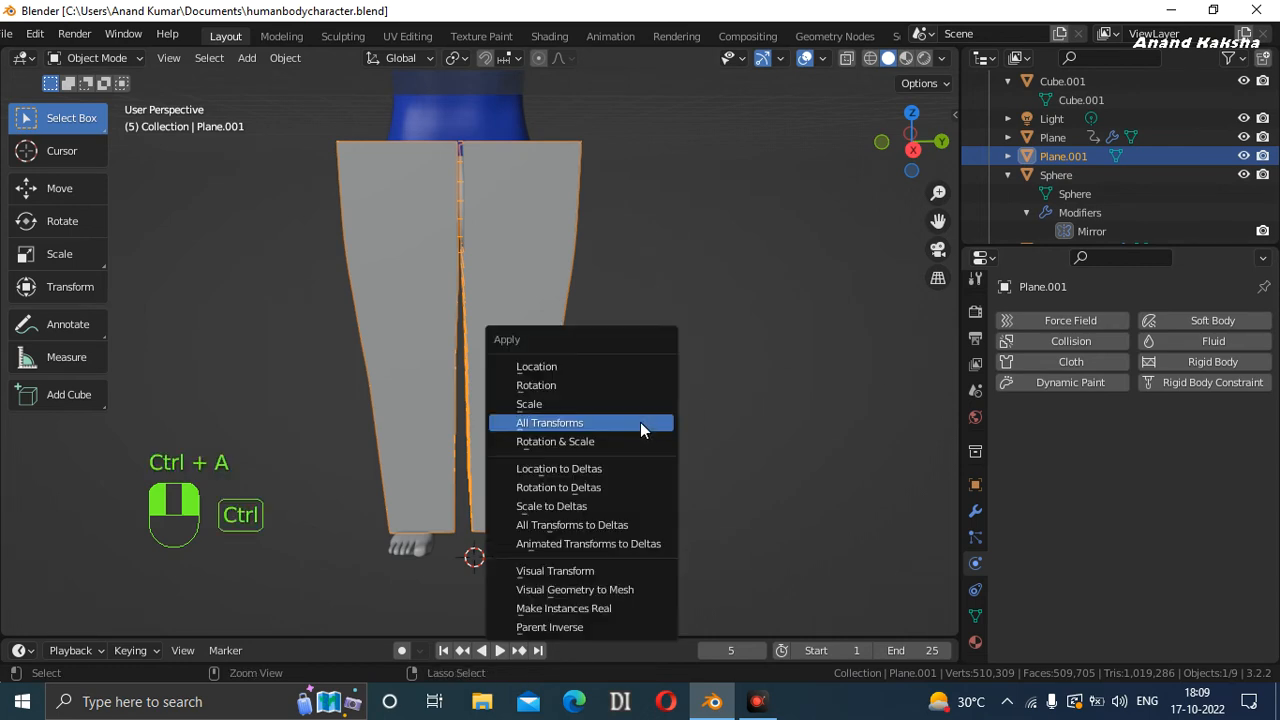
{"action": "left_click", "coordinate": [577, 404]}
{"action": "left_click_drag", "start_coordinate": [900, 158], "coordinate": [906, 188]}
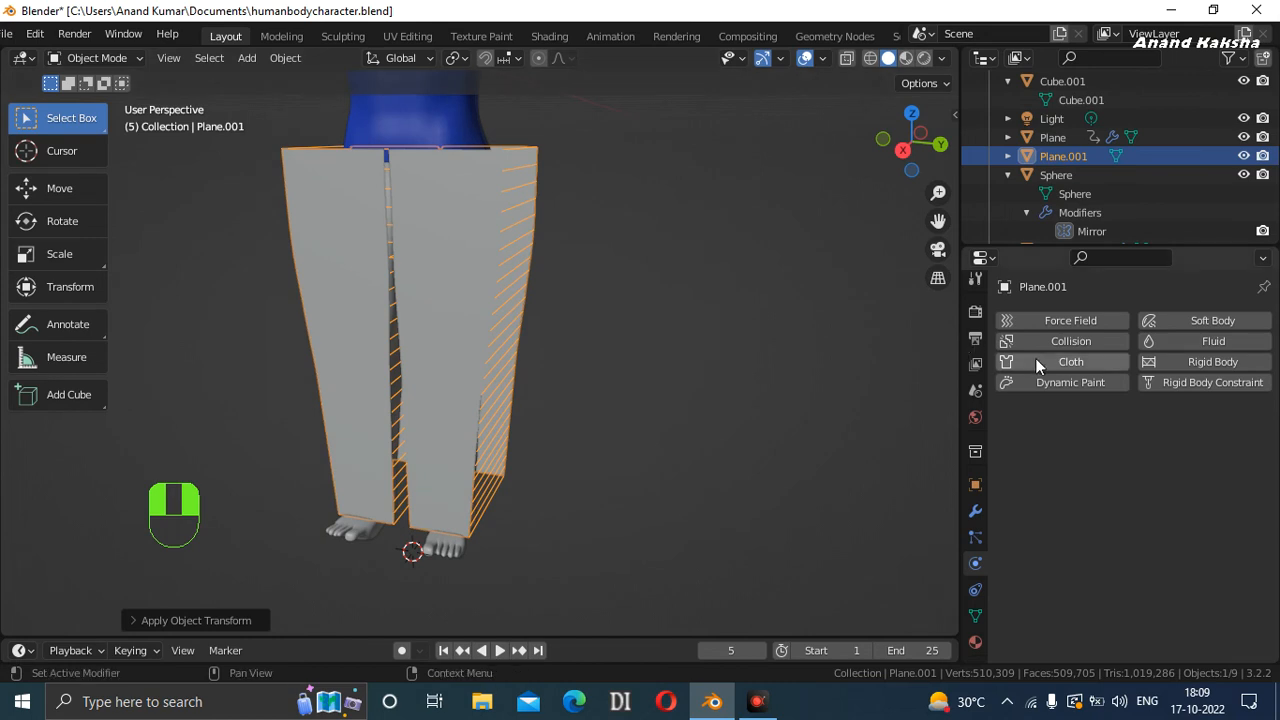
{"action": "left_click", "coordinate": [1067, 364]}
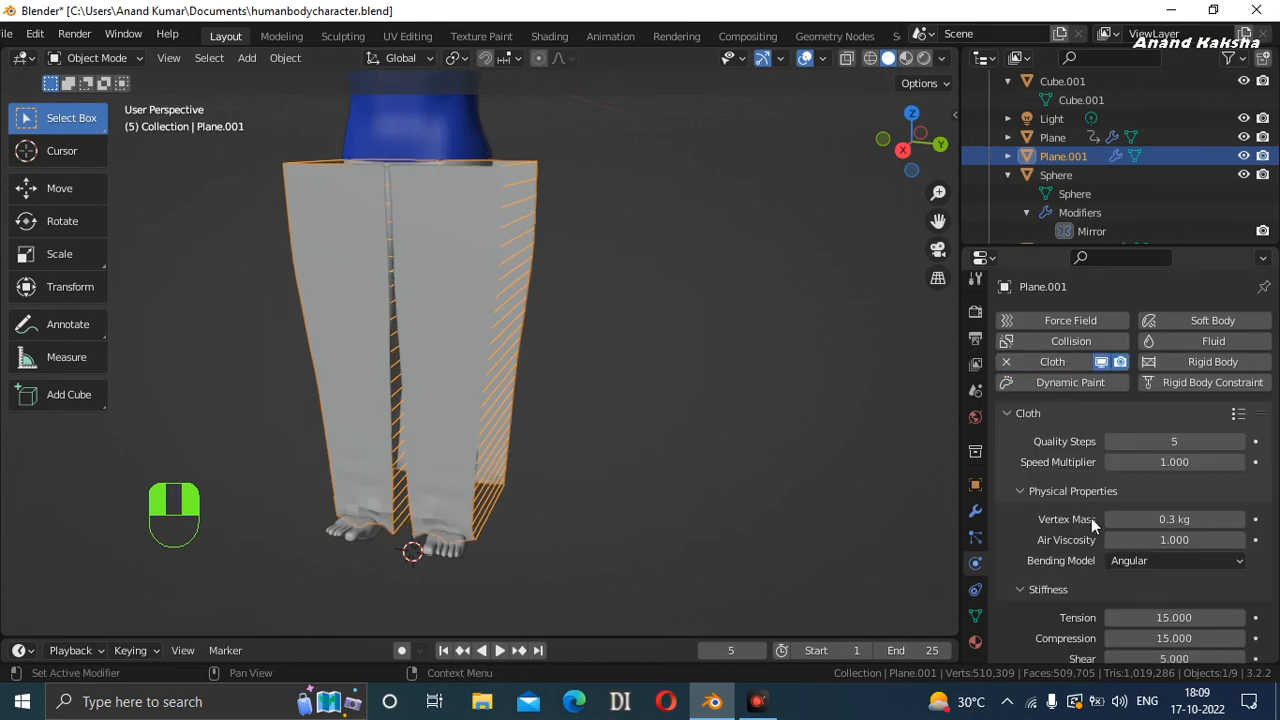
Enable Sewing in the trousers' cloth shape settings and set the maximum sewing force to 35.
{"action": "scroll", "coordinate": [1120, 521], "scroll_direction": "down", "scroll_amount": 2}
{"action": "scroll", "coordinate": [1127, 524], "scroll_direction": "down", "scroll_amount": 2}
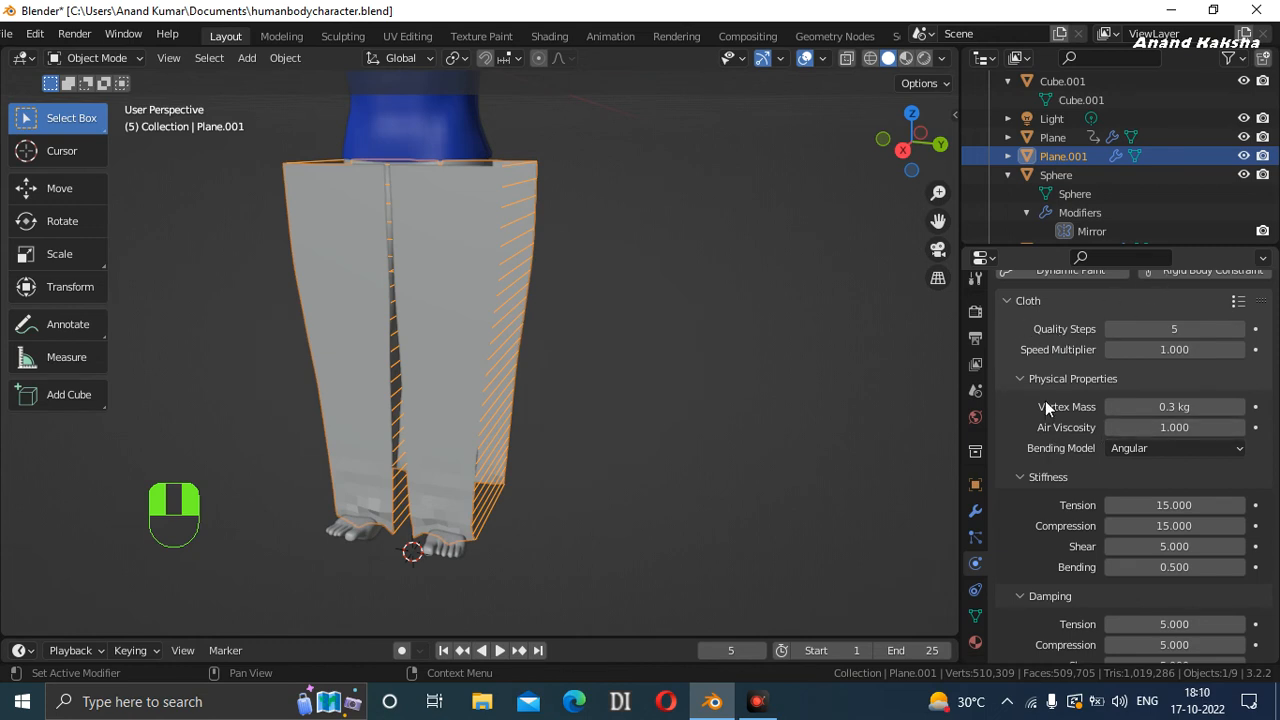
{"action": "scroll", "coordinate": [1034, 336], "scroll_direction": "down", "scroll_amount": 5}
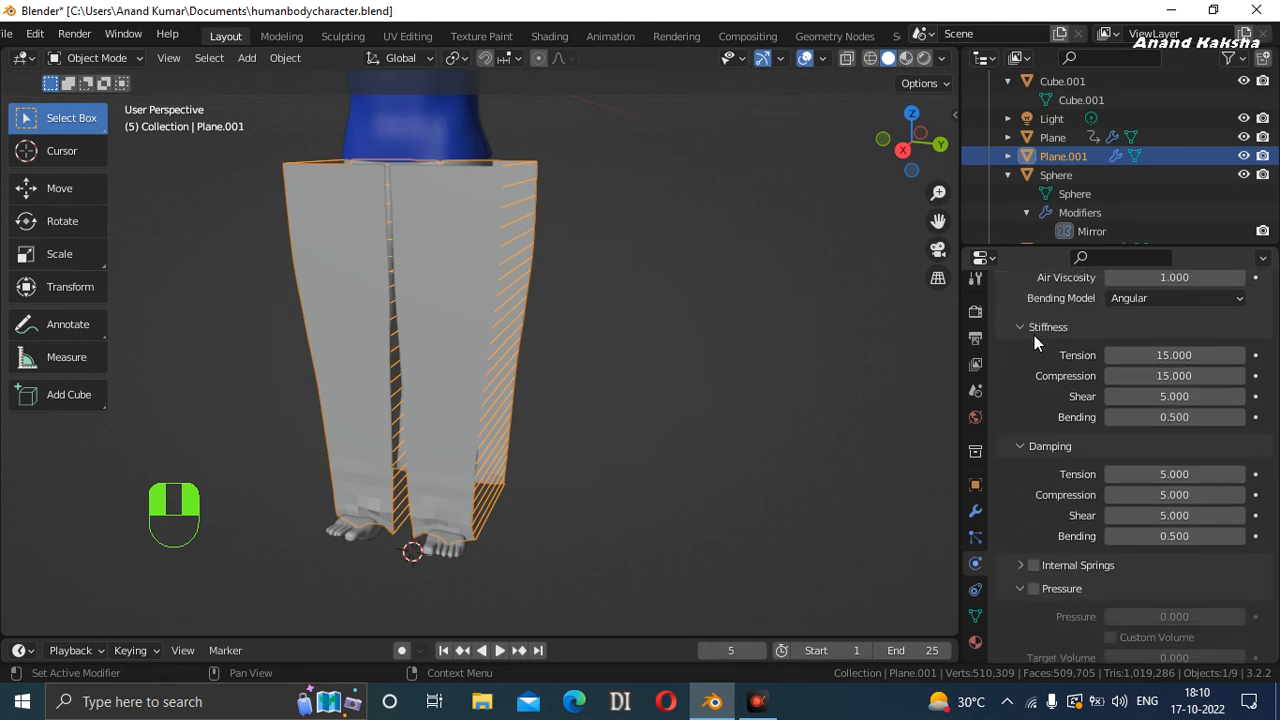
{"action": "scroll", "coordinate": [1035, 340], "scroll_direction": "down", "scroll_amount": 6}
{"action": "scroll", "coordinate": [1035, 340], "scroll_direction": "up", "scroll_amount": 7}
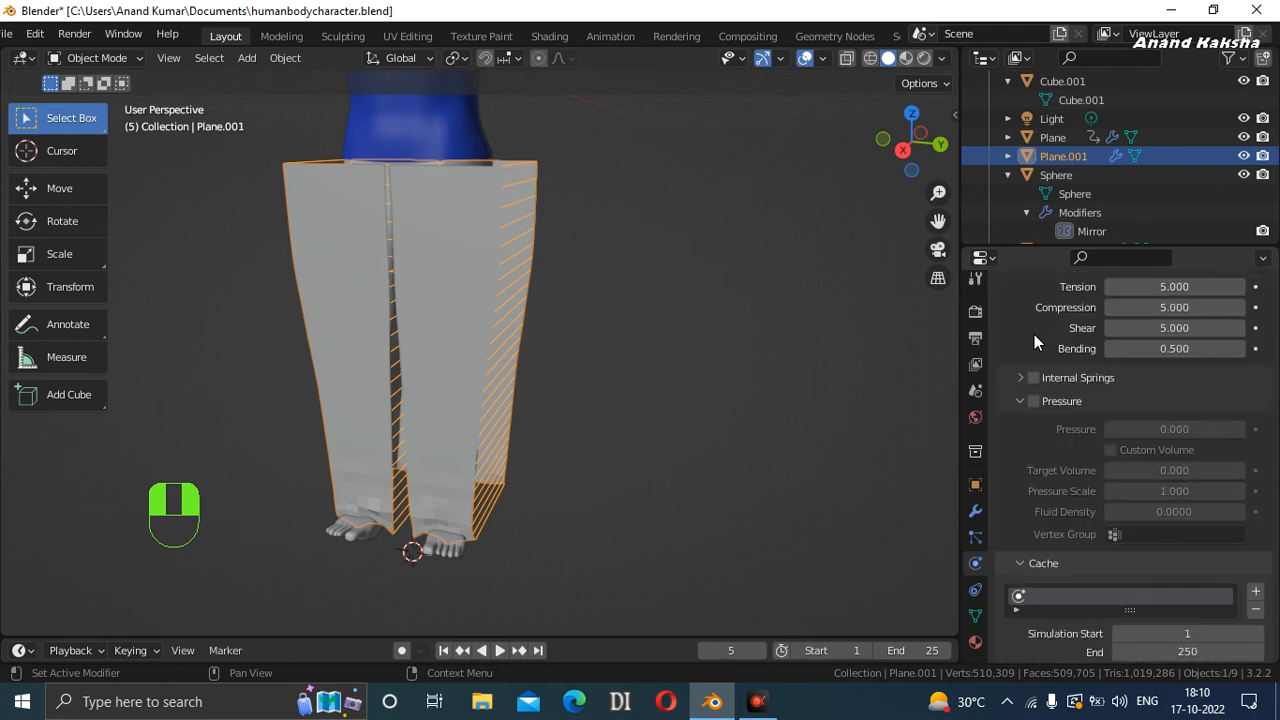
{"action": "scroll", "coordinate": [1035, 340], "scroll_direction": "up", "scroll_amount": 4}
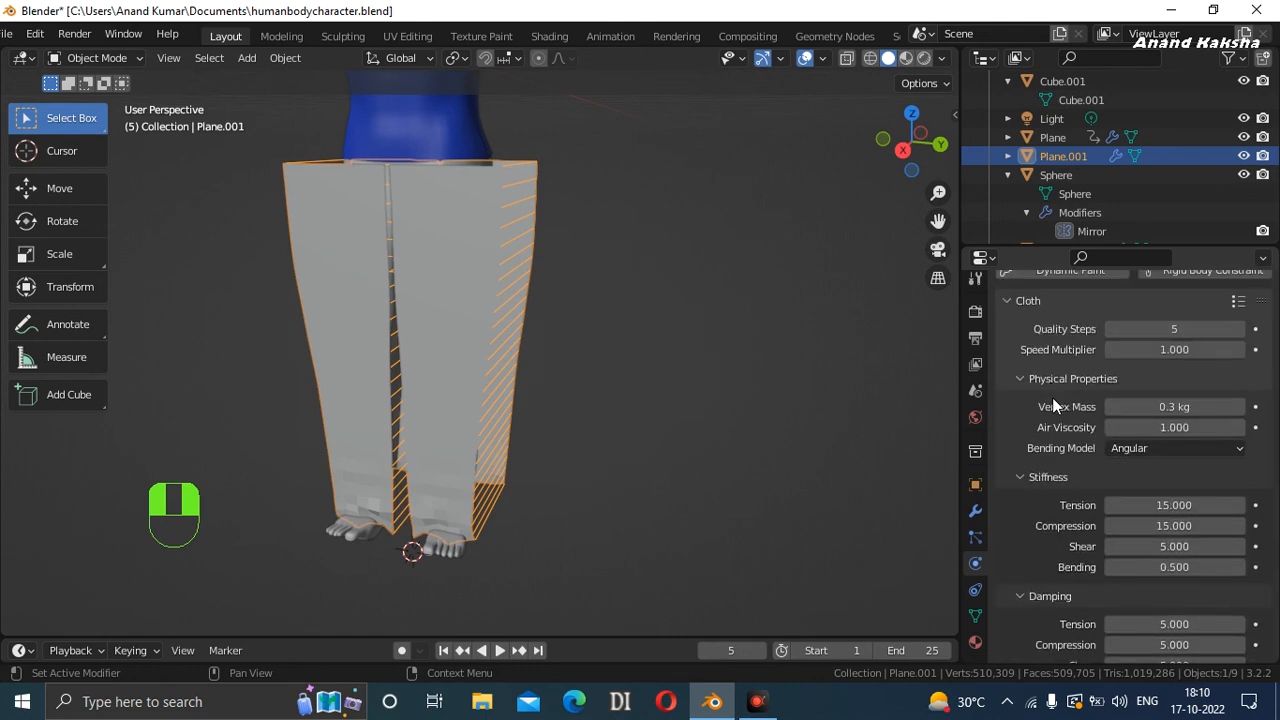
{"action": "scroll", "coordinate": [1052, 398], "scroll_direction": "down", "scroll_amount": 10}
{"action": "scroll", "coordinate": [1060, 430], "scroll_direction": "down", "scroll_amount": 5}
{"action": "scroll", "coordinate": [1132, 533], "scroll_direction": "down", "scroll_amount": 2}
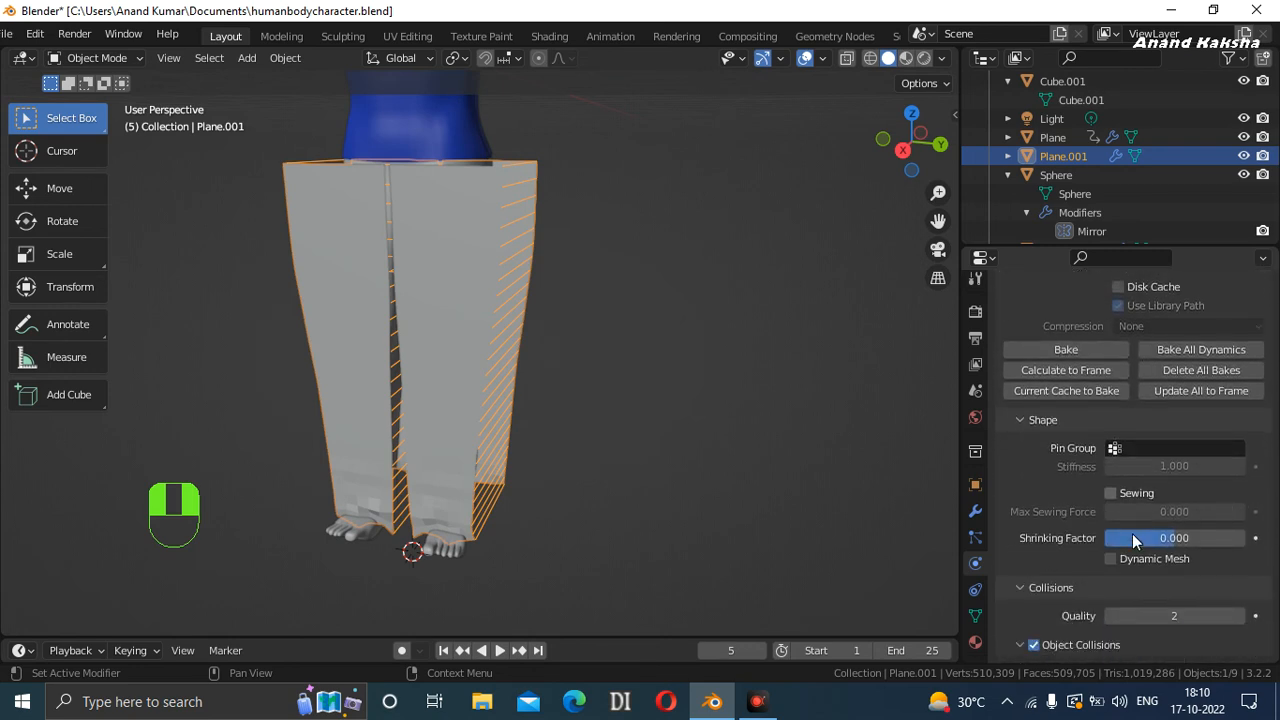
{"action": "left_click", "coordinate": [1111, 493]}
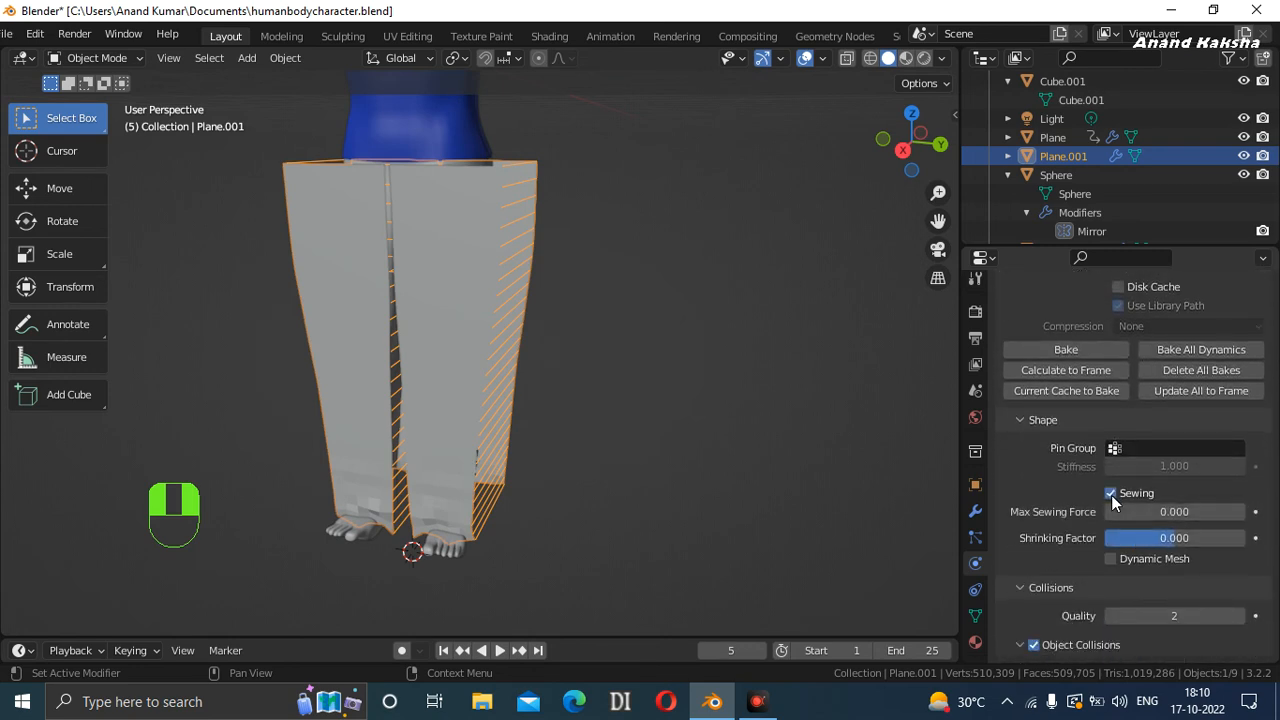
{"action": "left_click", "coordinate": [1173, 511]}
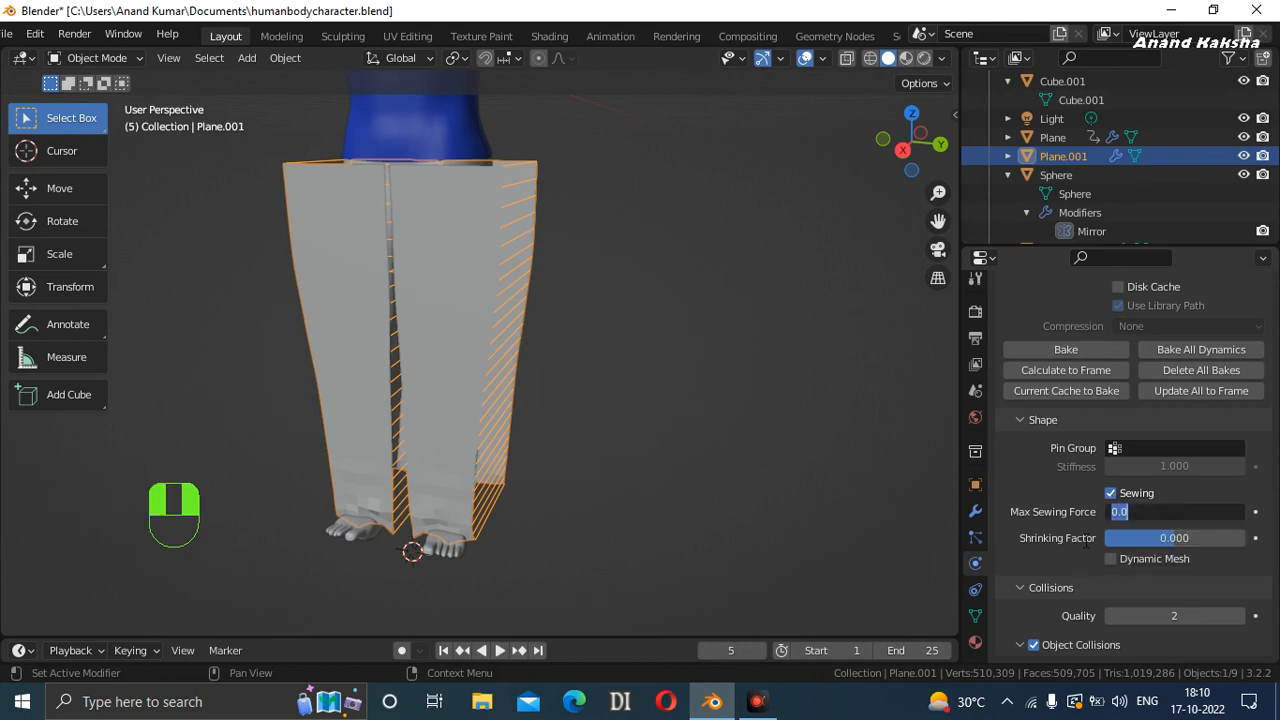
{"action": "type", "text": "35"}
{"action": "left_click", "coordinate": [1033, 465]}
Set the shrinking factor of the trousers' cloth to 0.1.
{"action": "left_click", "coordinate": [1186, 537]}
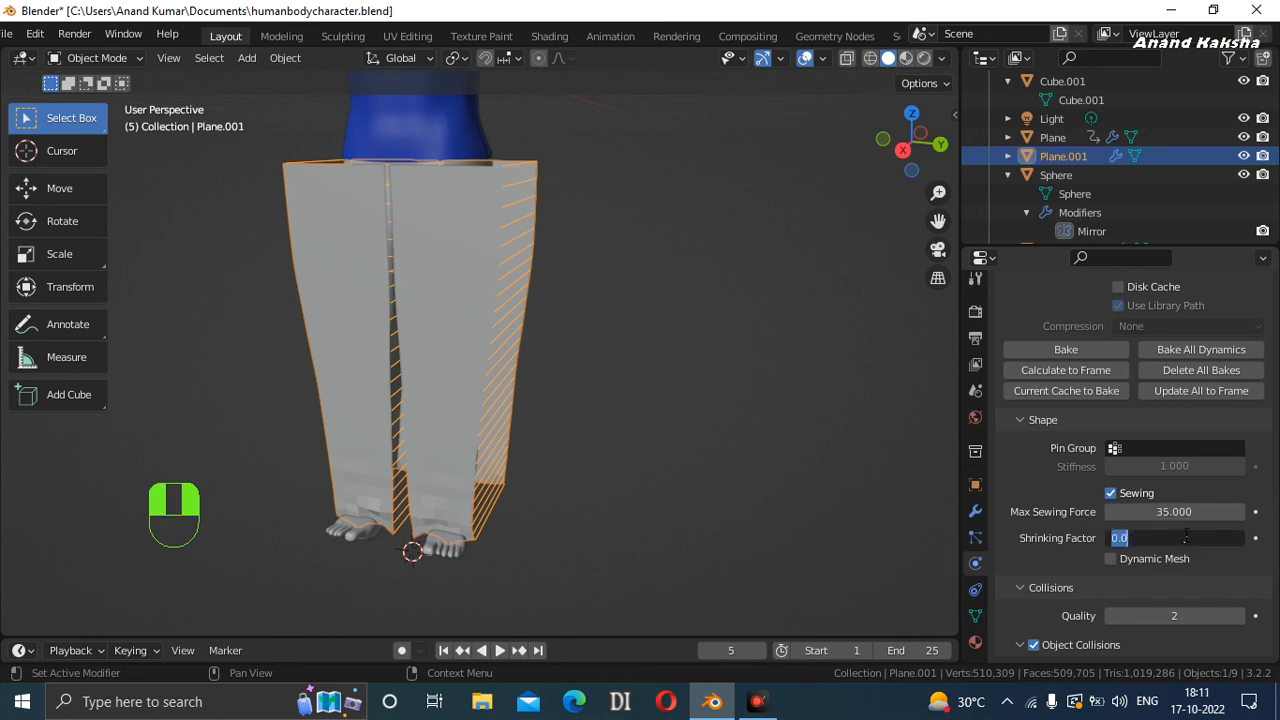
{"action": "key", "text": "BackSpace"}
{"action": "type", "text": ".1"}
{"action": "key", "text": "Return"}
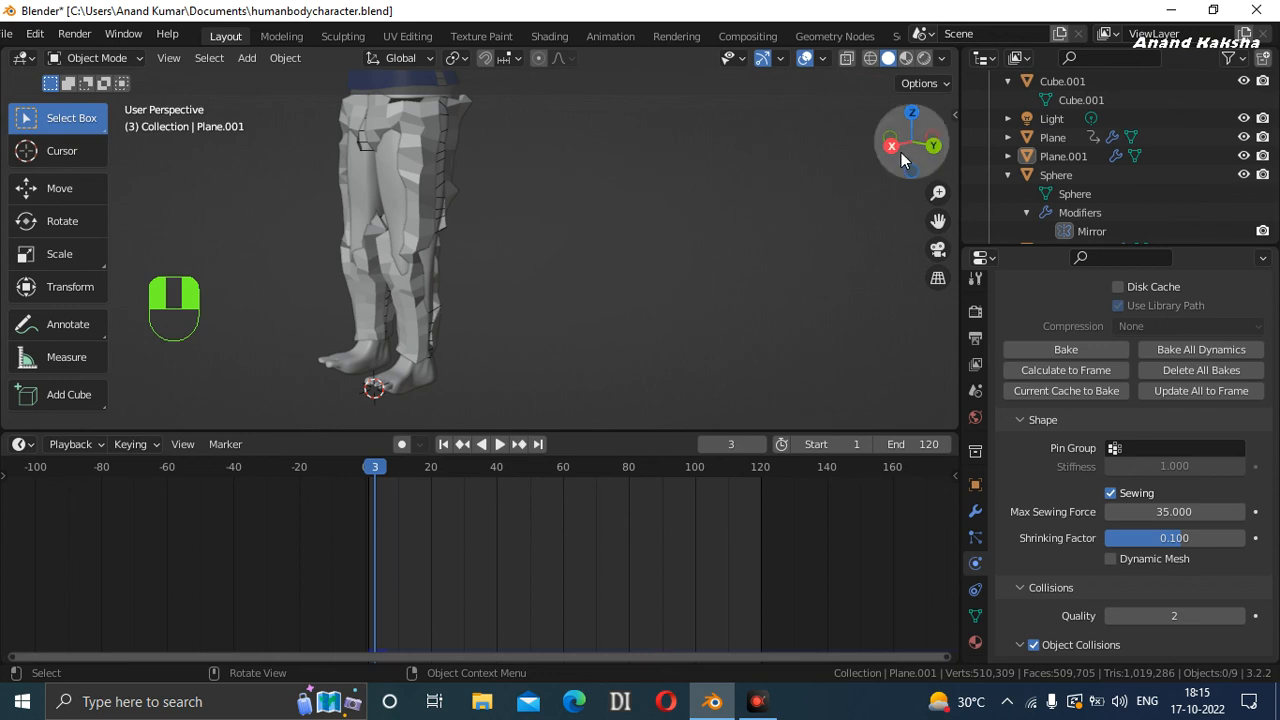
Enable Self Collisions in the trousers' cloth collision settings.
{"action": "scroll", "coordinate": [1057, 507], "scroll_direction": "down", "scroll_amount": 4}
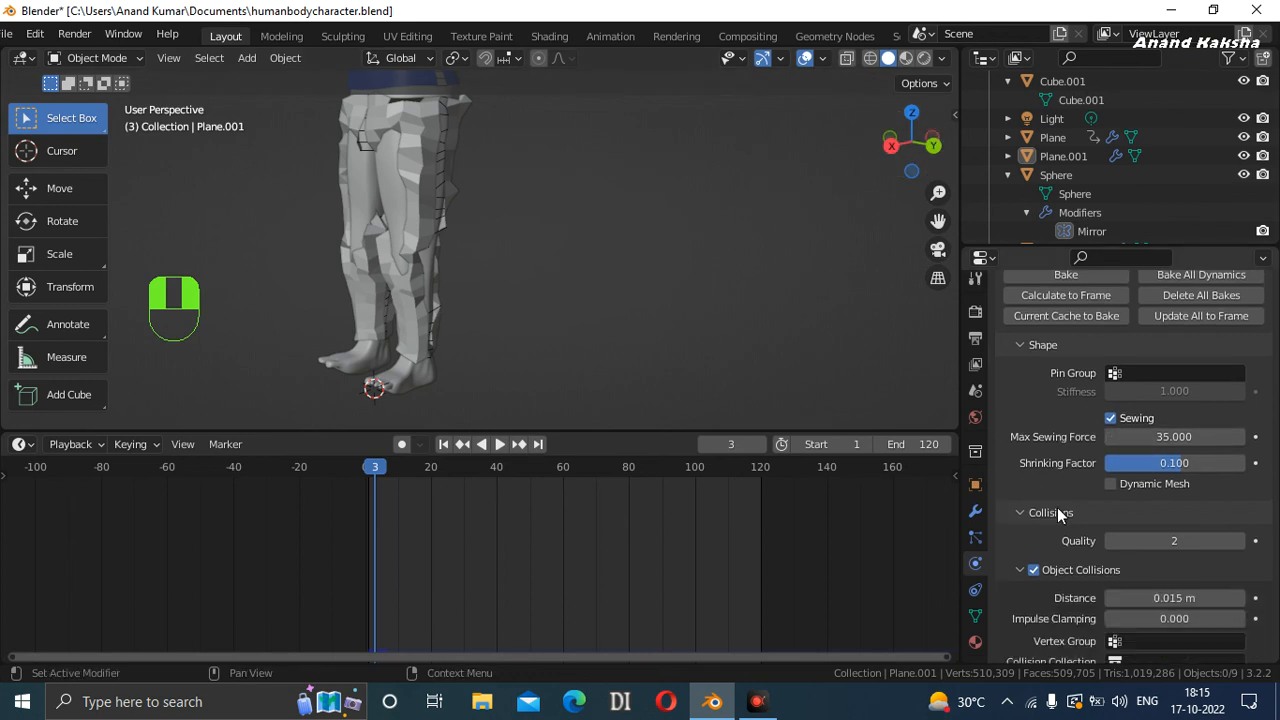
{"action": "scroll", "coordinate": [1090, 500], "scroll_direction": "down", "scroll_amount": 1}
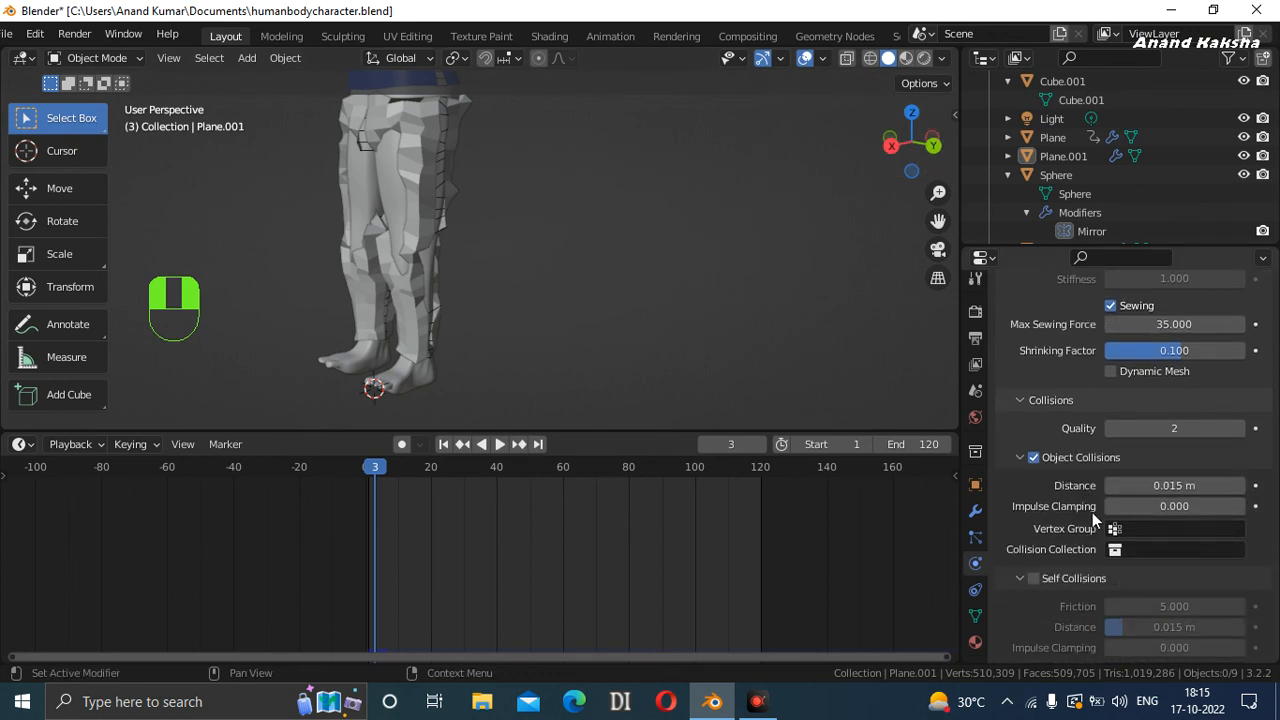
{"action": "scroll", "coordinate": [1083, 457], "scroll_direction": "down", "scroll_amount": 2}
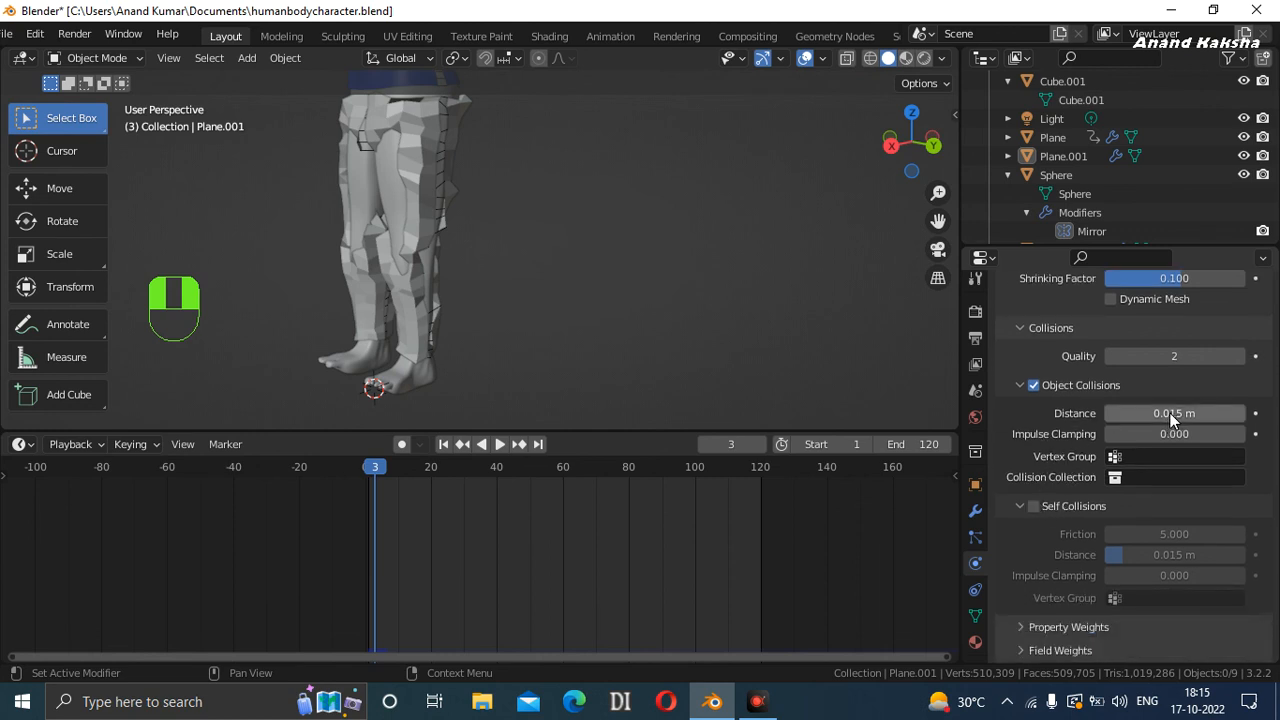
{"action": "left_click", "coordinate": [1036, 507]}
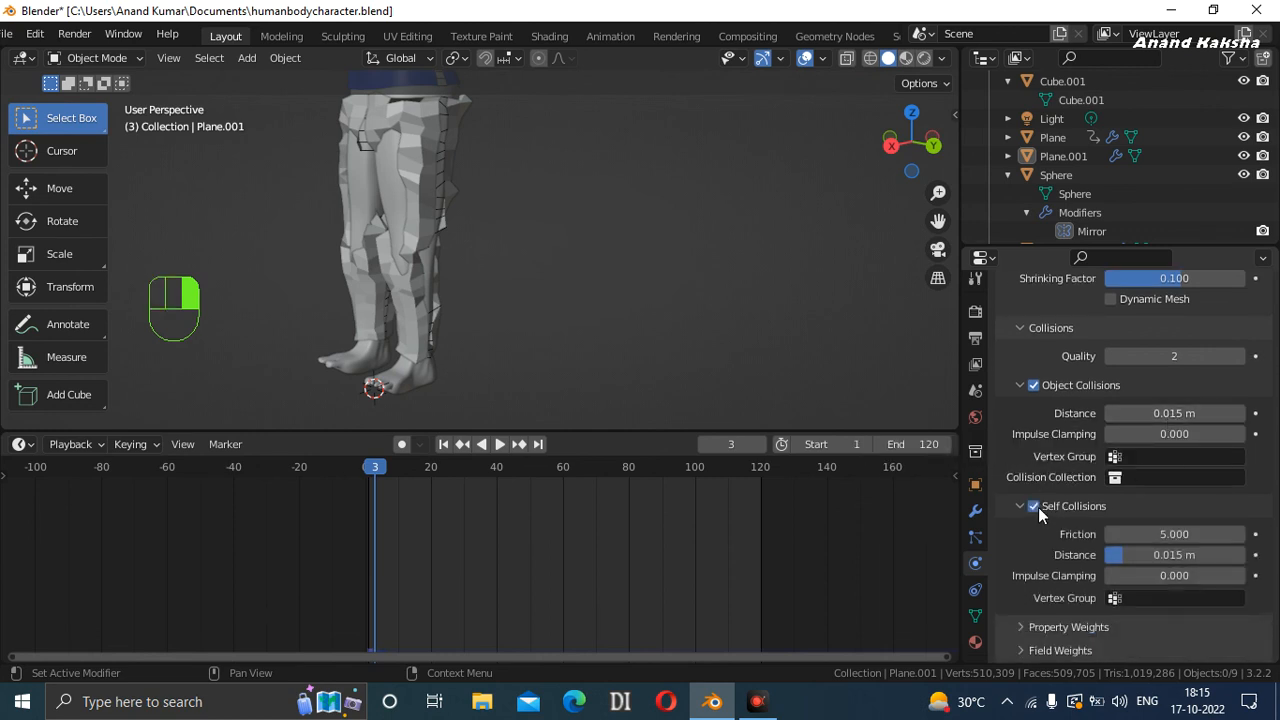
Briefly play the trousers' cloth simulation from frame 1 and cancel playback to return to that frame.
{"action": "left_click", "coordinate": [365, 468]}
{"action": "key", "text": "space"}
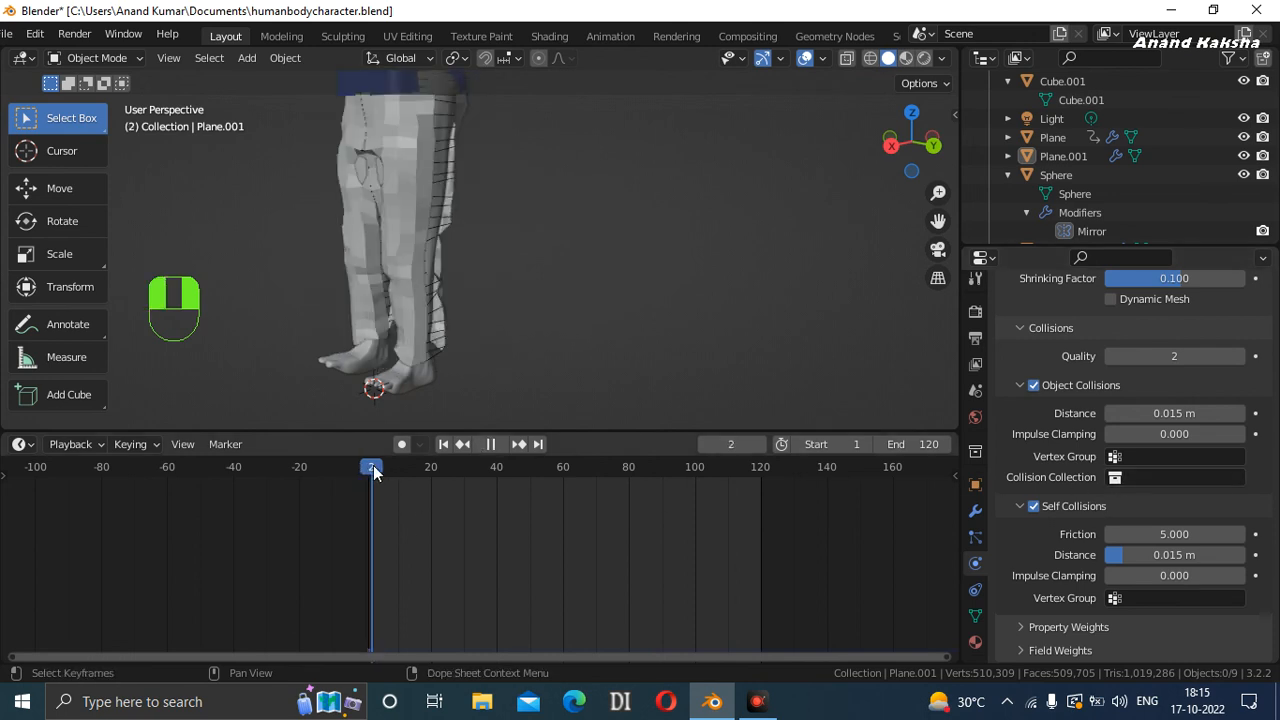
{"action": "key", "text": "Escape"}
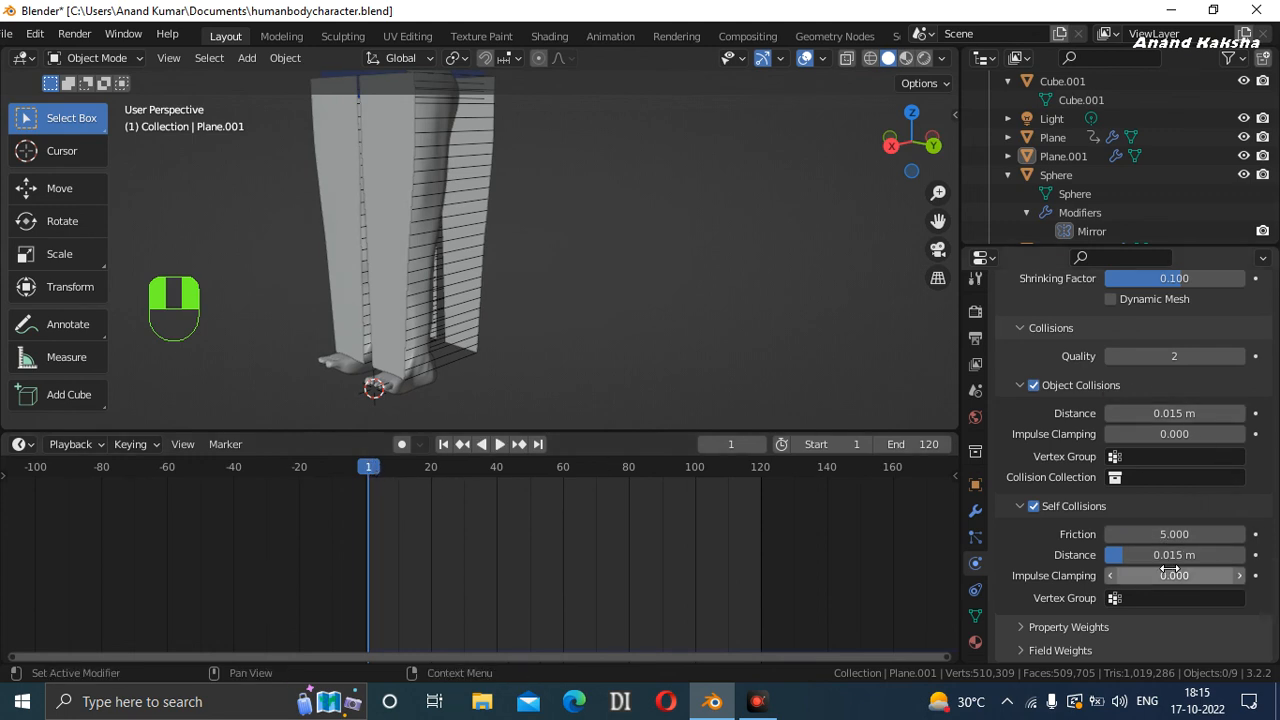
Set both the object collision distance and the self collision distance of the trousers' cloth to 0.002 m.
{"action": "left_click", "coordinate": [1185, 418]}
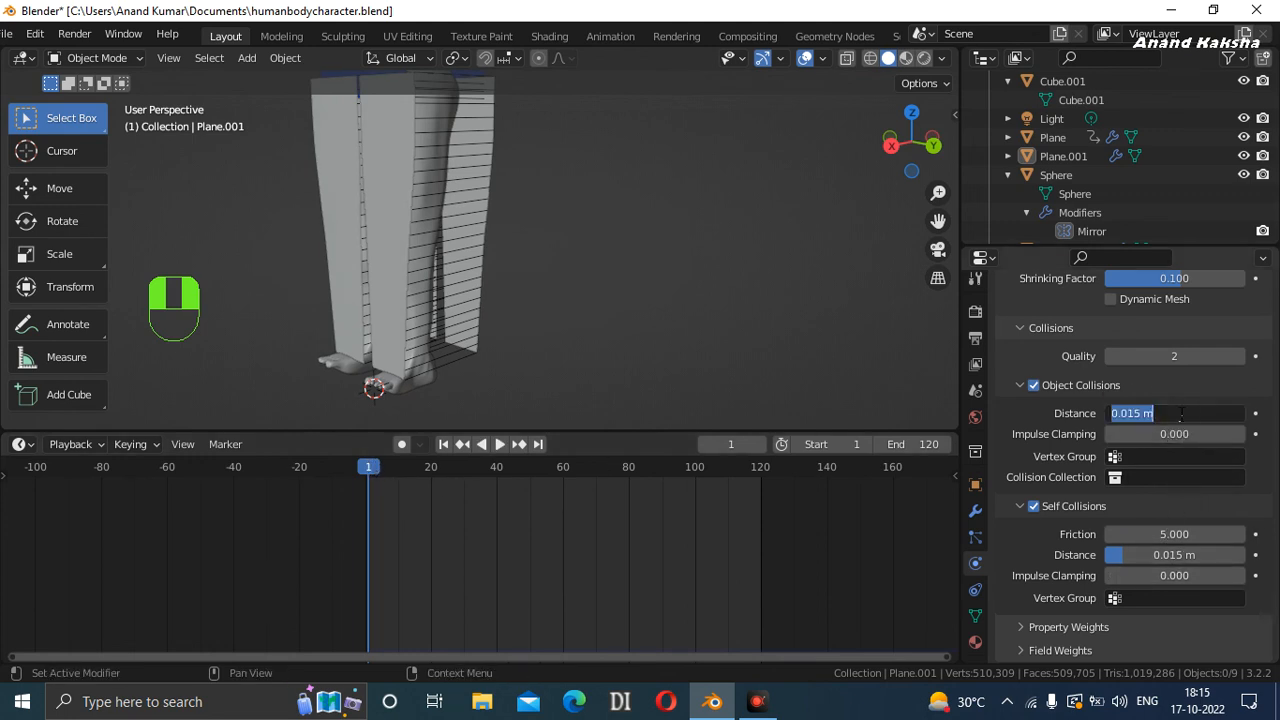
{"action": "type", "text": ".002"}
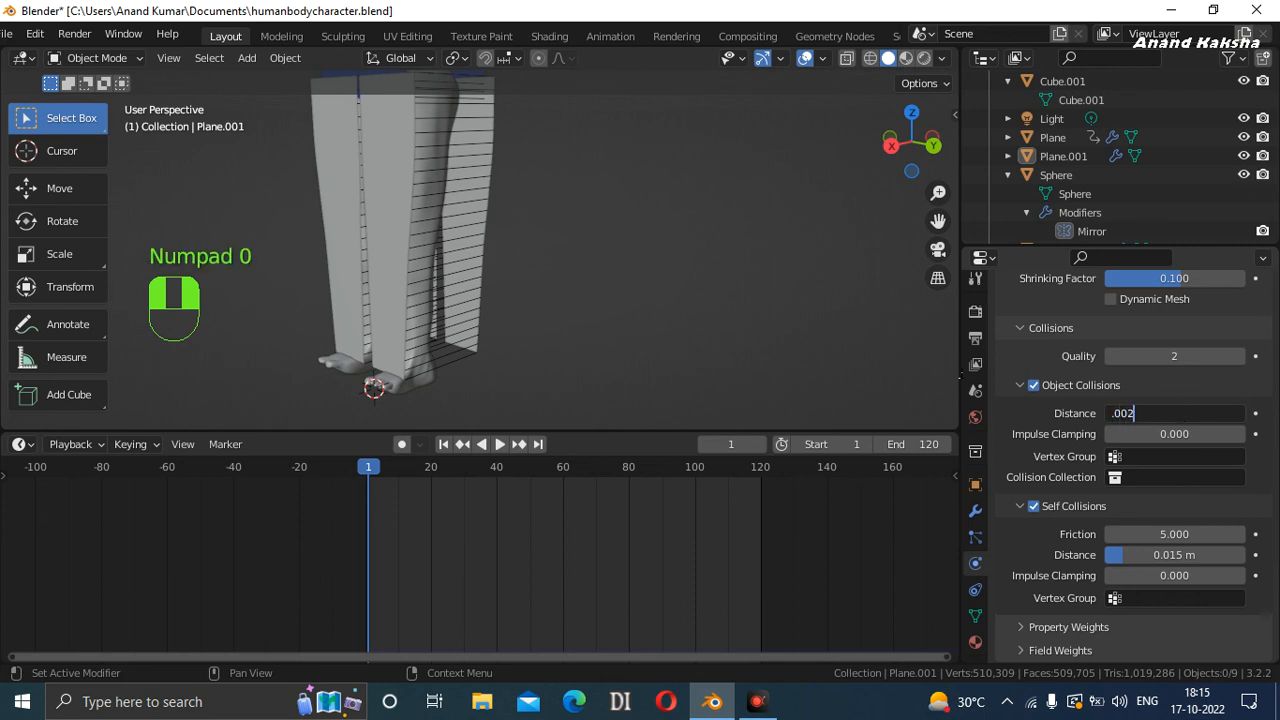
{"action": "left_click", "coordinate": [843, 332]}
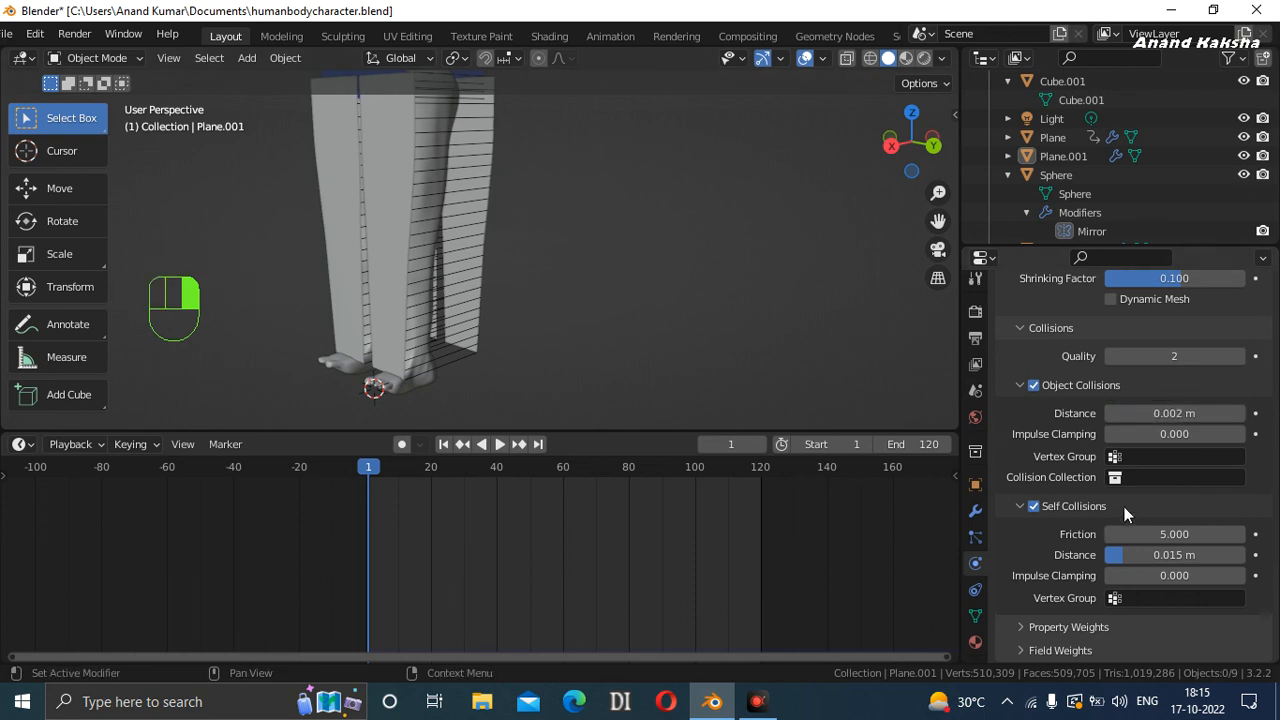
{"action": "left_click", "coordinate": [1175, 554]}
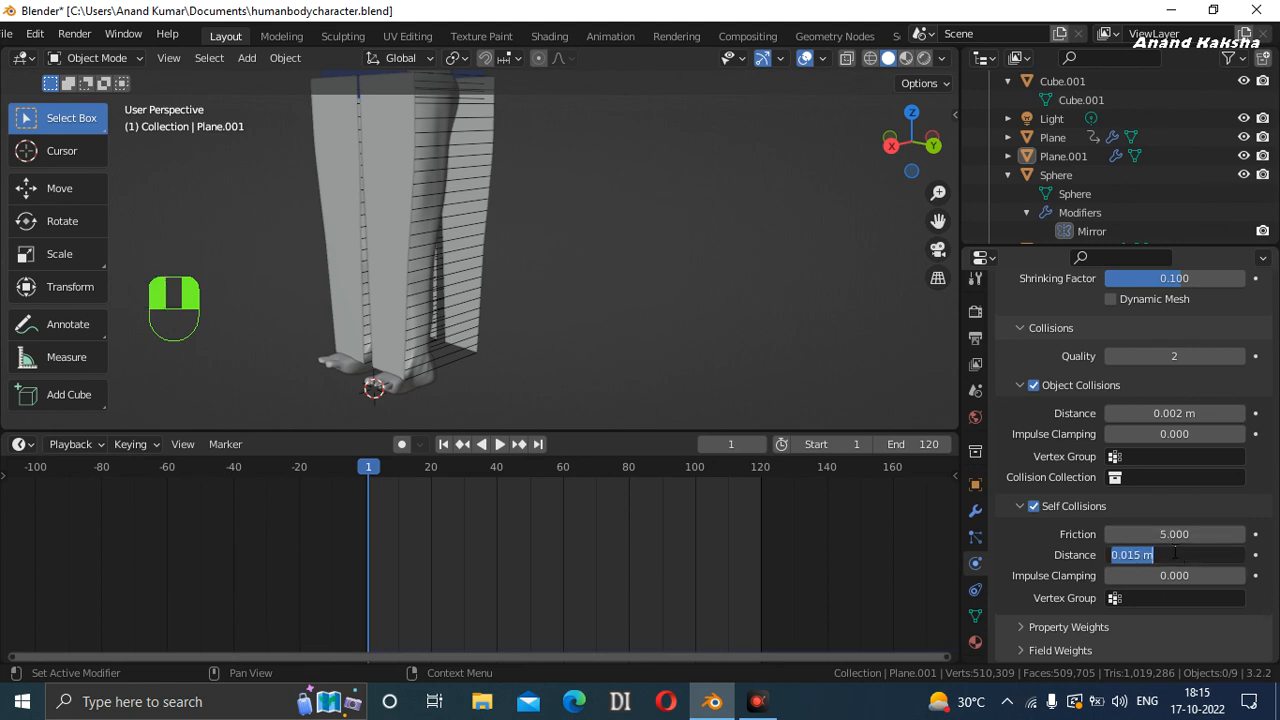
{"action": "type", "text": ".002"}
{"action": "left_click", "coordinate": [812, 264]}
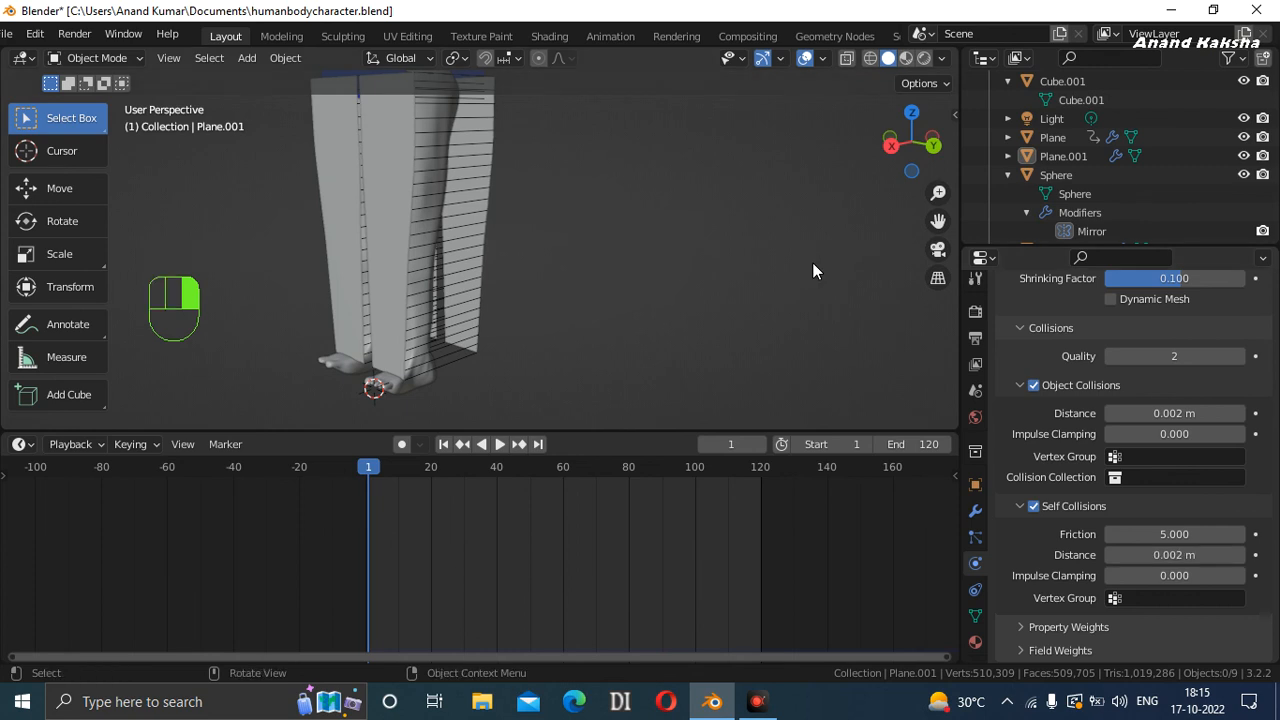